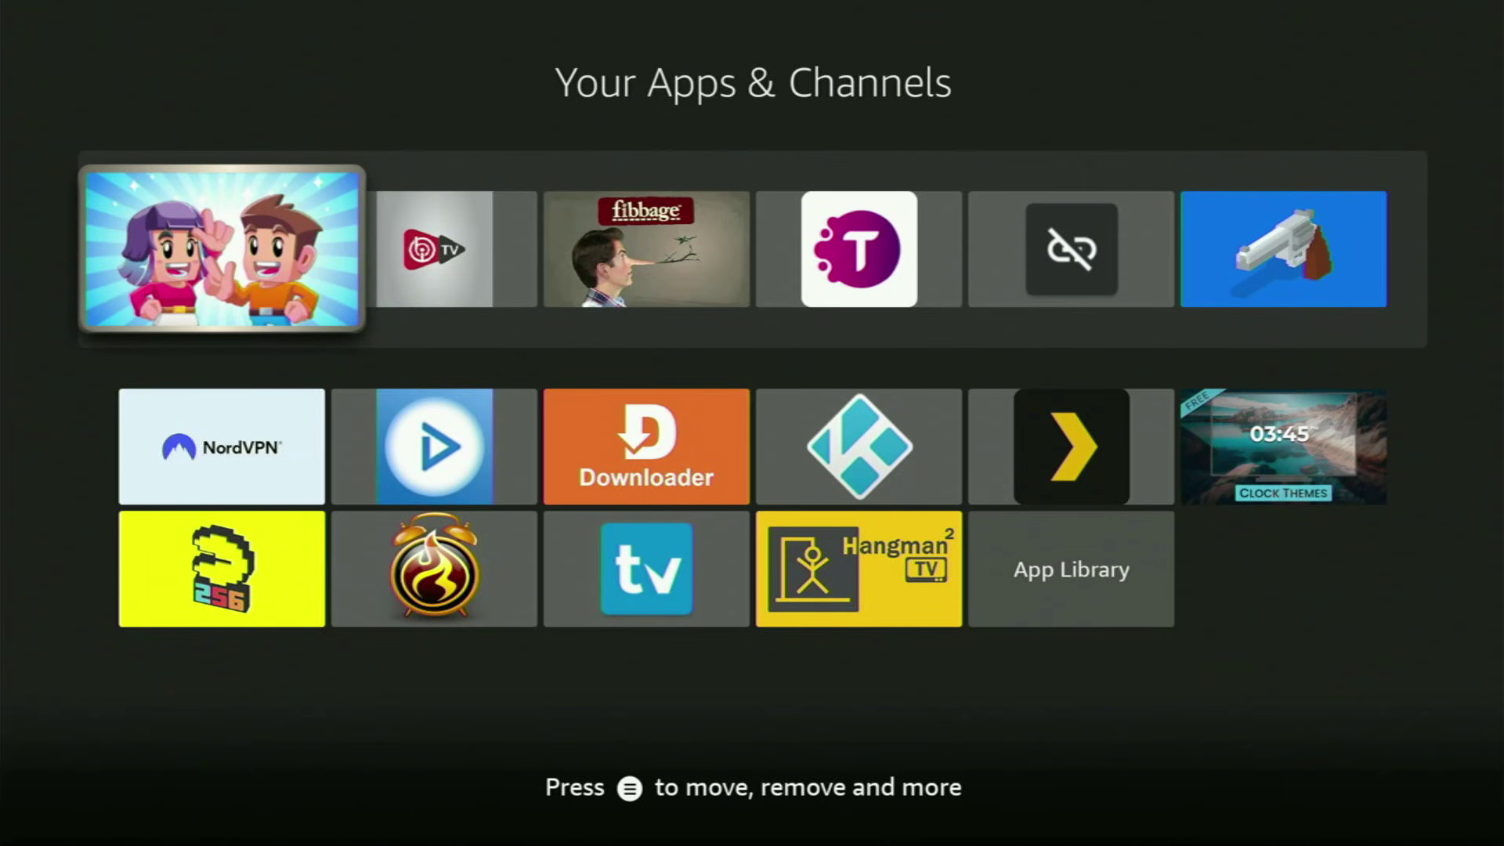
Move through the installed apps grid to the Downloader tile and the app below it
key(Down)
key(Right)
key(Right)
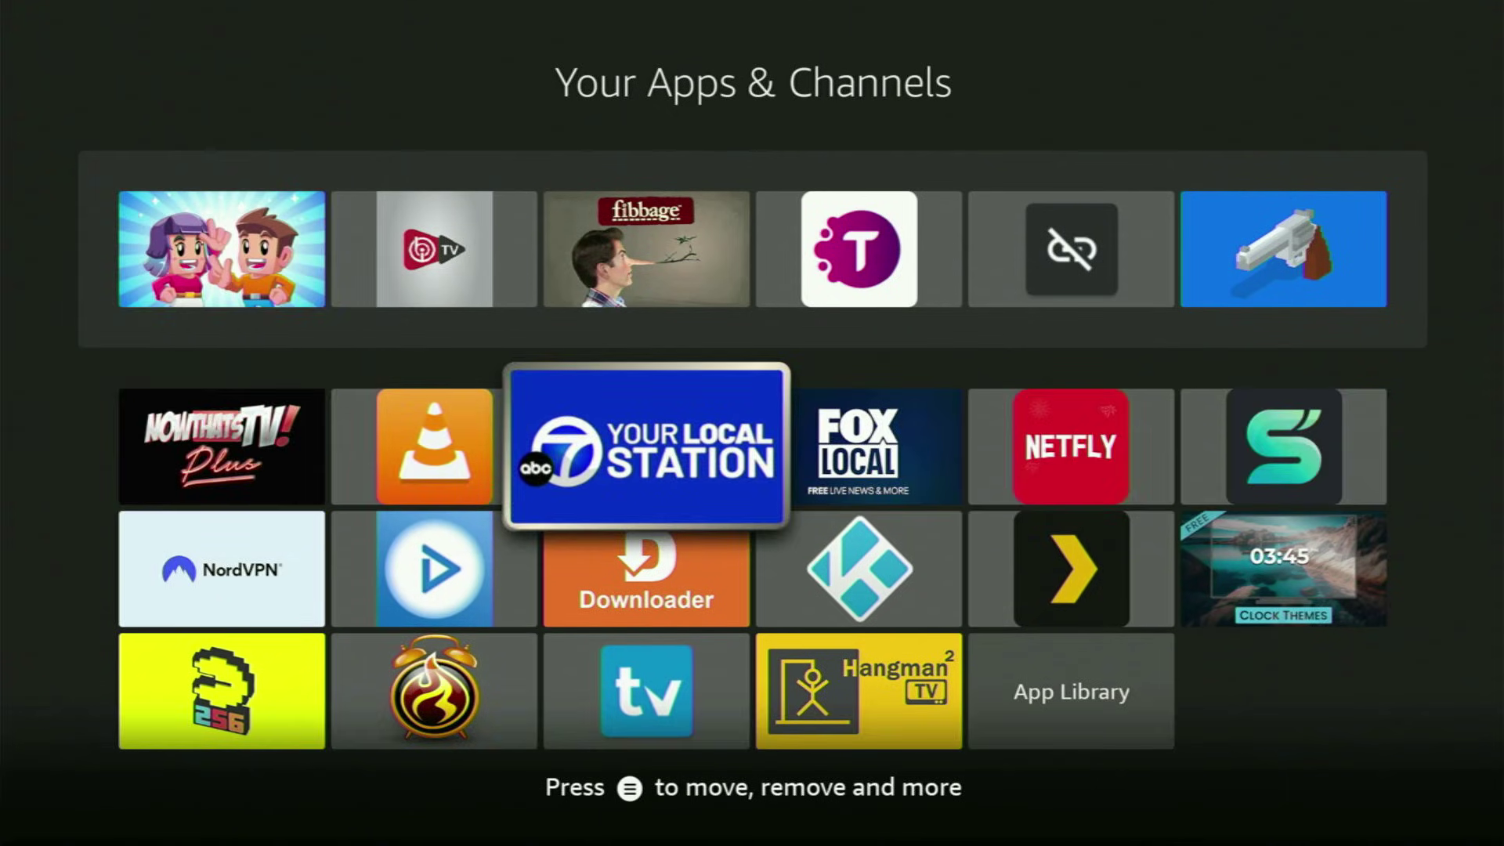
key(Down)
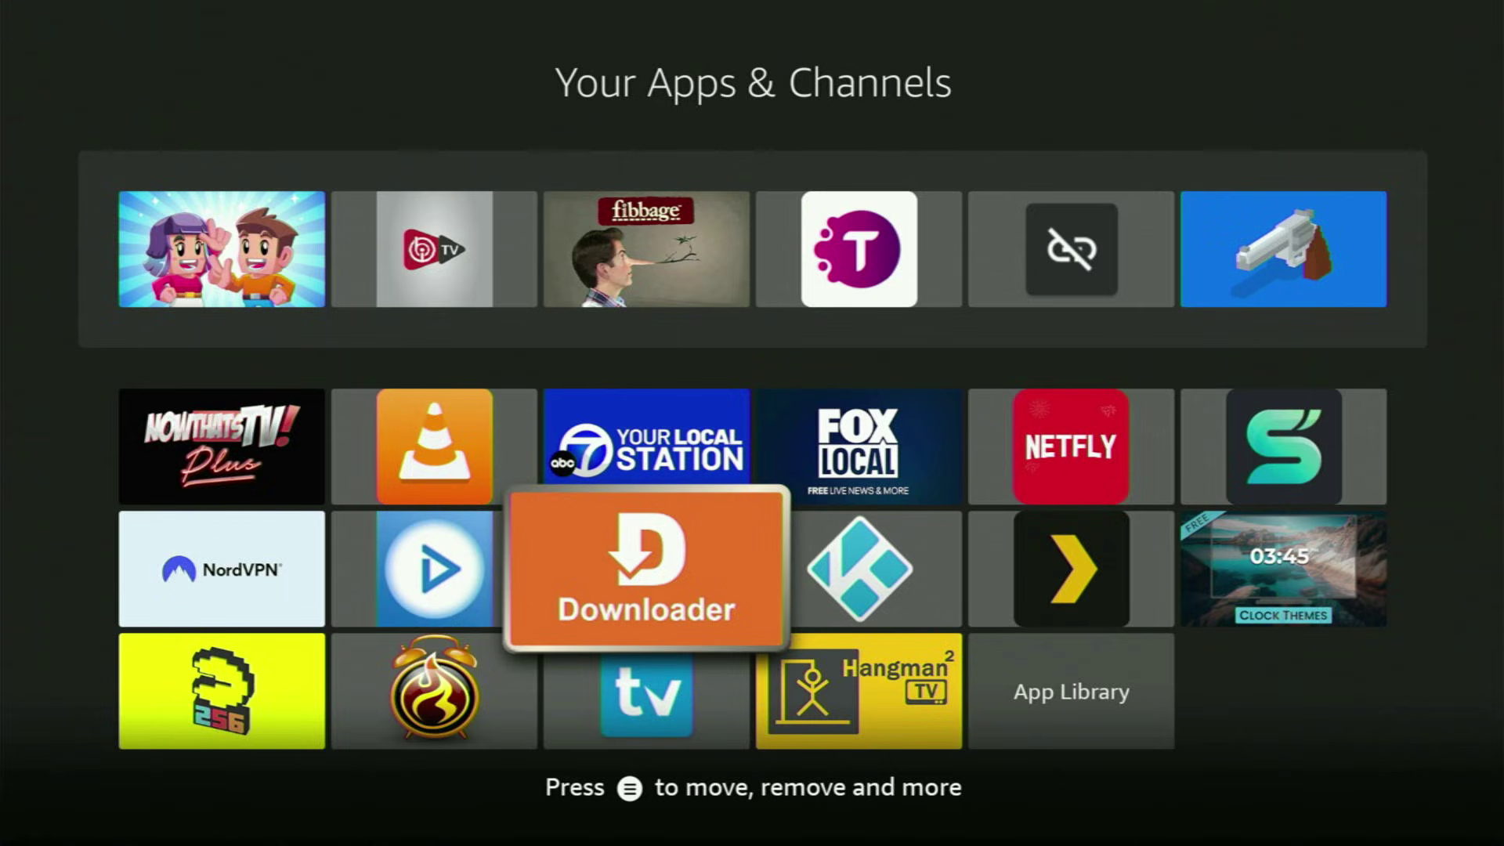
key(Down)
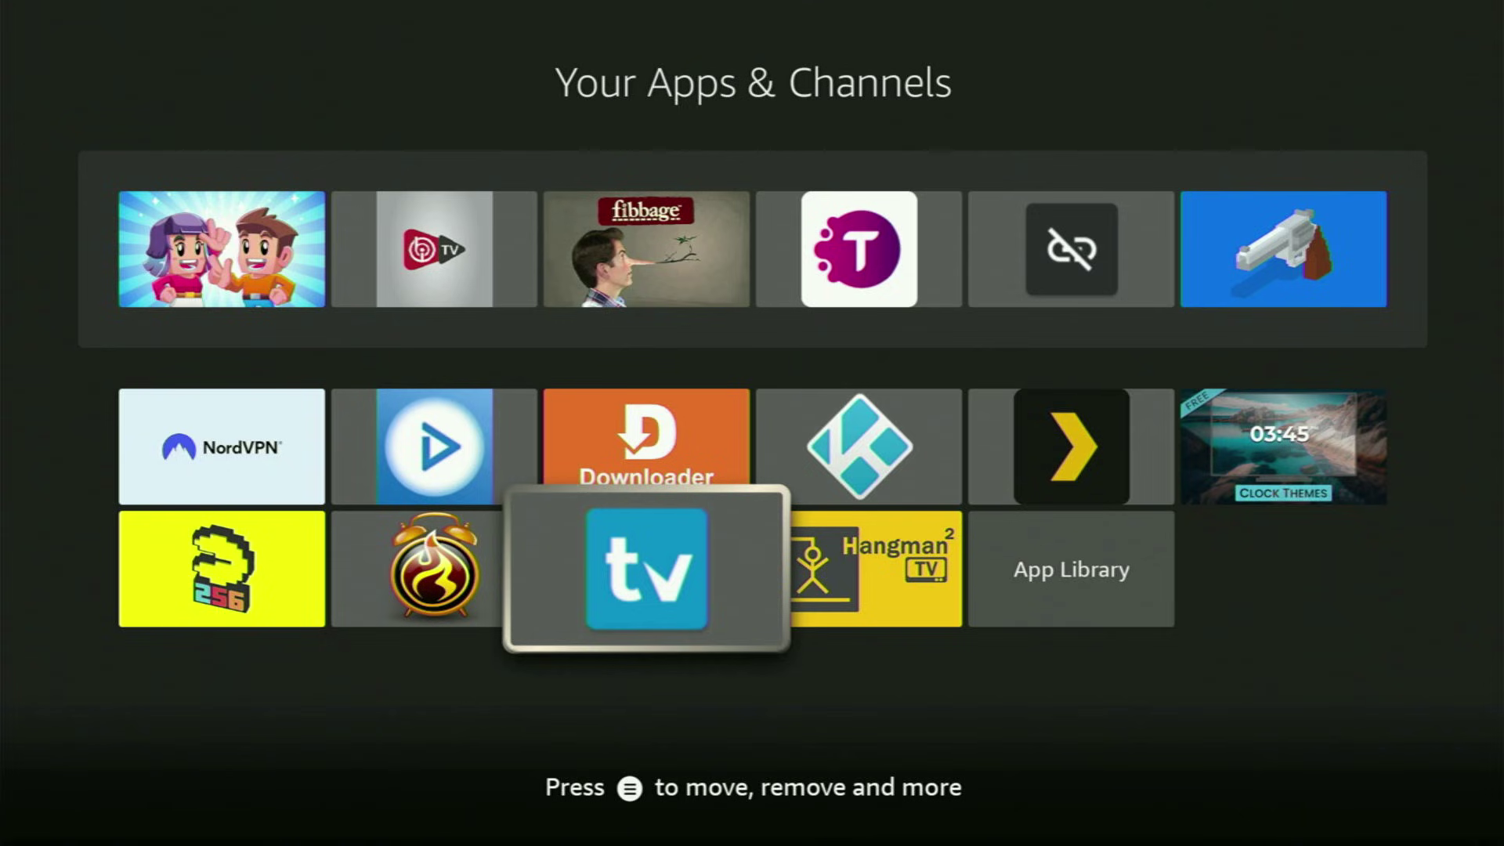
key(Up)
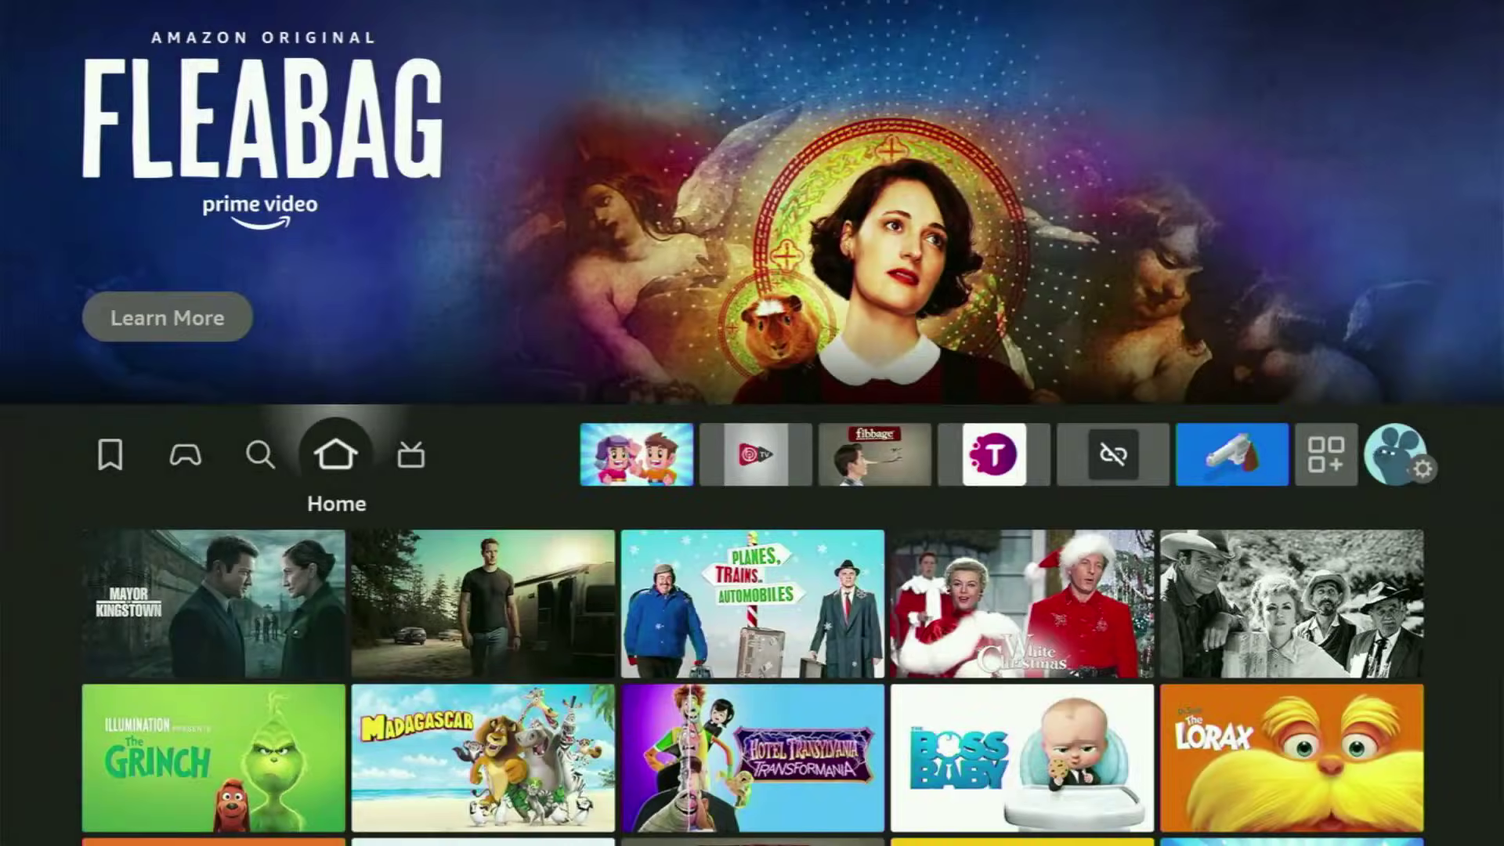
Search Find for 'Down' on the on-screen keyboard and pick the Downloader suggestion
key(Left)
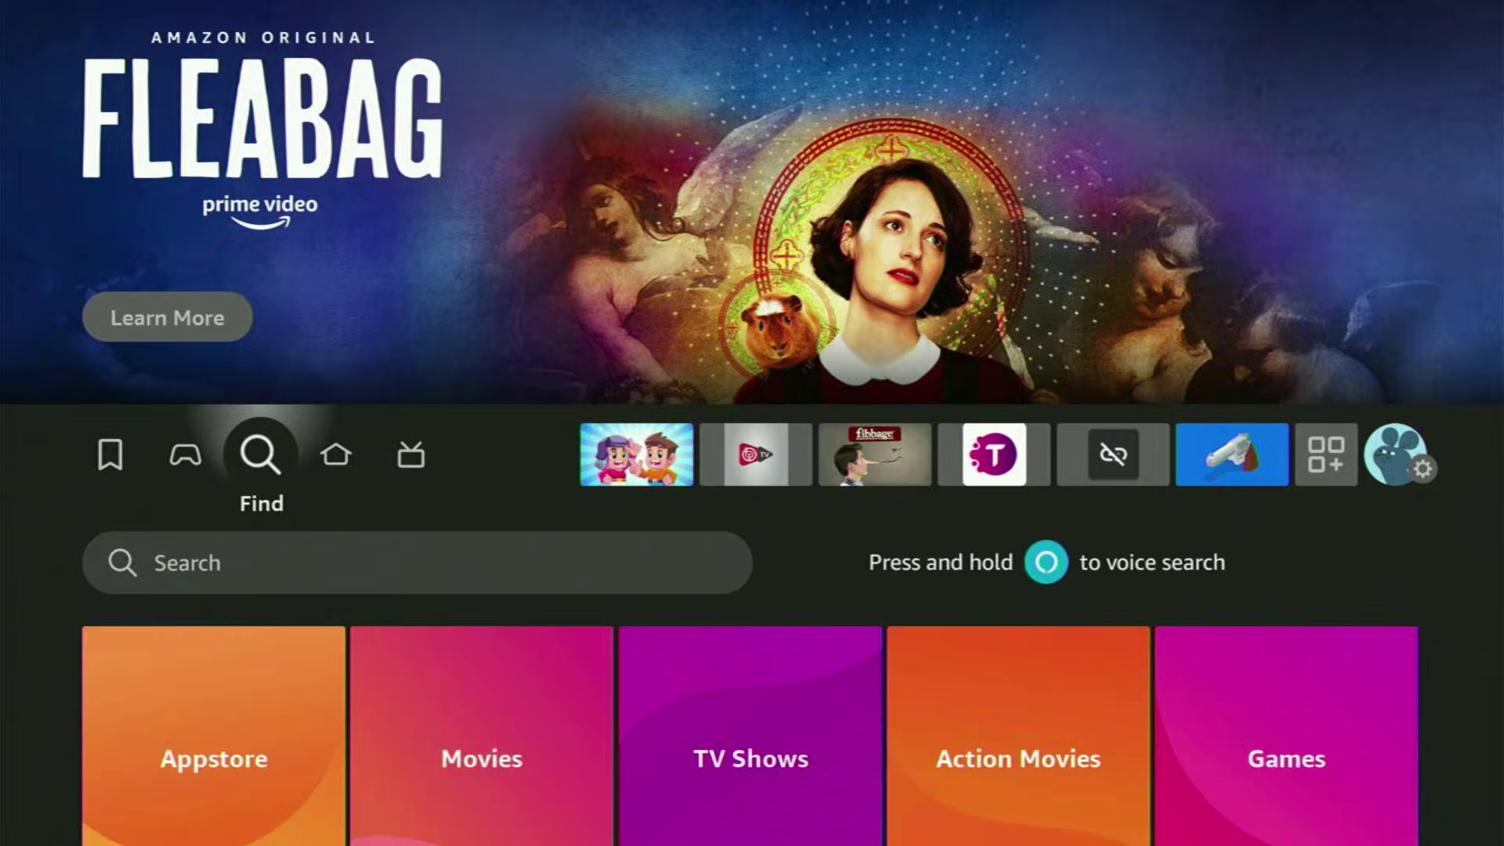
key(Down)
key(Return)
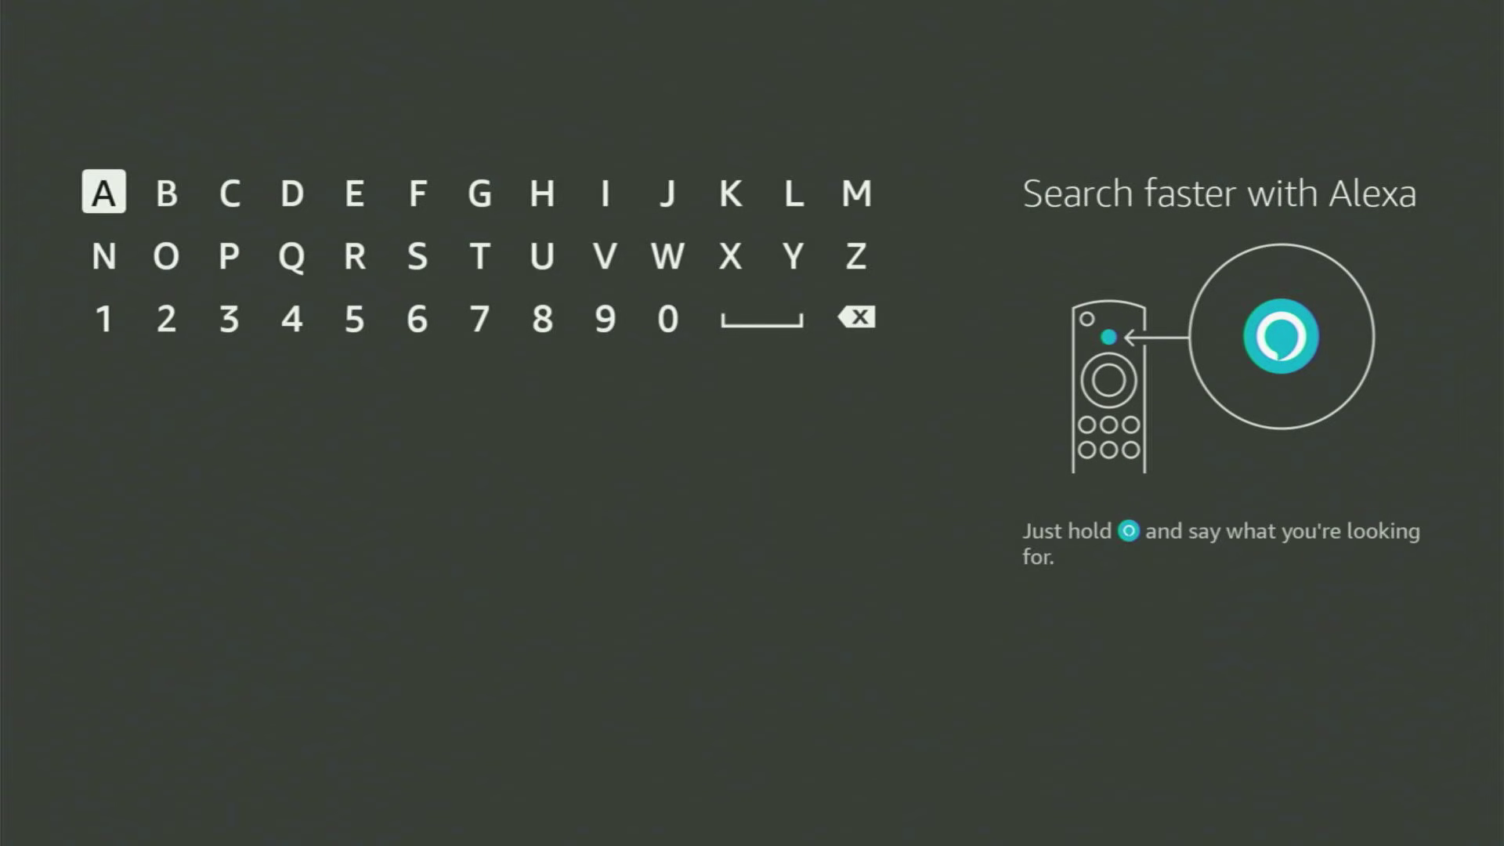
key(Right)
key(Right)
key(Right)
key(Return)
key(Down)
key(Left)
key(Left)
key(Return)
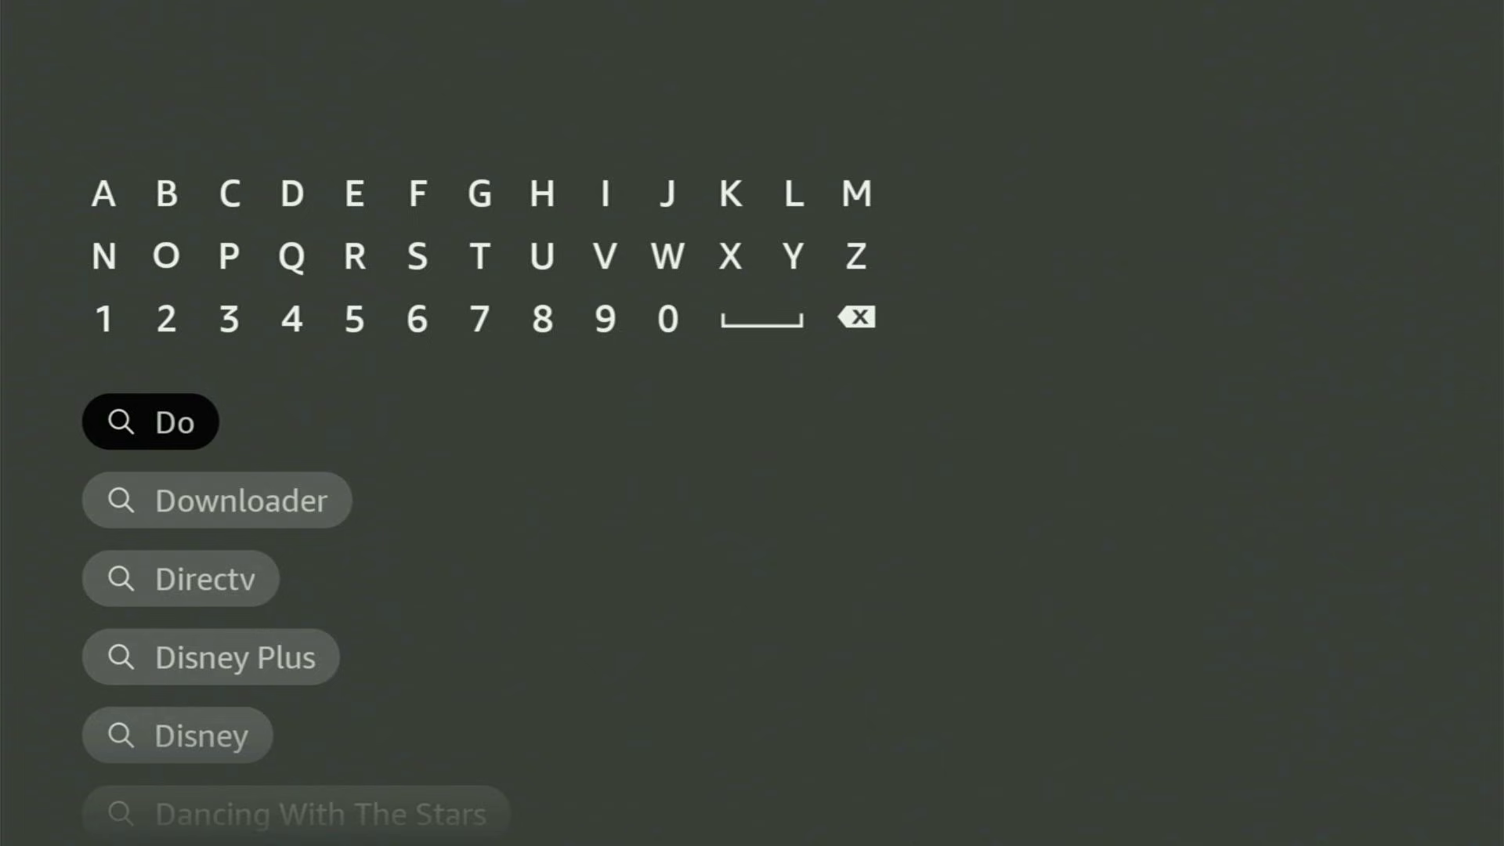
key(Right)
key(Right)
key(Right)
key(Right)
key(Right)
key(Right)
key(Right)
key(Right)
key(Return)
key(Left)
key(Left)
key(Left)
key(Left)
key(Left)
key(Left)
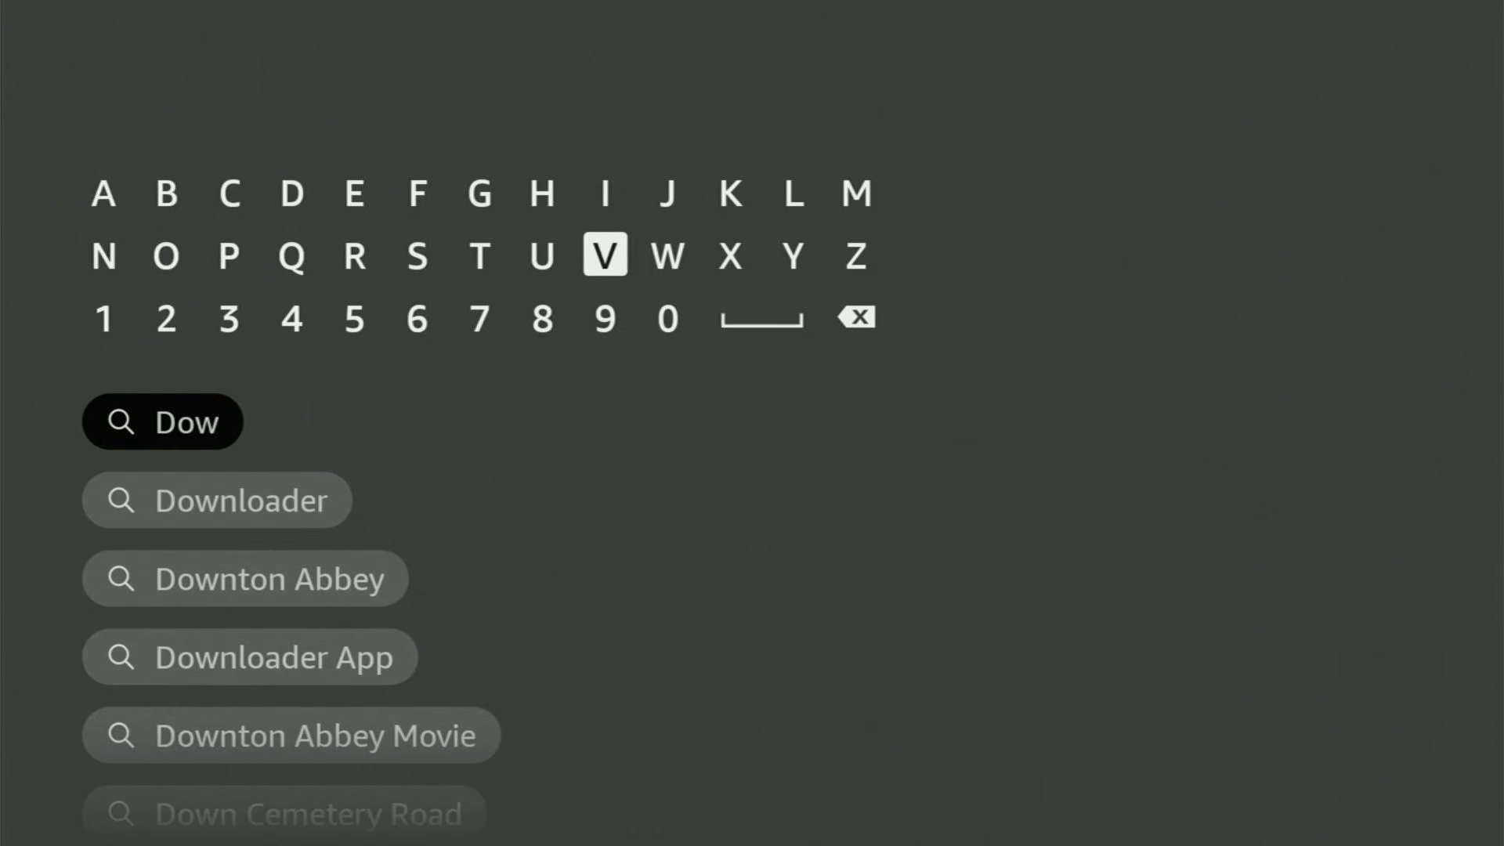
key(Left)
key(Left)
key(Left)
key(Return)
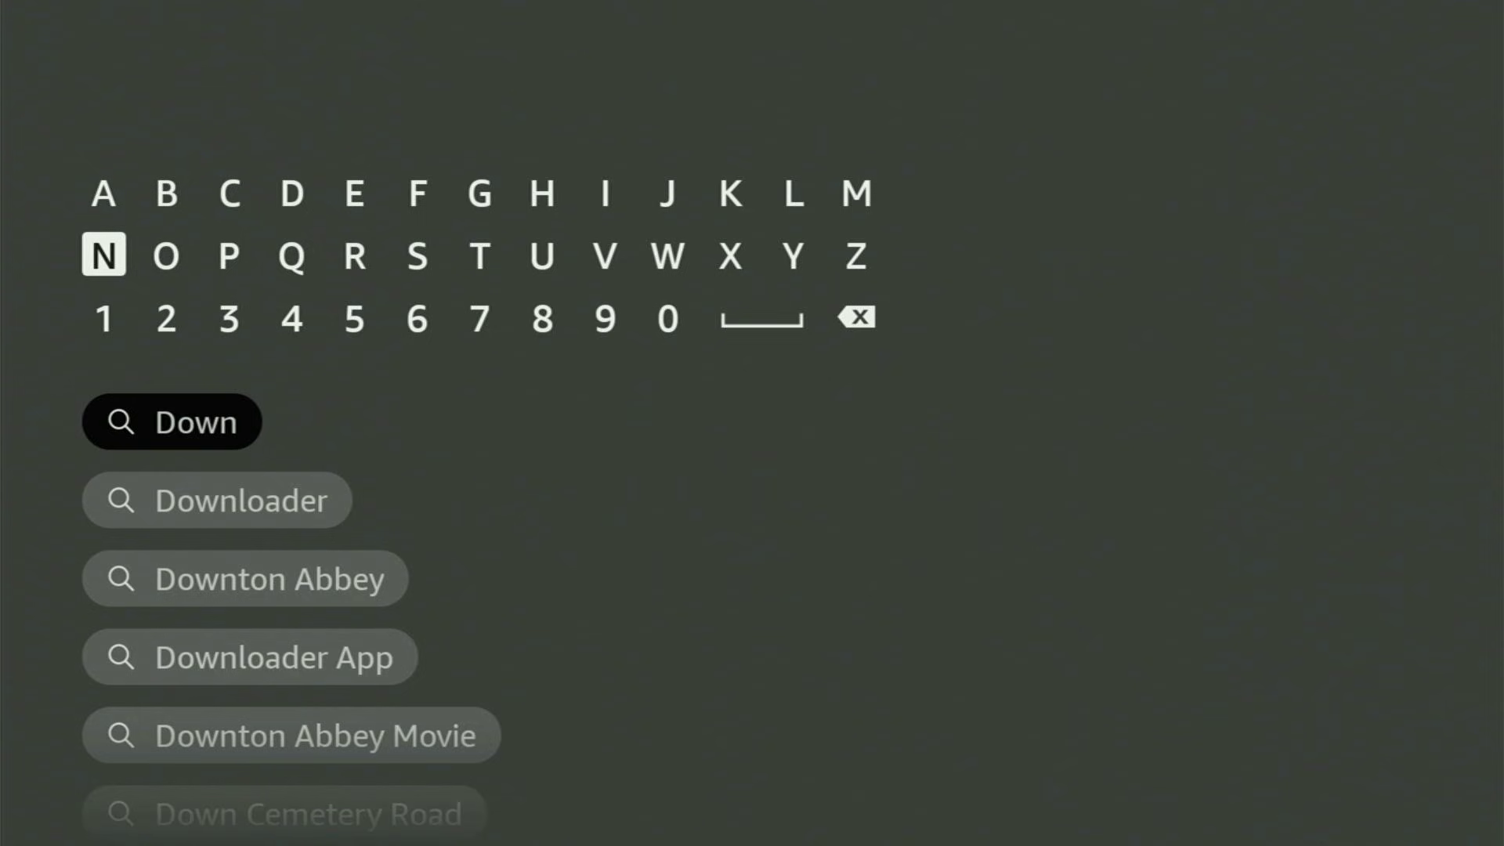
key(Down)
key(Down)
key(Down)
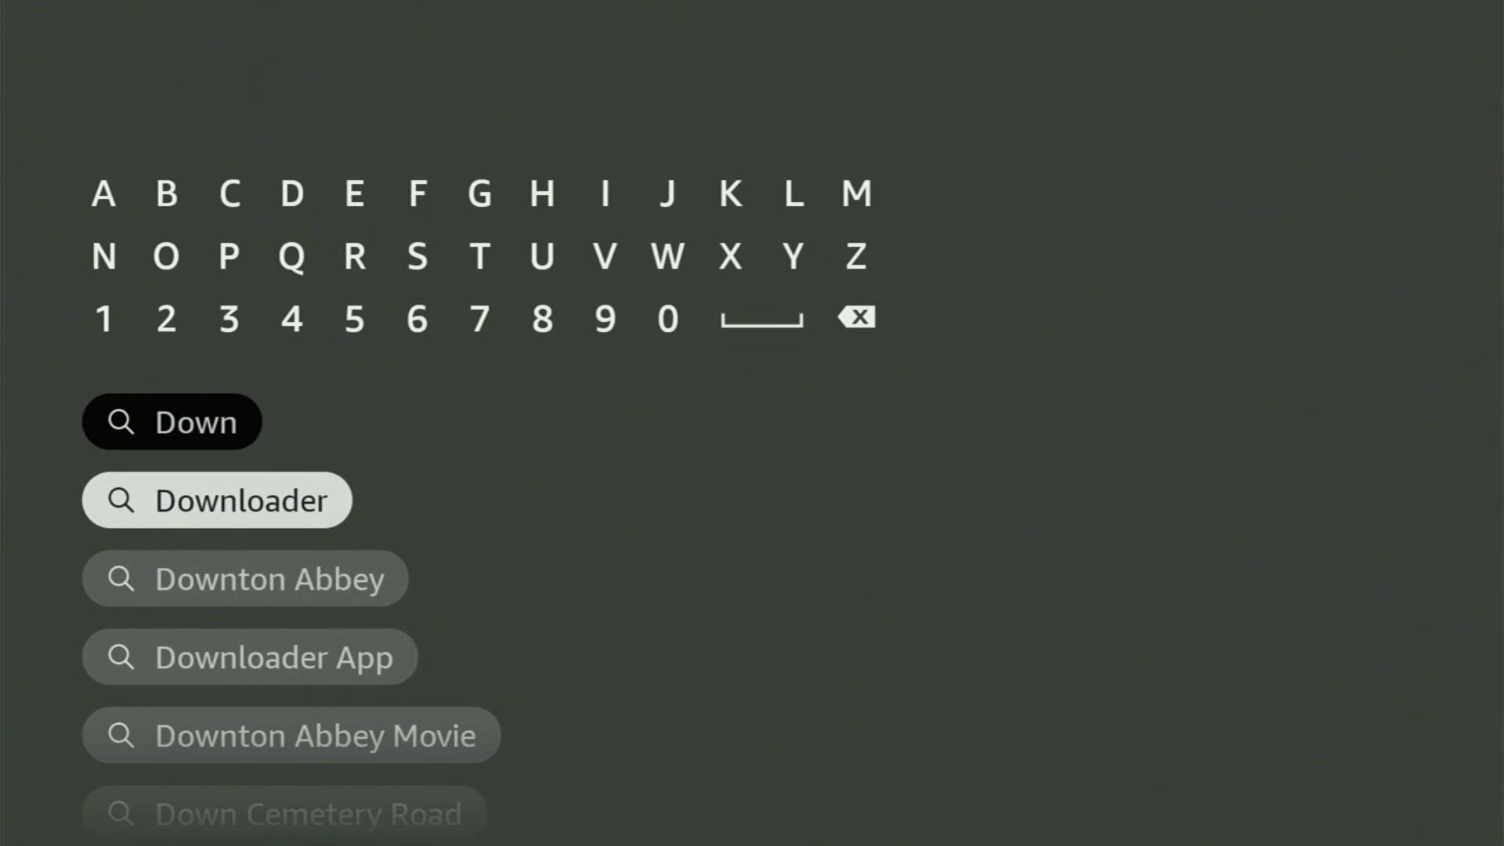
key(Return)
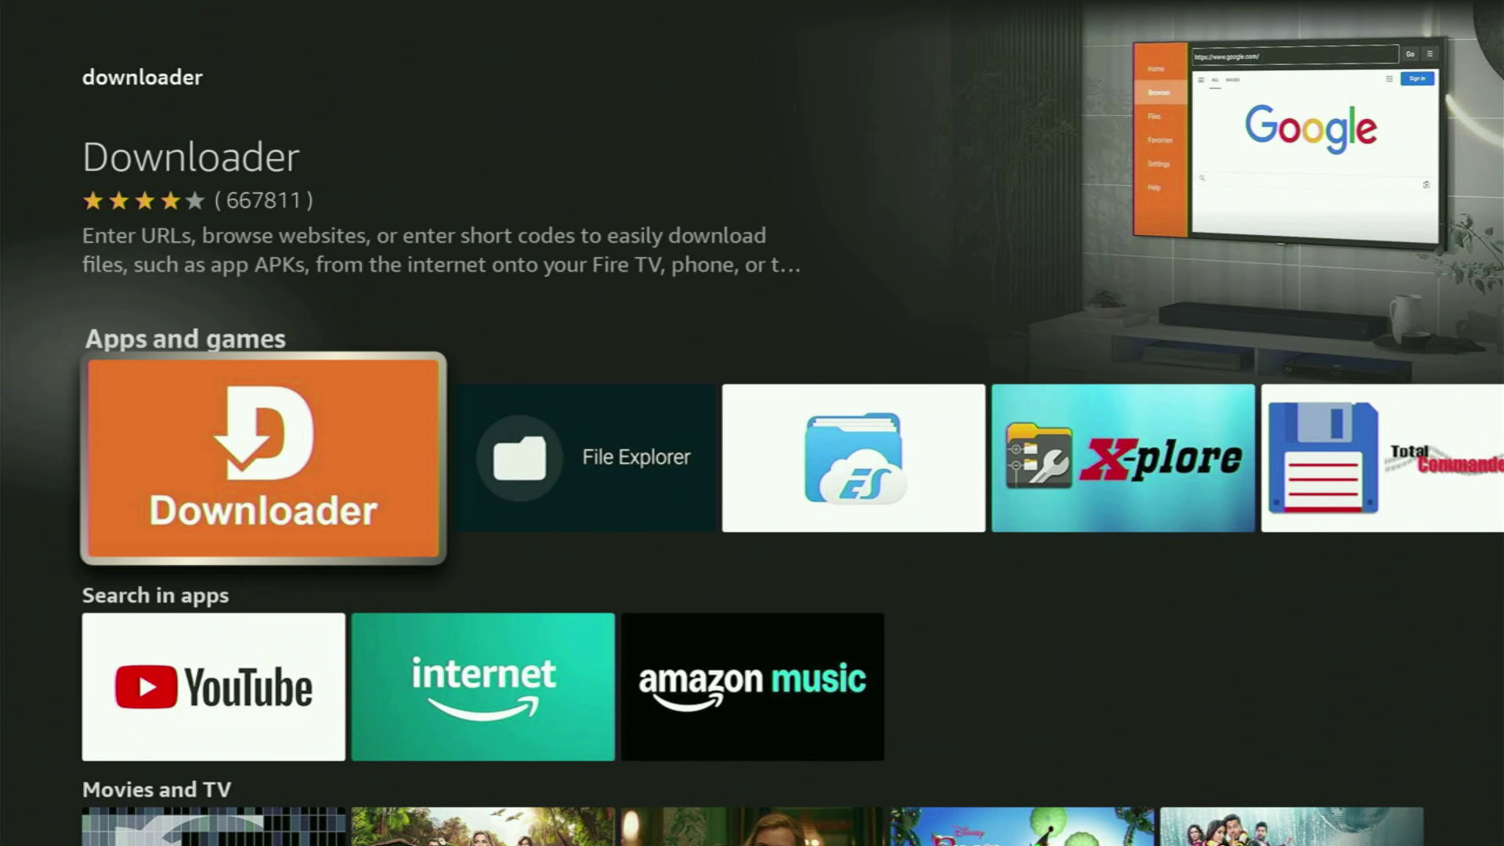
Browse the Downloader results across the Live TV and Movies & TV rows, then go Home
key(Down)
key(Down)
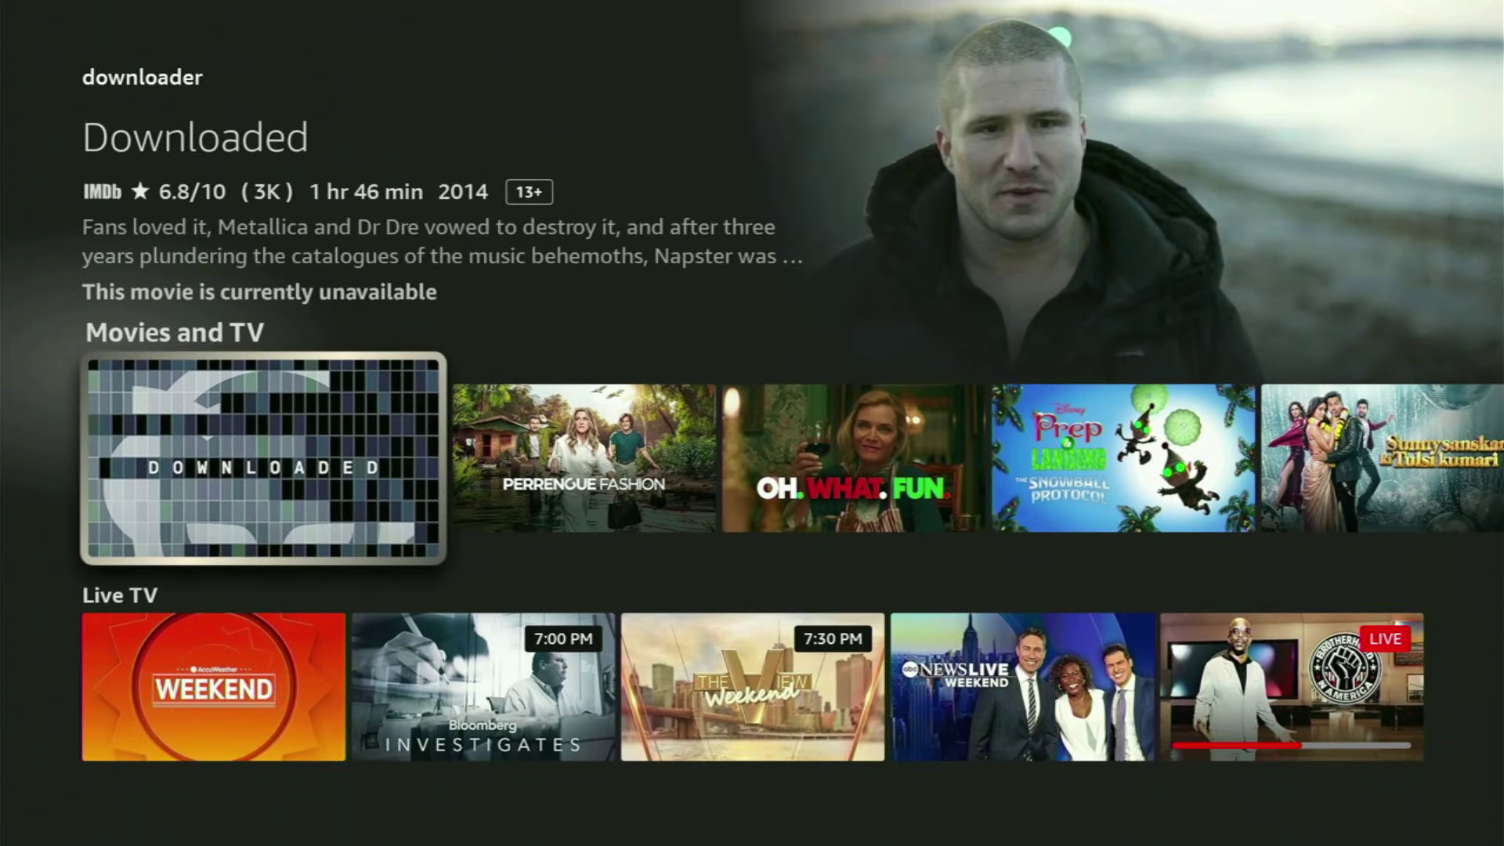
key(Down)
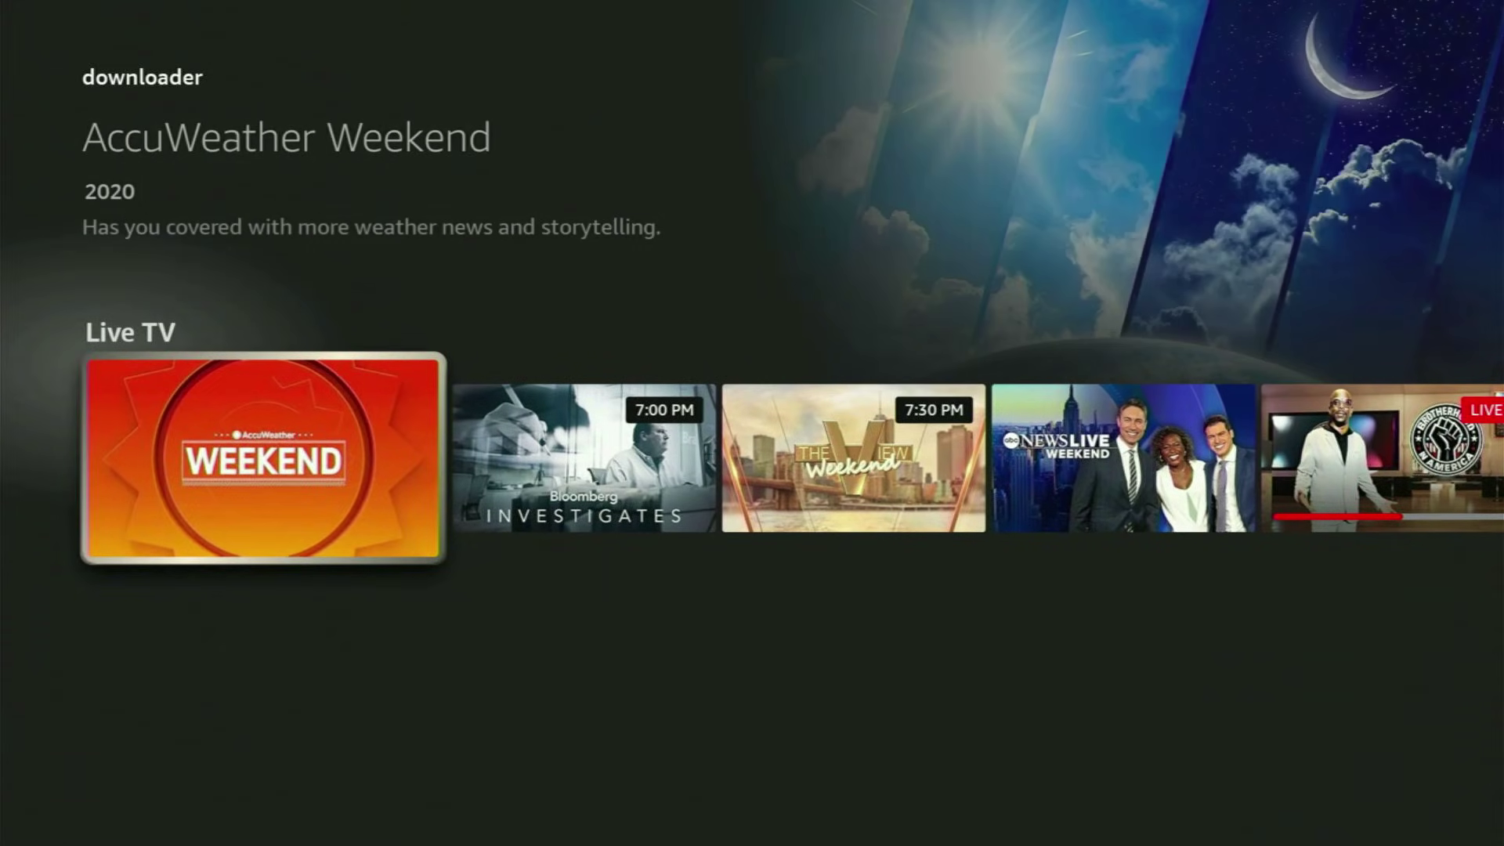
key(Right)
key(Right)
key(Right)
key(Right)
key(Right)
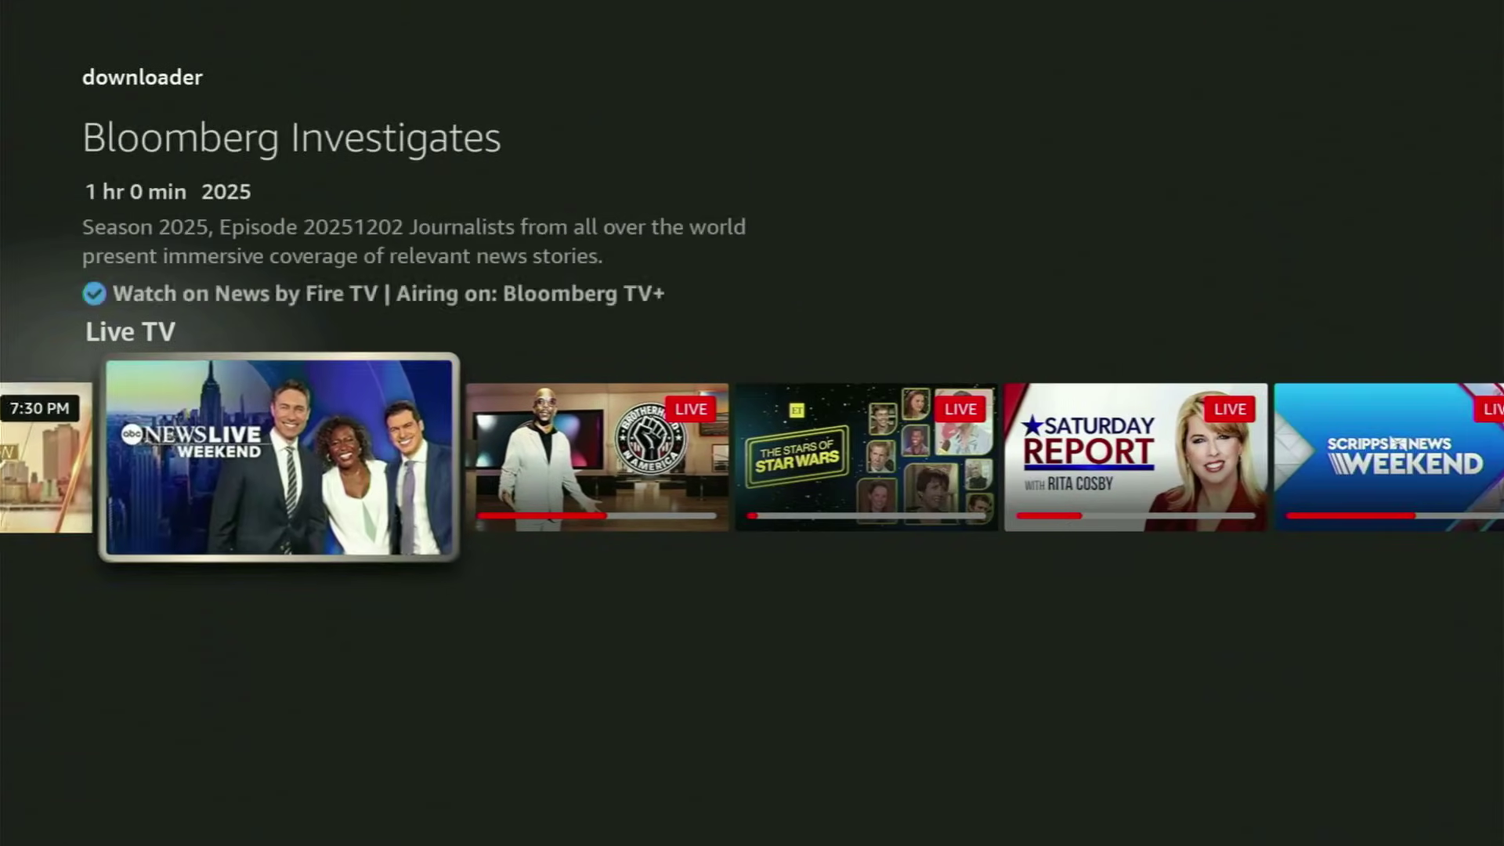
key(Up)
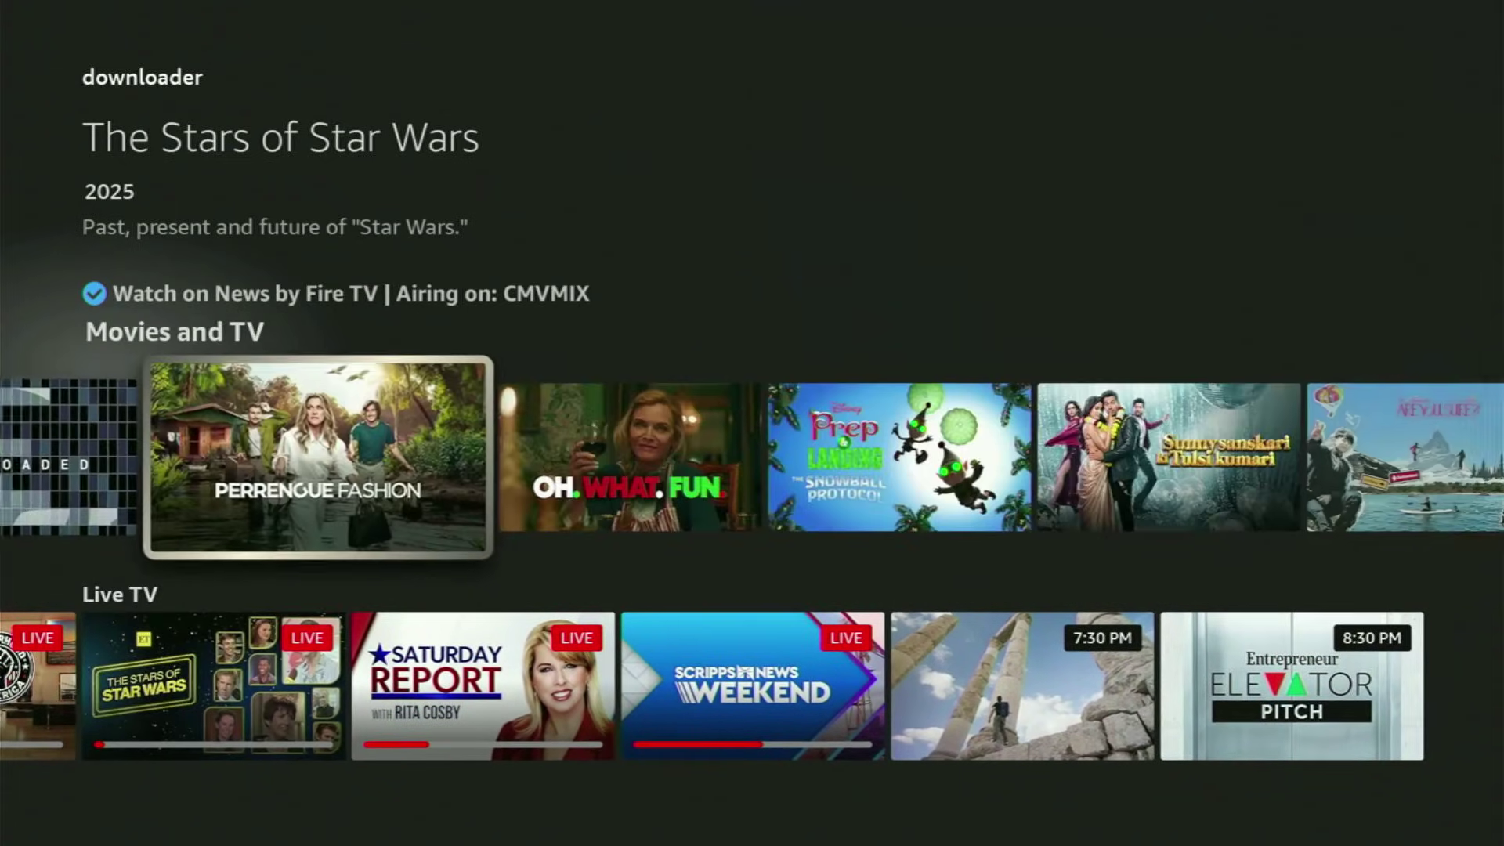
key(Right)
key(Right)
key(Home)
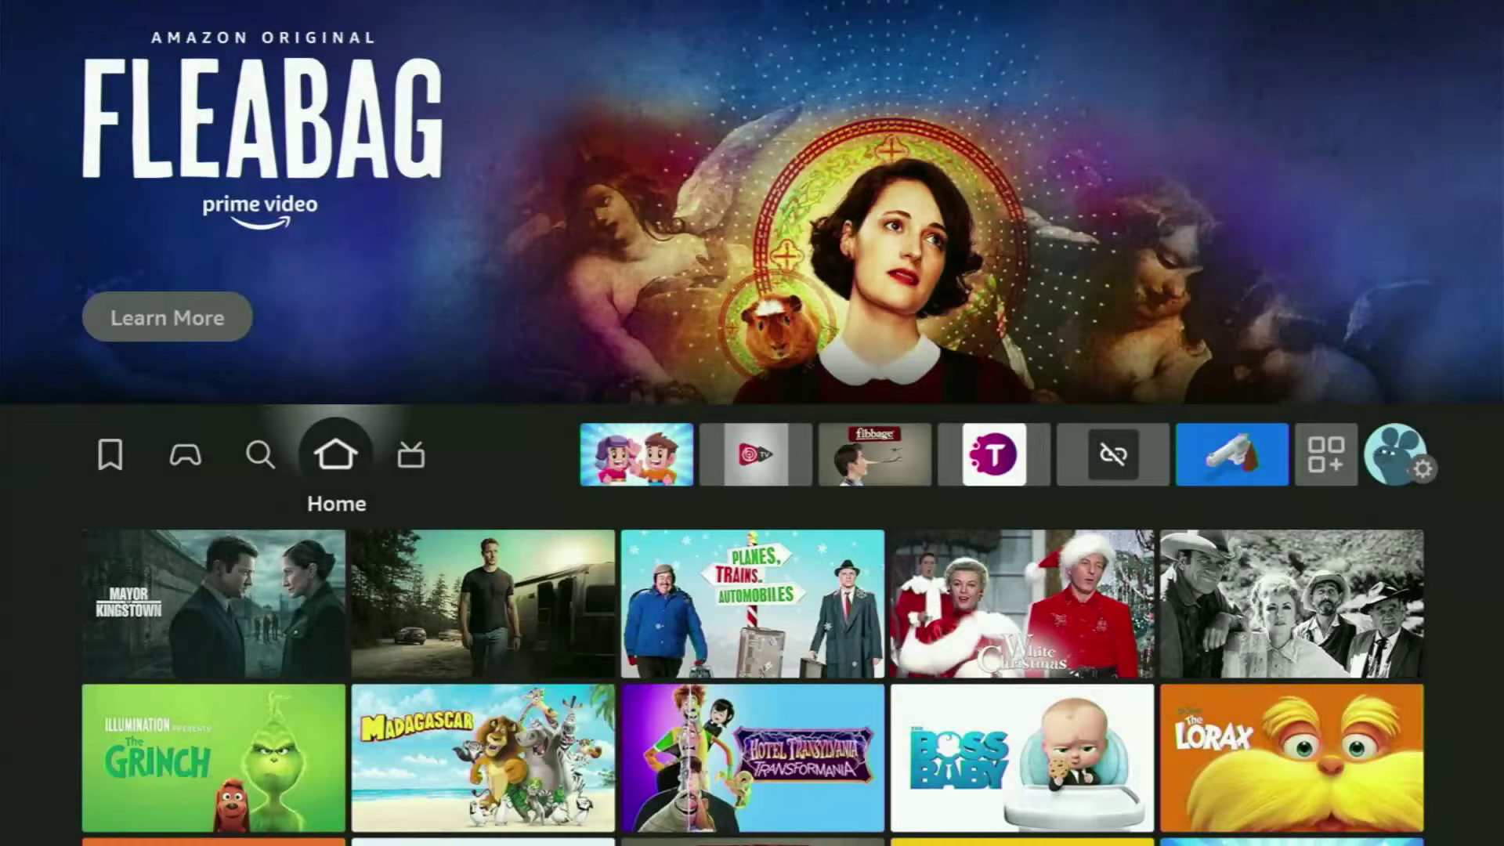
Open the My Fire TV page in Settings
key(Right)
key(Right)
key(Right)
key(Right)
key(Right)
key(Right)
key(Right)
key(Right)
key(Right)
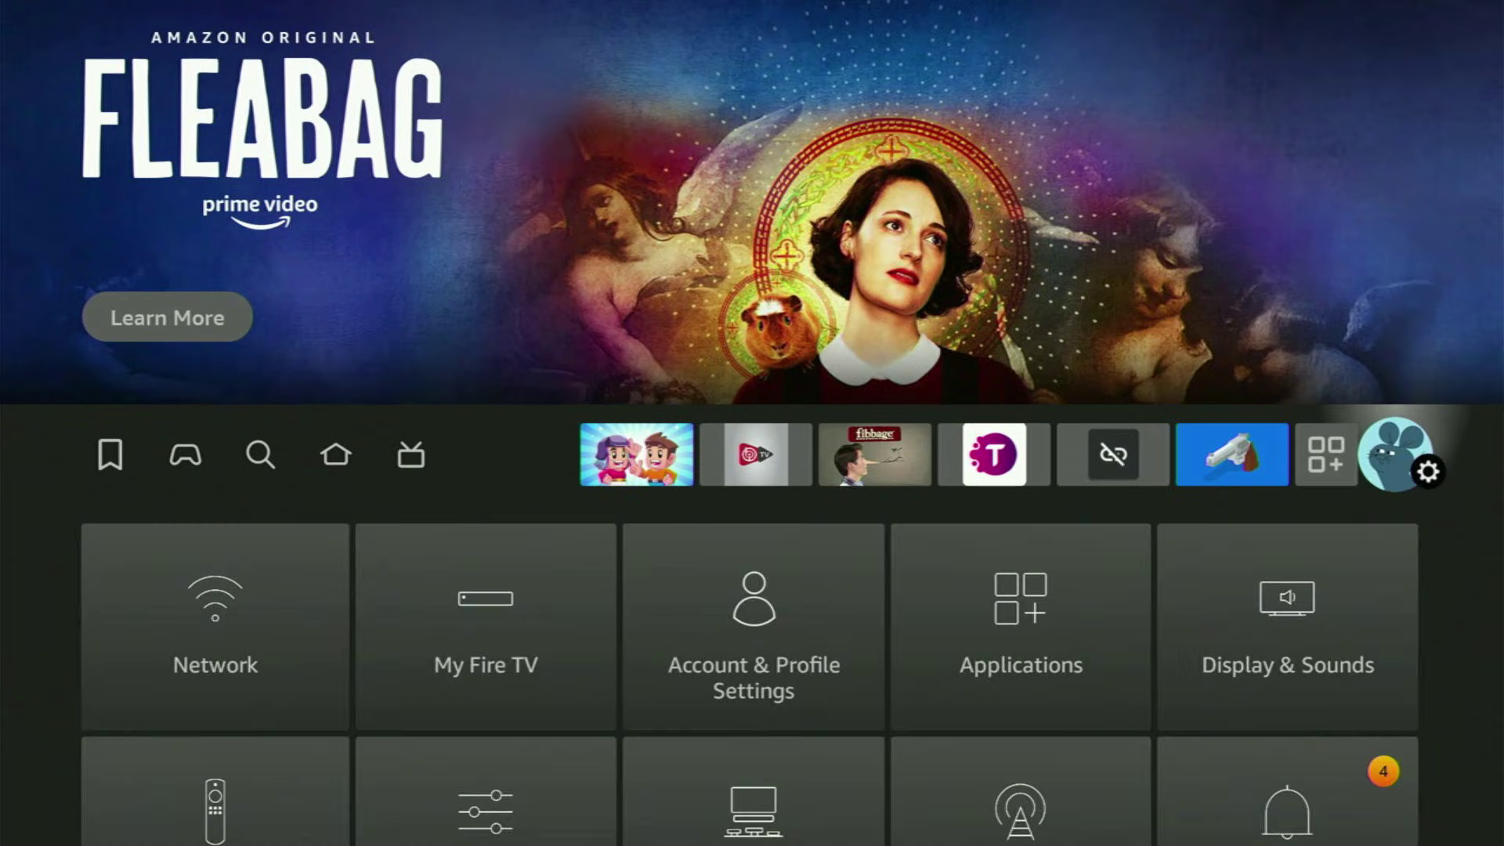
key(Down)
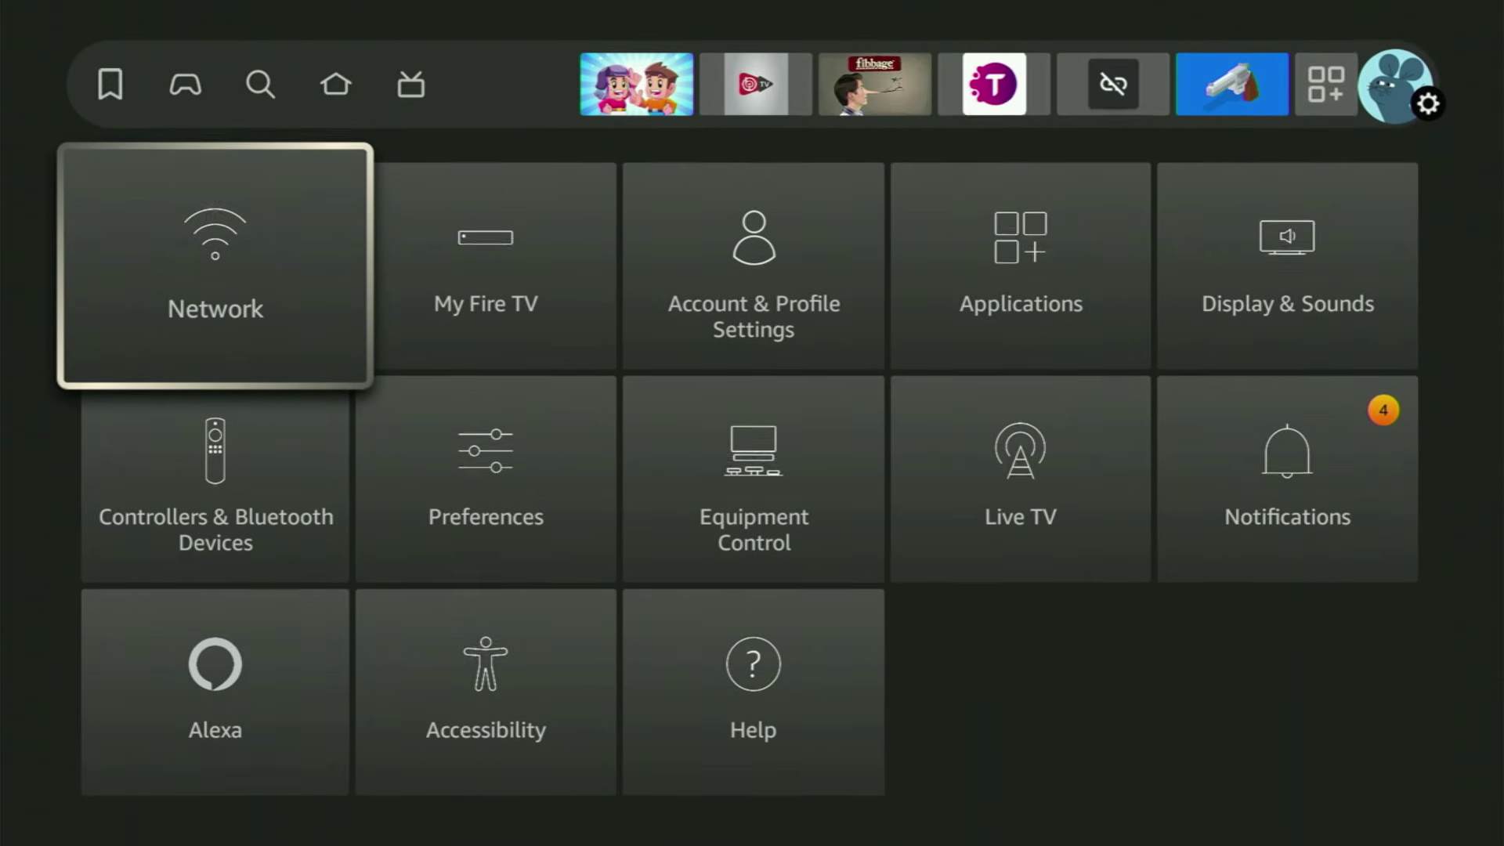
key(Right)
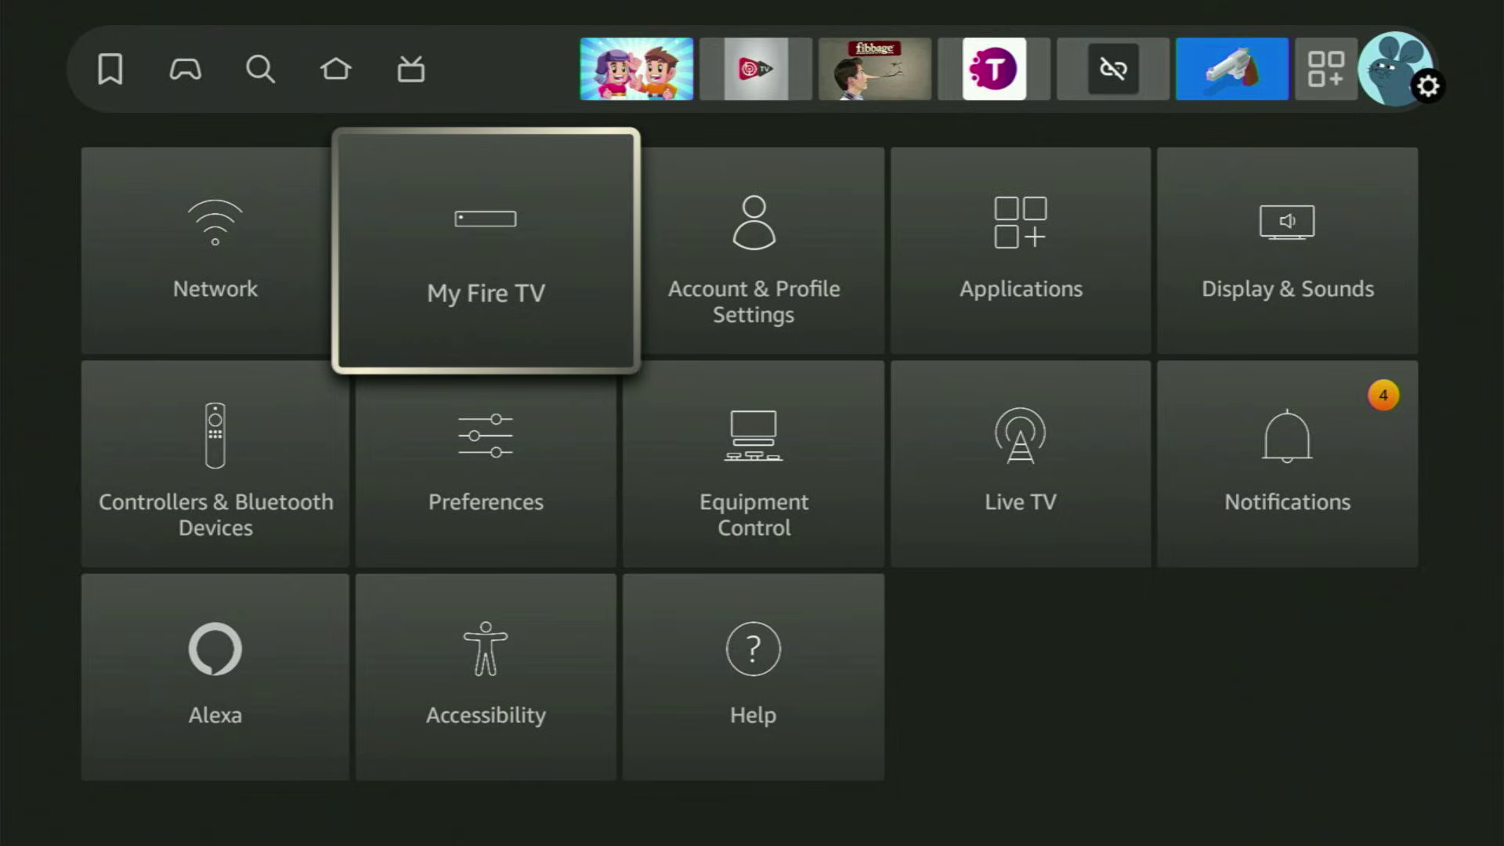
key(Return)
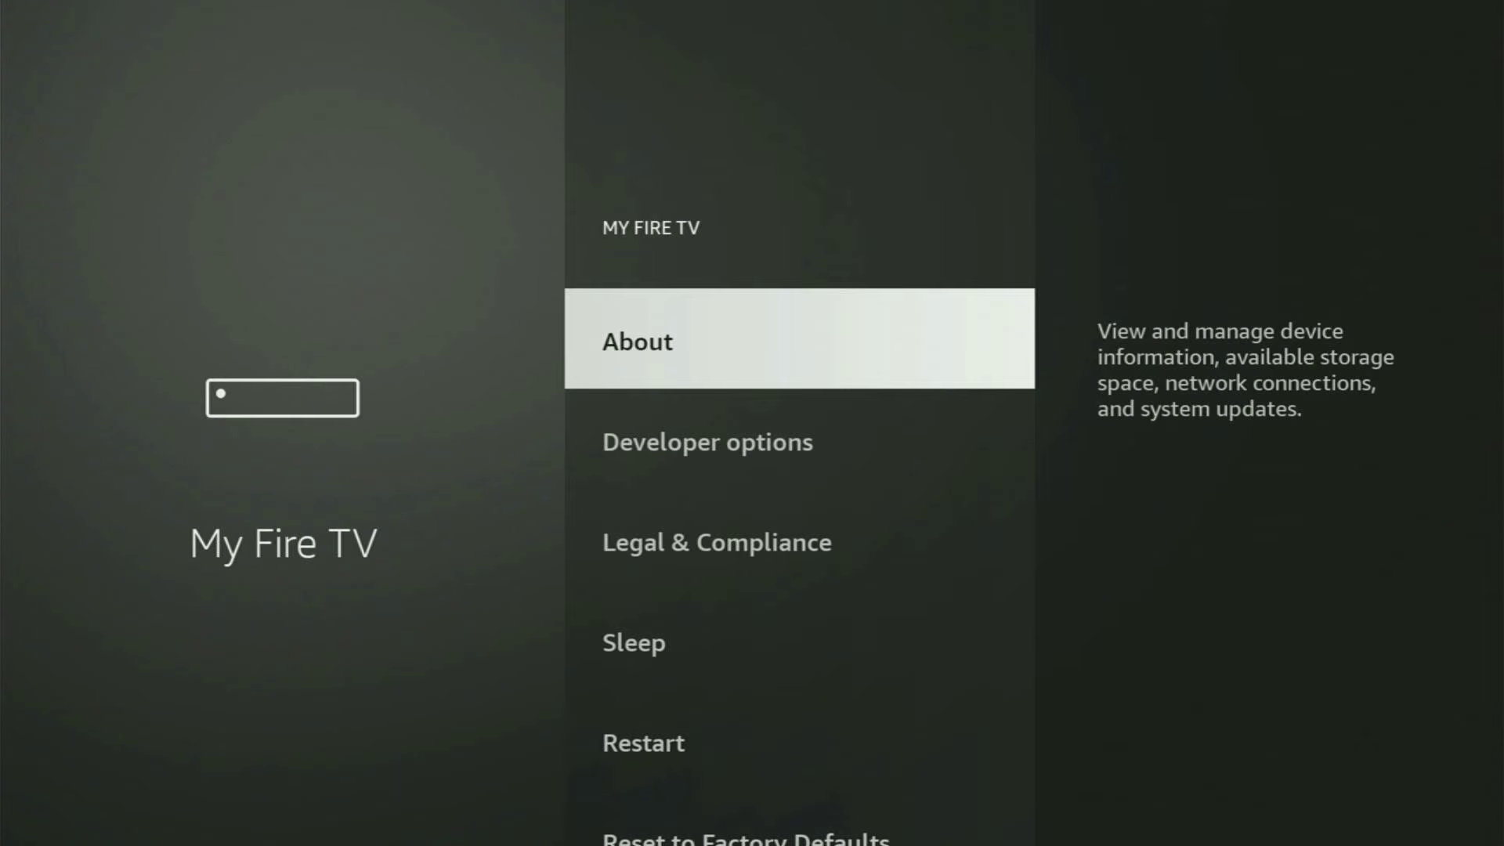
Scroll through the My Fire TV options past Developer options and Legal & Compliance, then open About
key(Down)
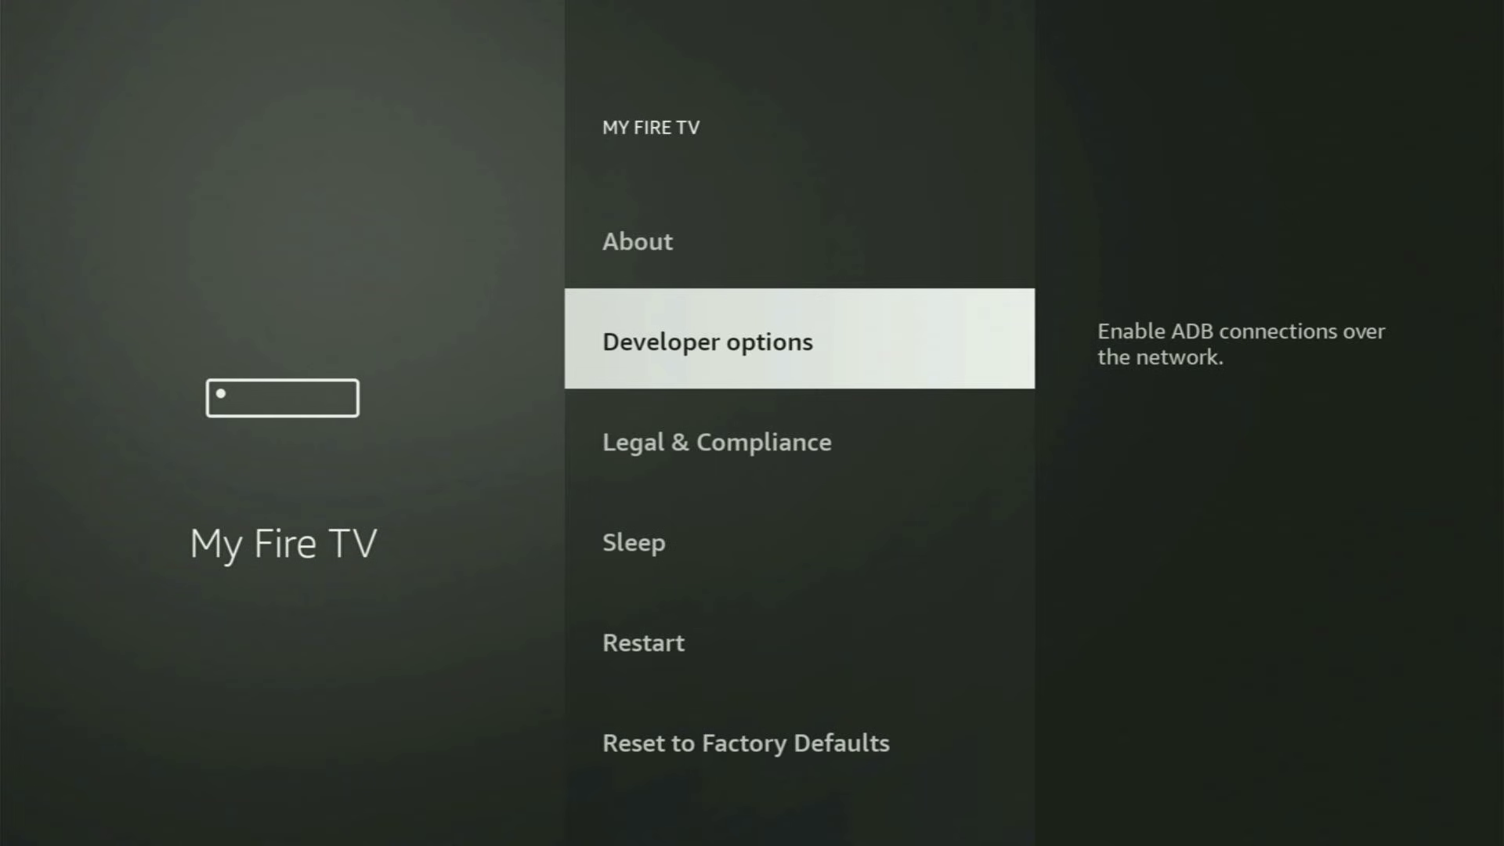
key(Down)
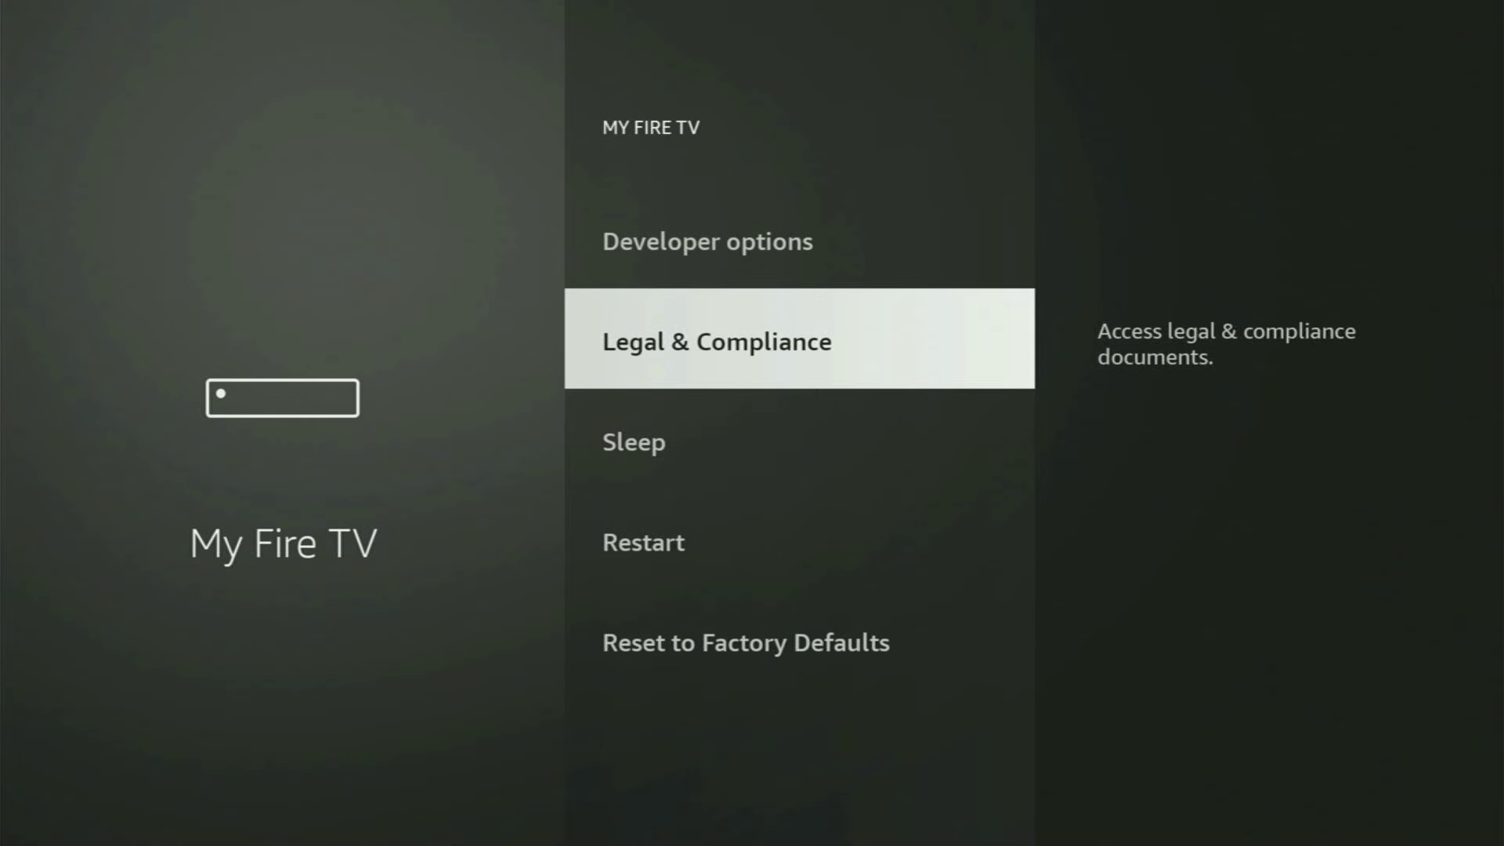
key(Down)
key(Down)
key(Down)
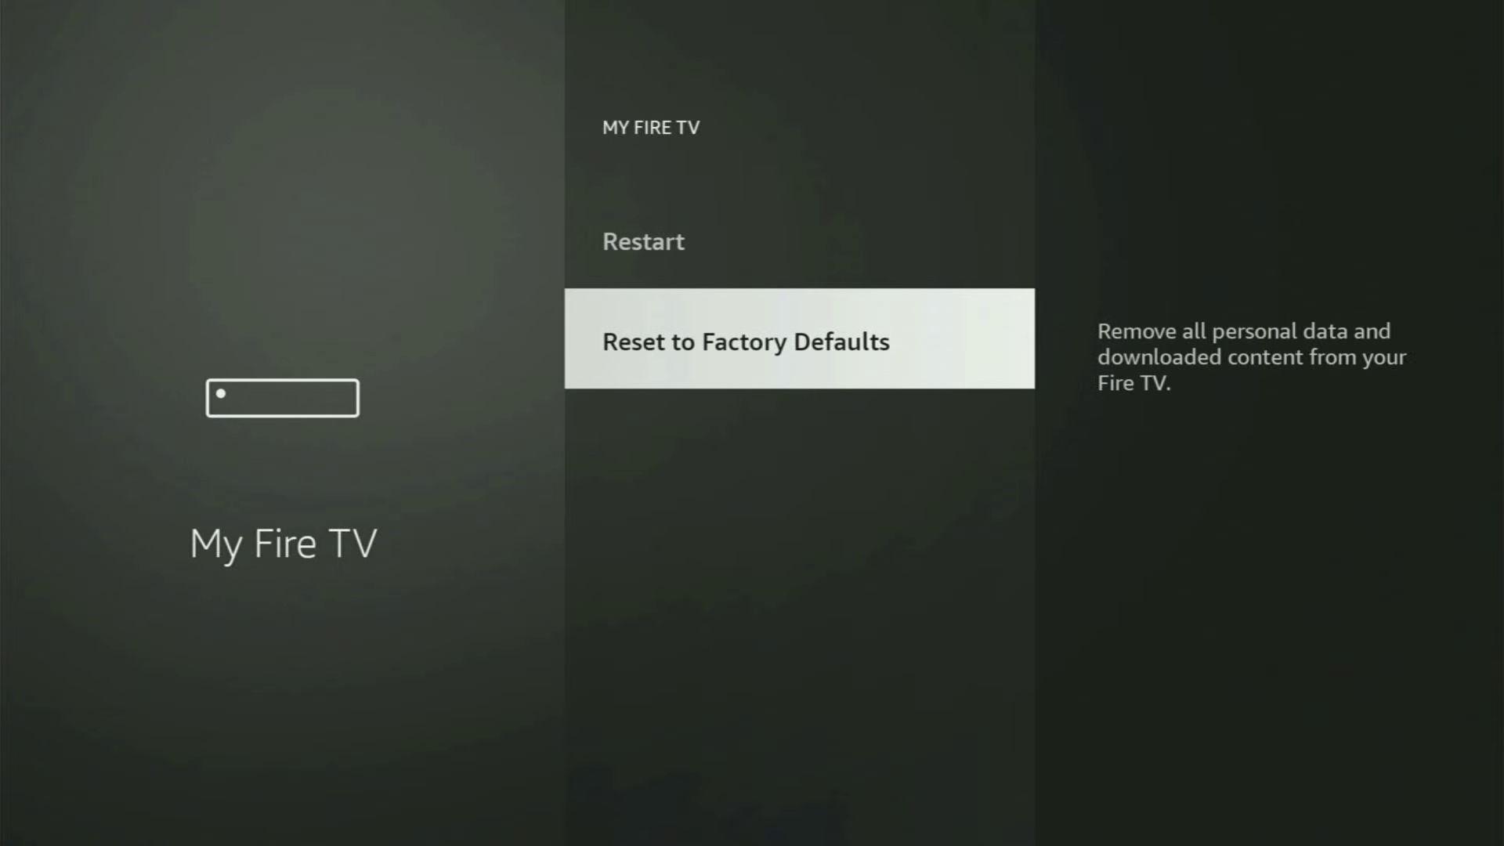
key(Up)
key(Up)
key(Up)
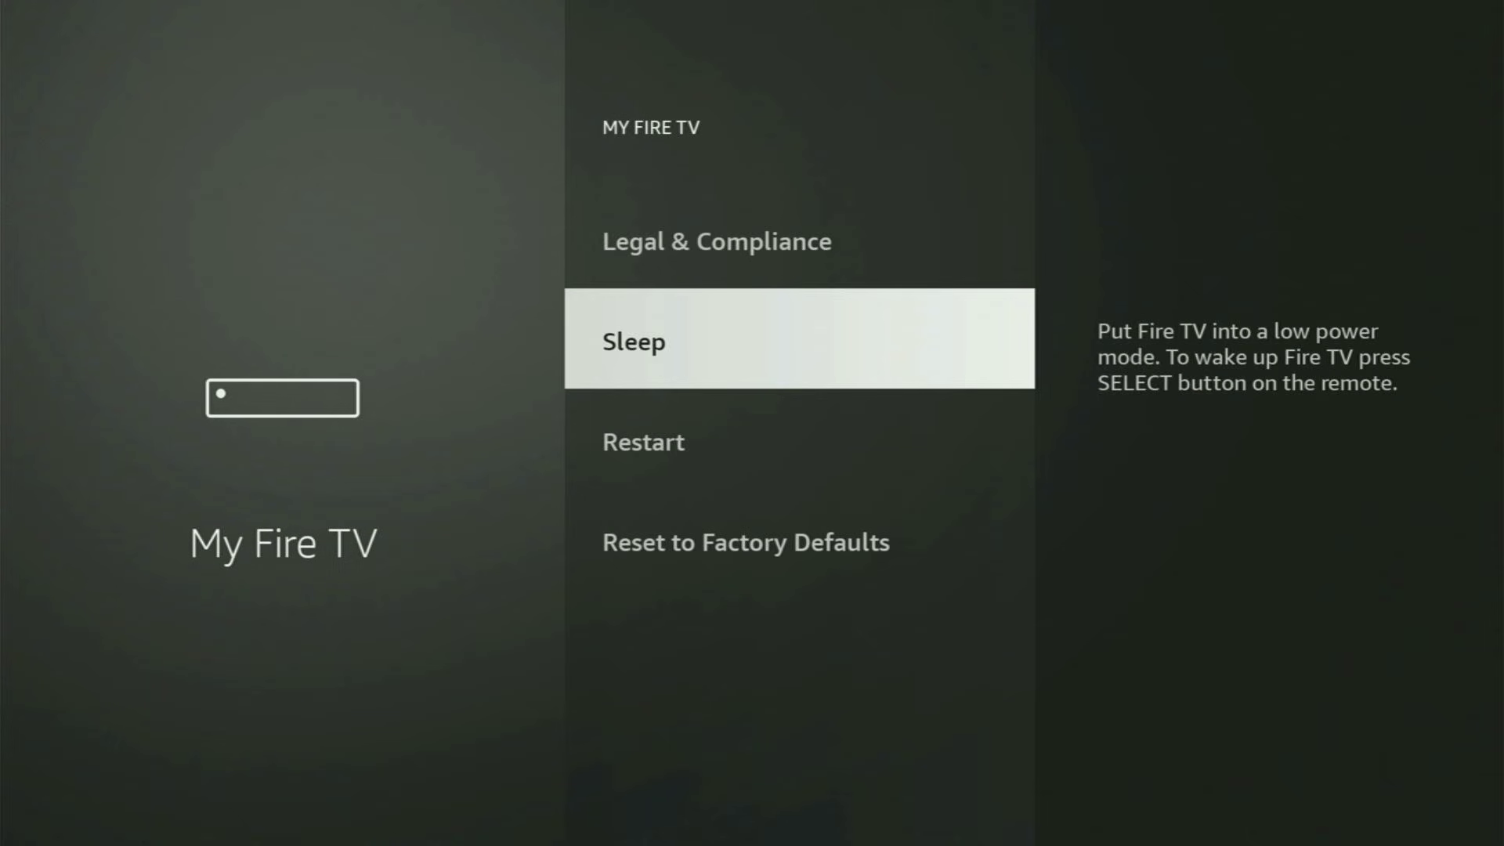
key(Up)
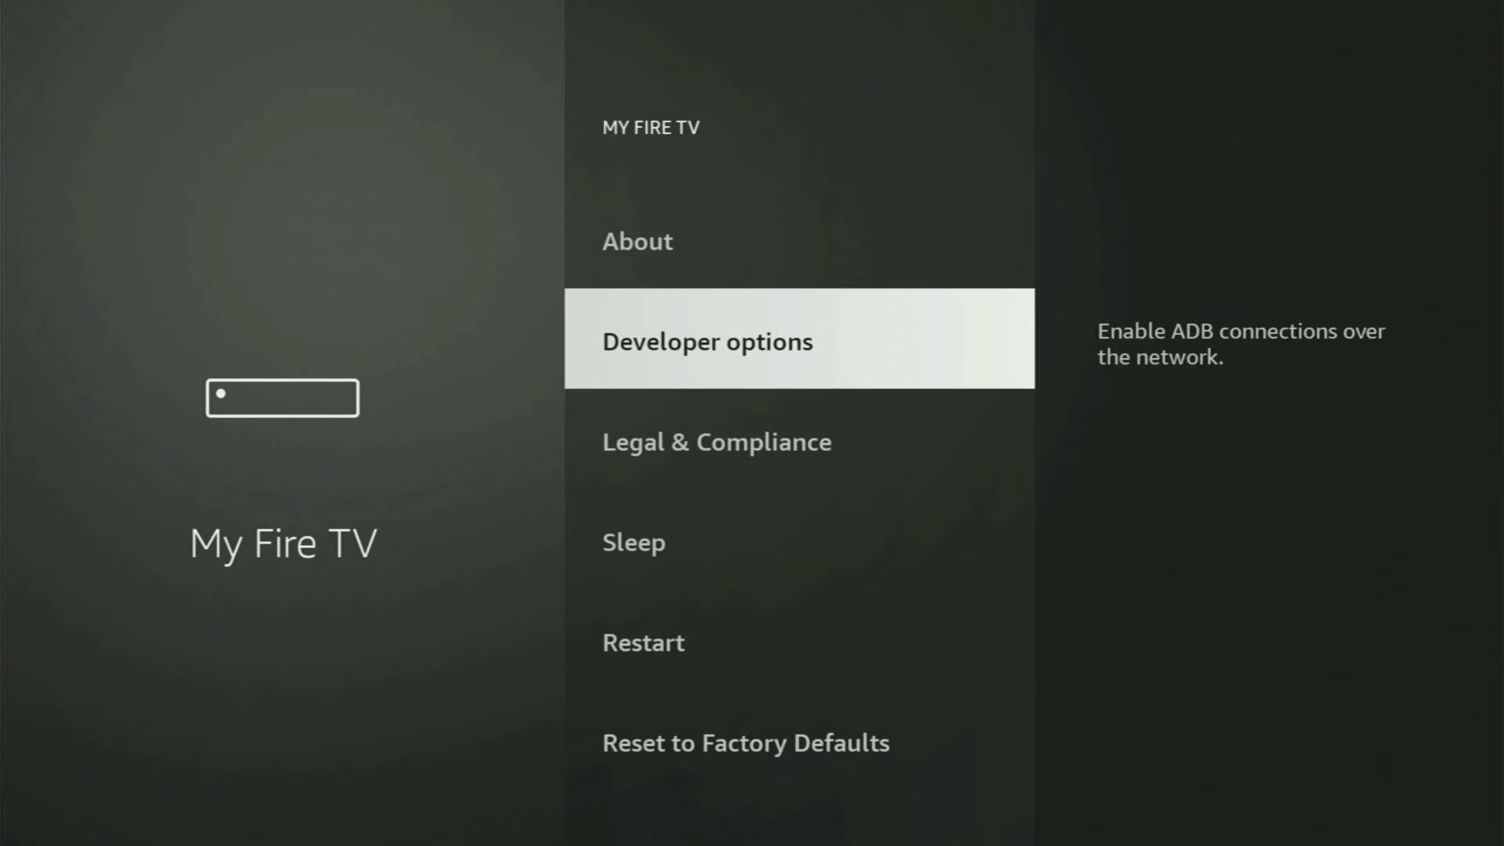
key(Up)
key(Down)
key(Down)
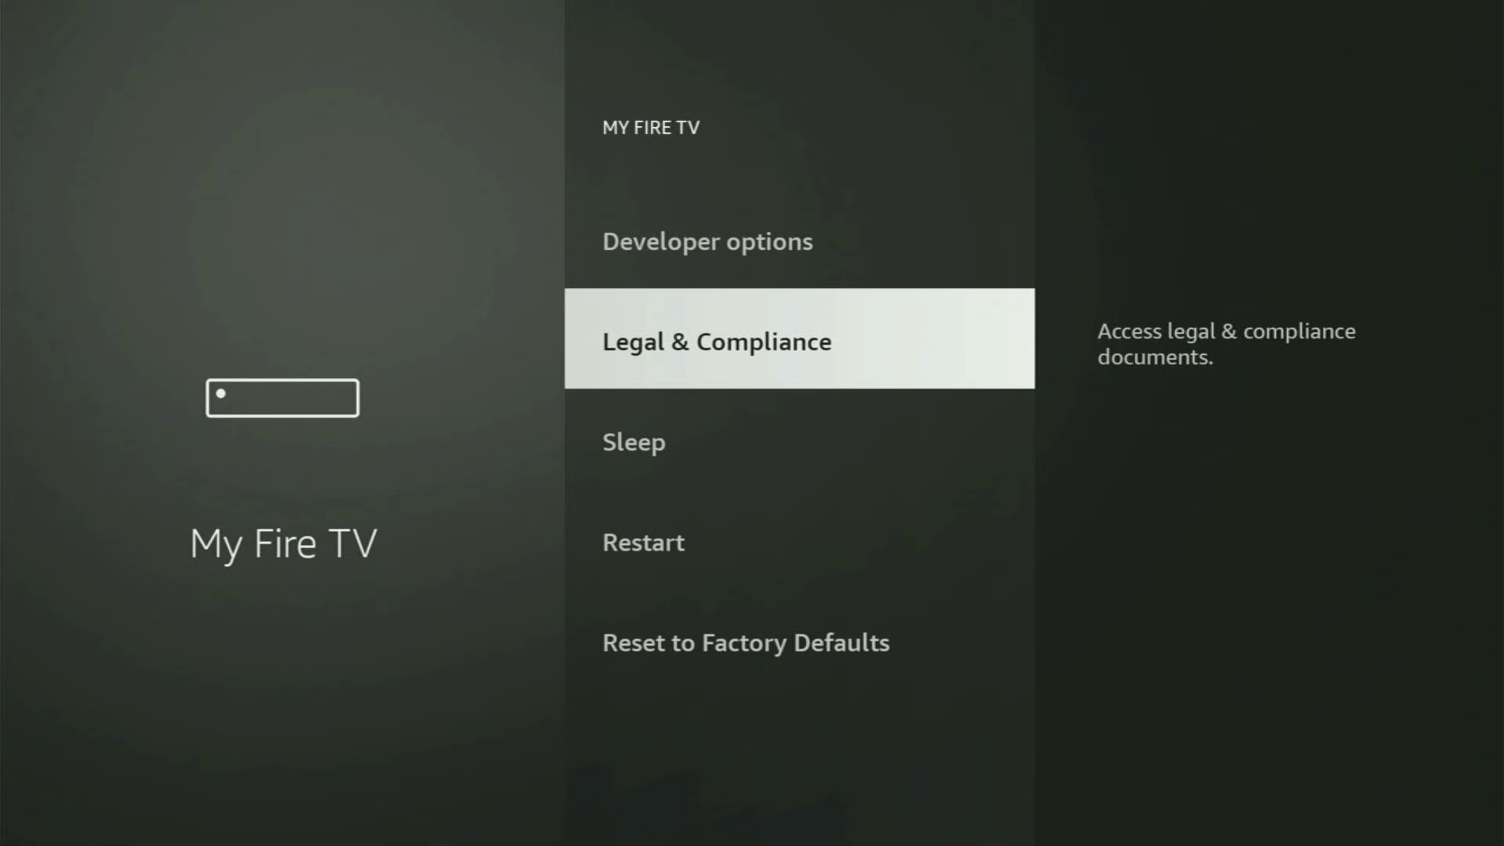
key(Down)
key(Down)
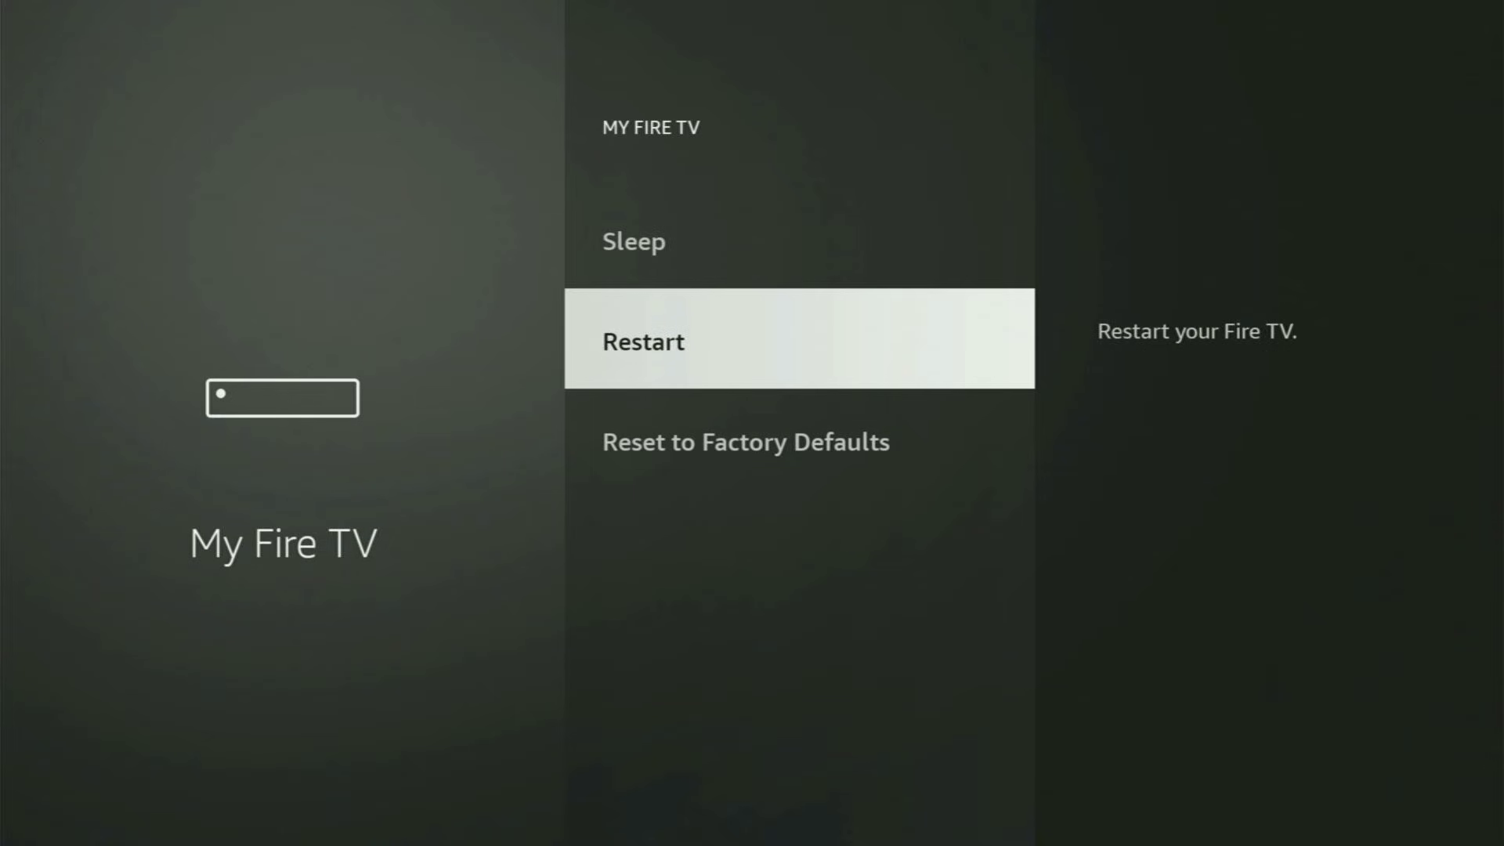
key(Down)
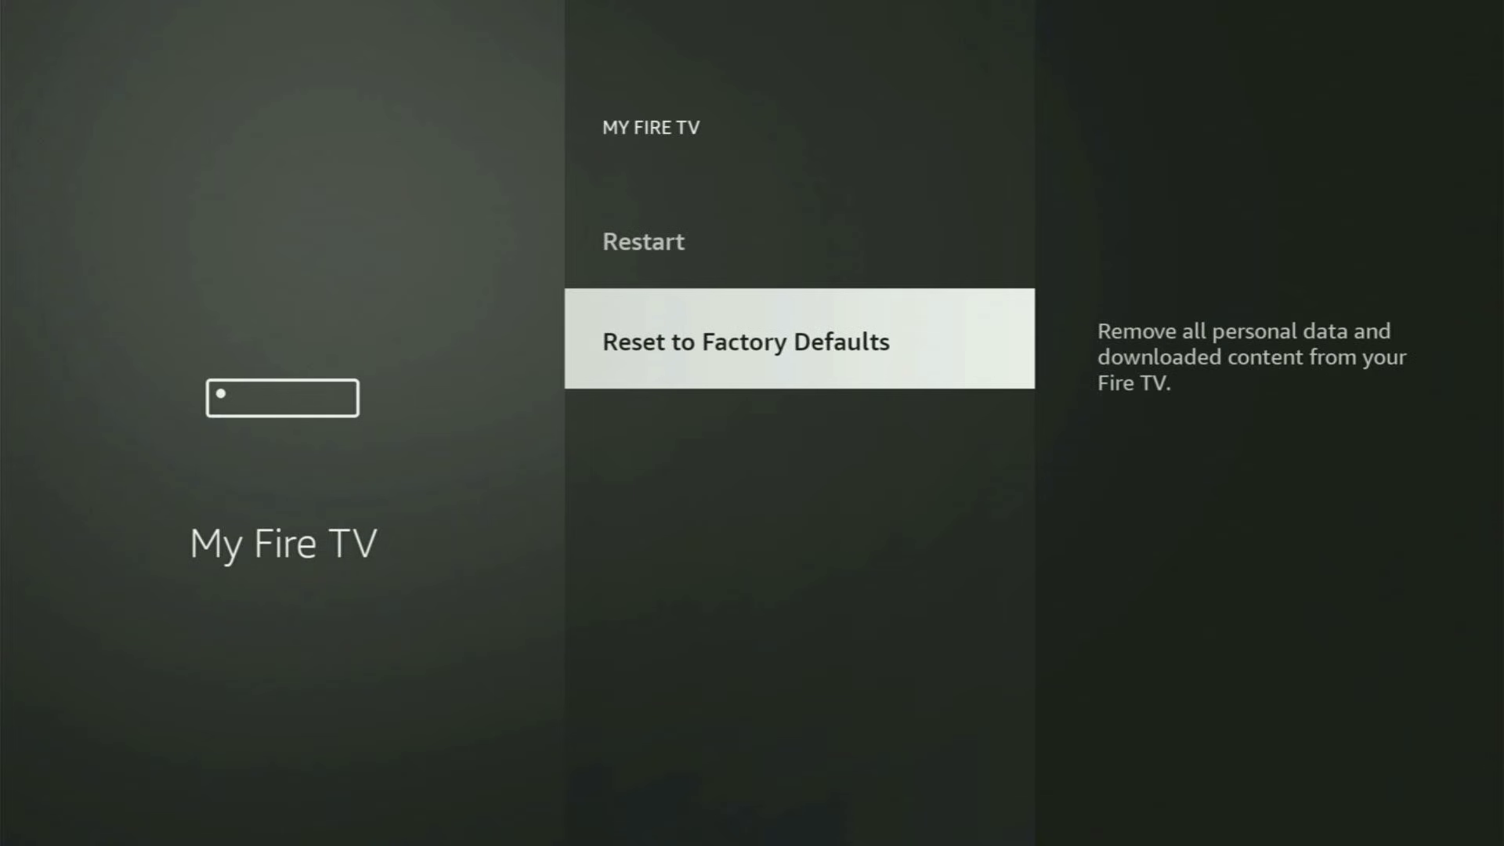
key(Up)
key(Up)
key(Up)
key(Up)
key(Up)
key(Return)
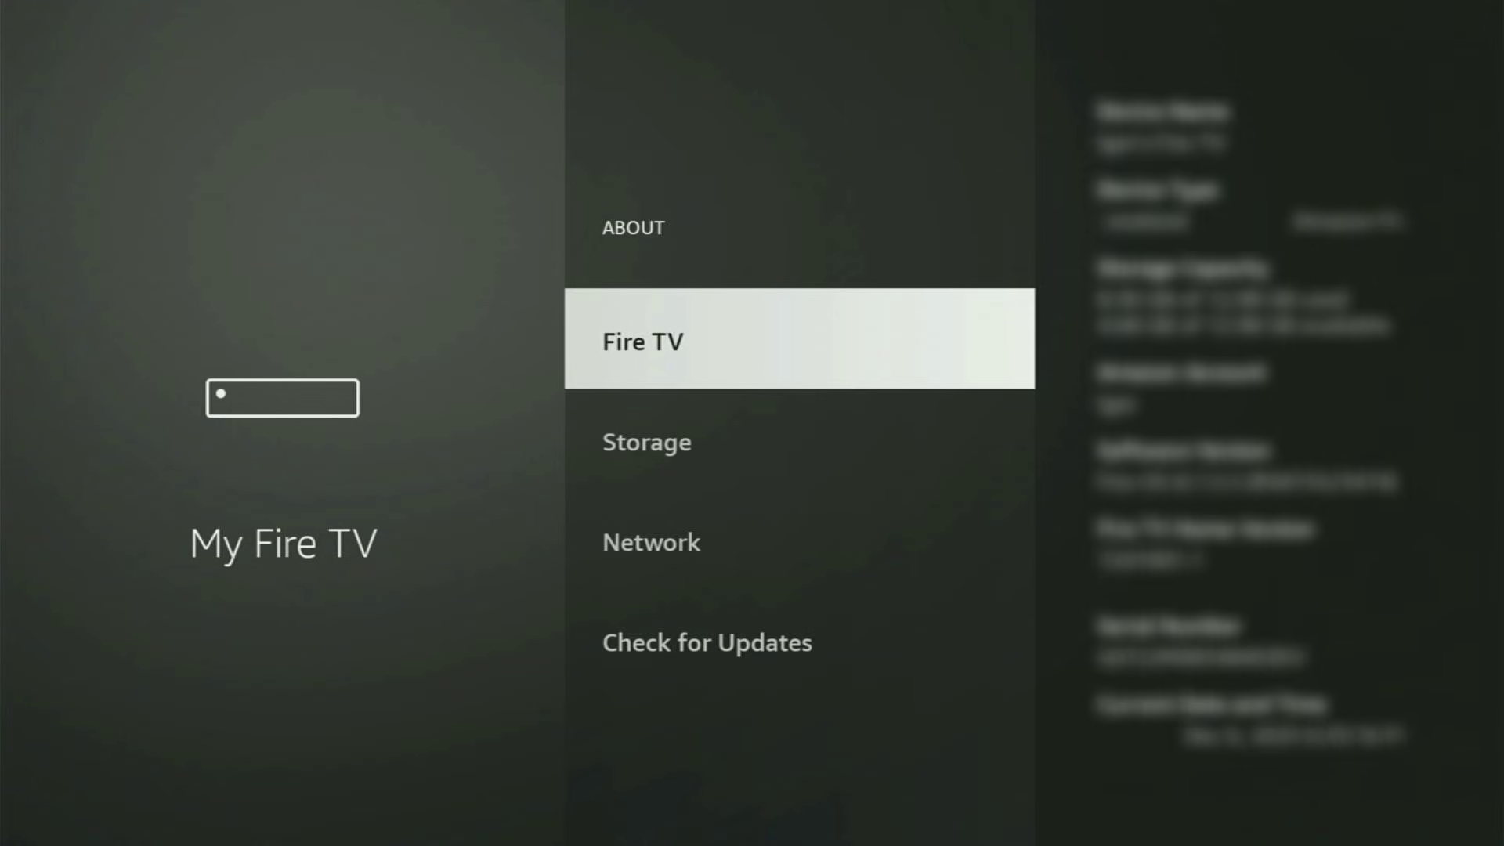
Confirm developer mode is already enabled, view Storage, and return to the My Fire TV list
key(Return)
key(Return)
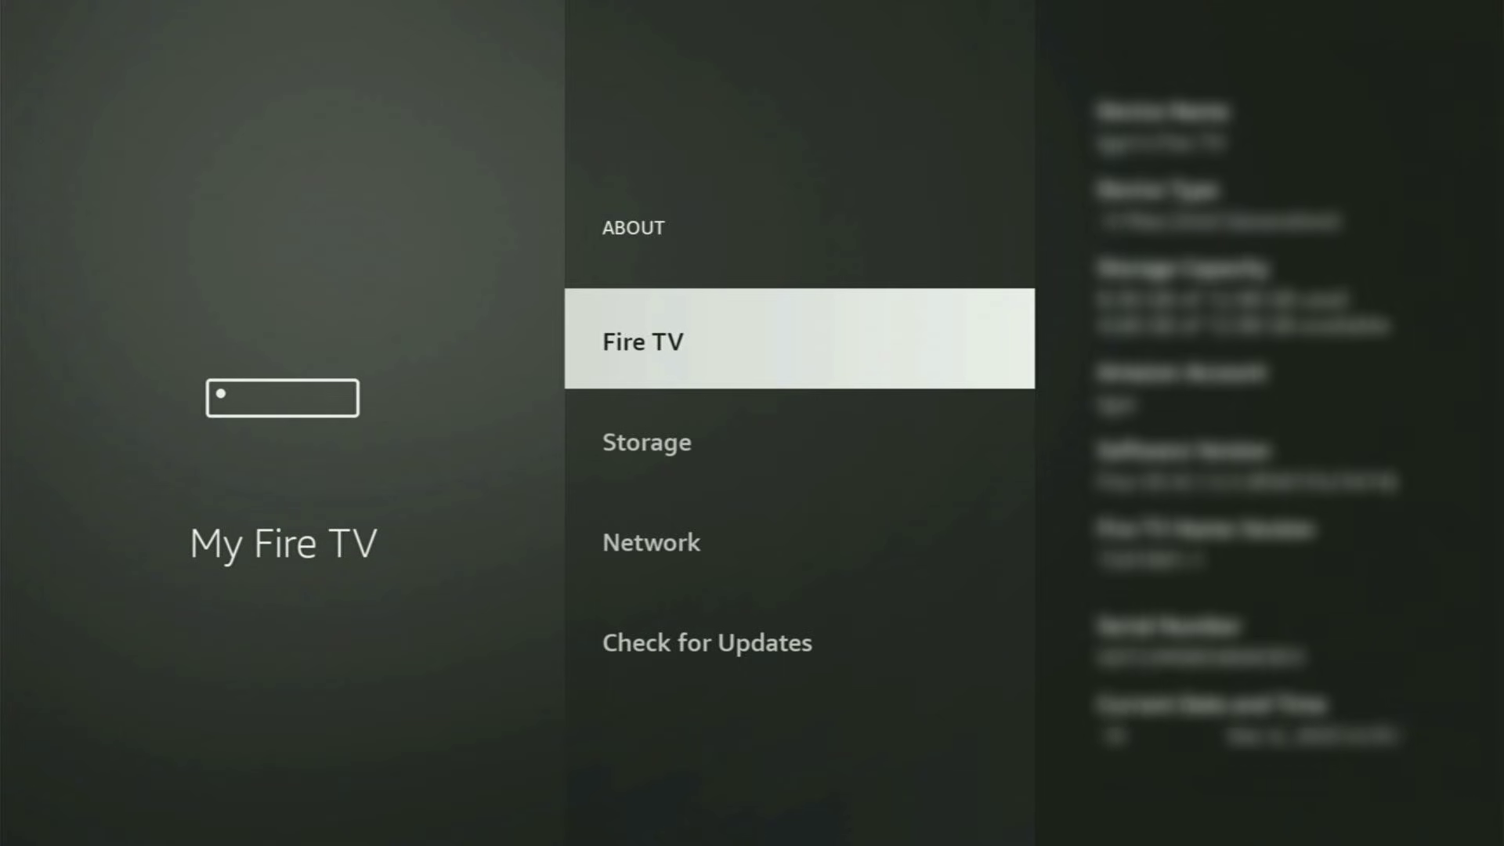
key(Down)
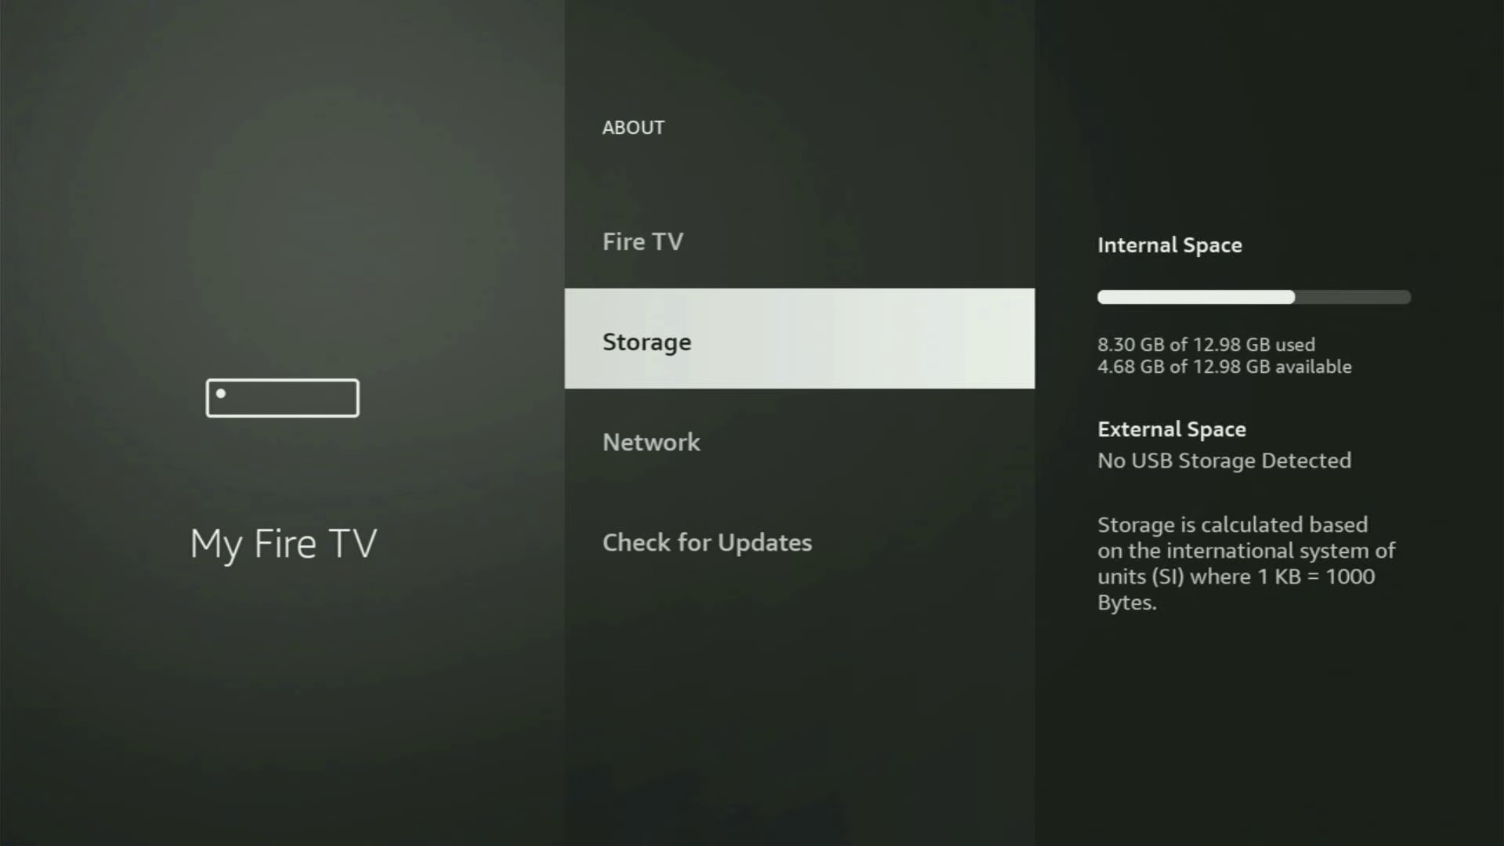
key(Escape)
key(Down)
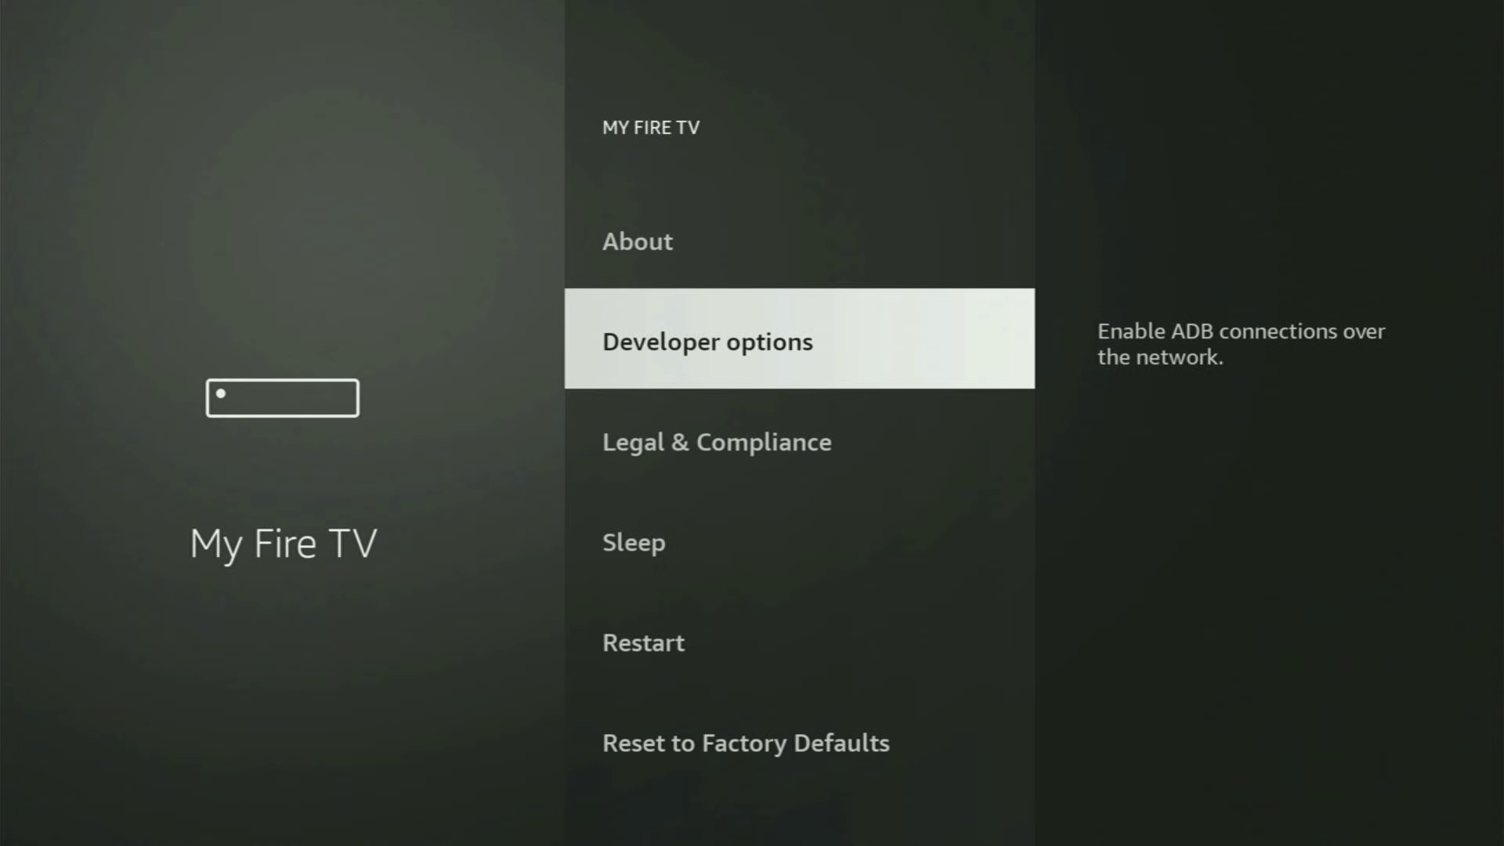
Open the Install unknown apps list under Developer options
key(Return)
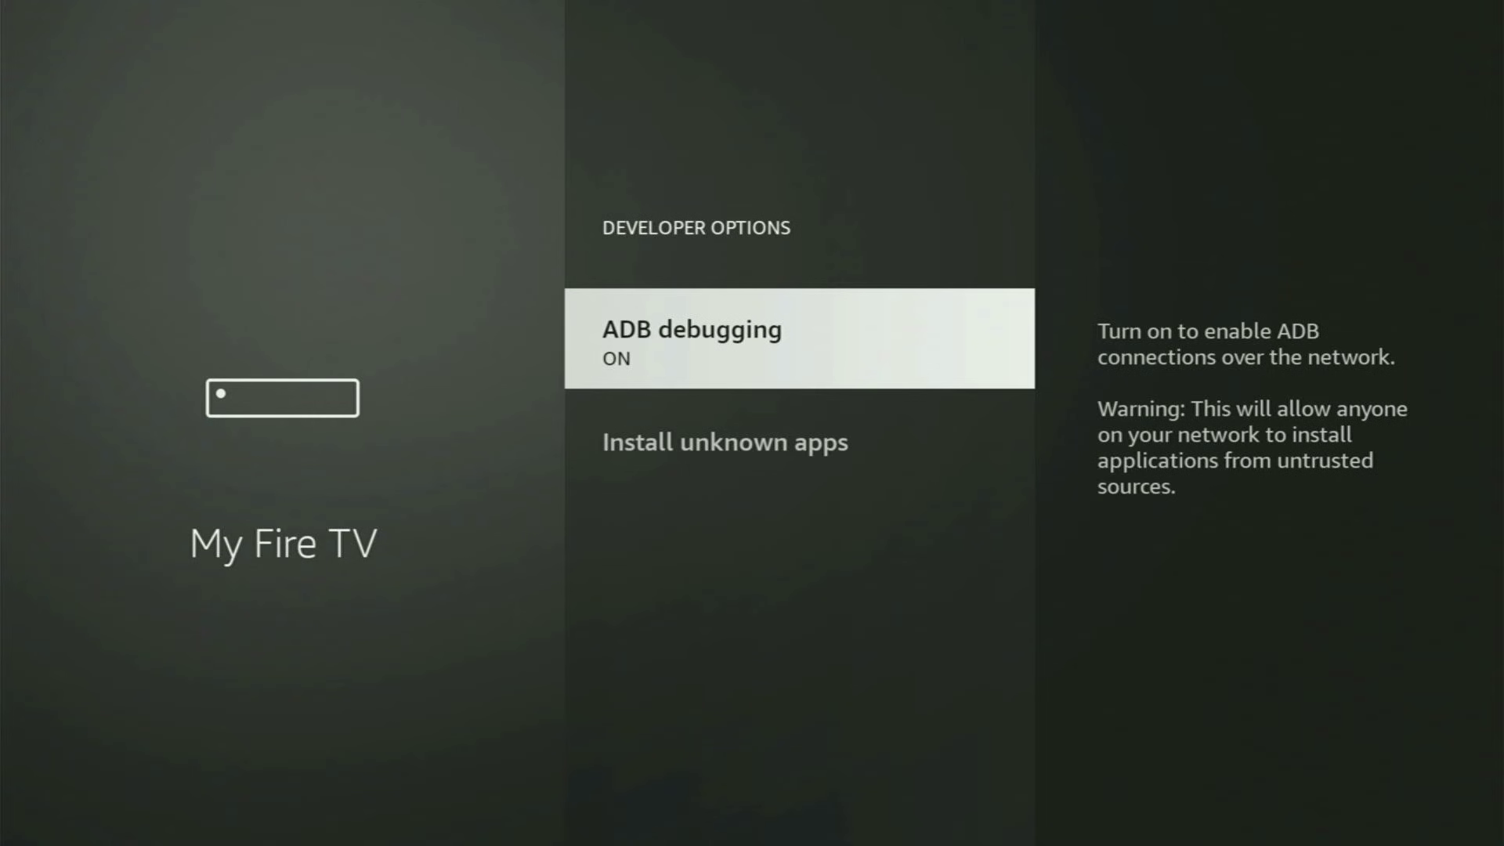
key(Down)
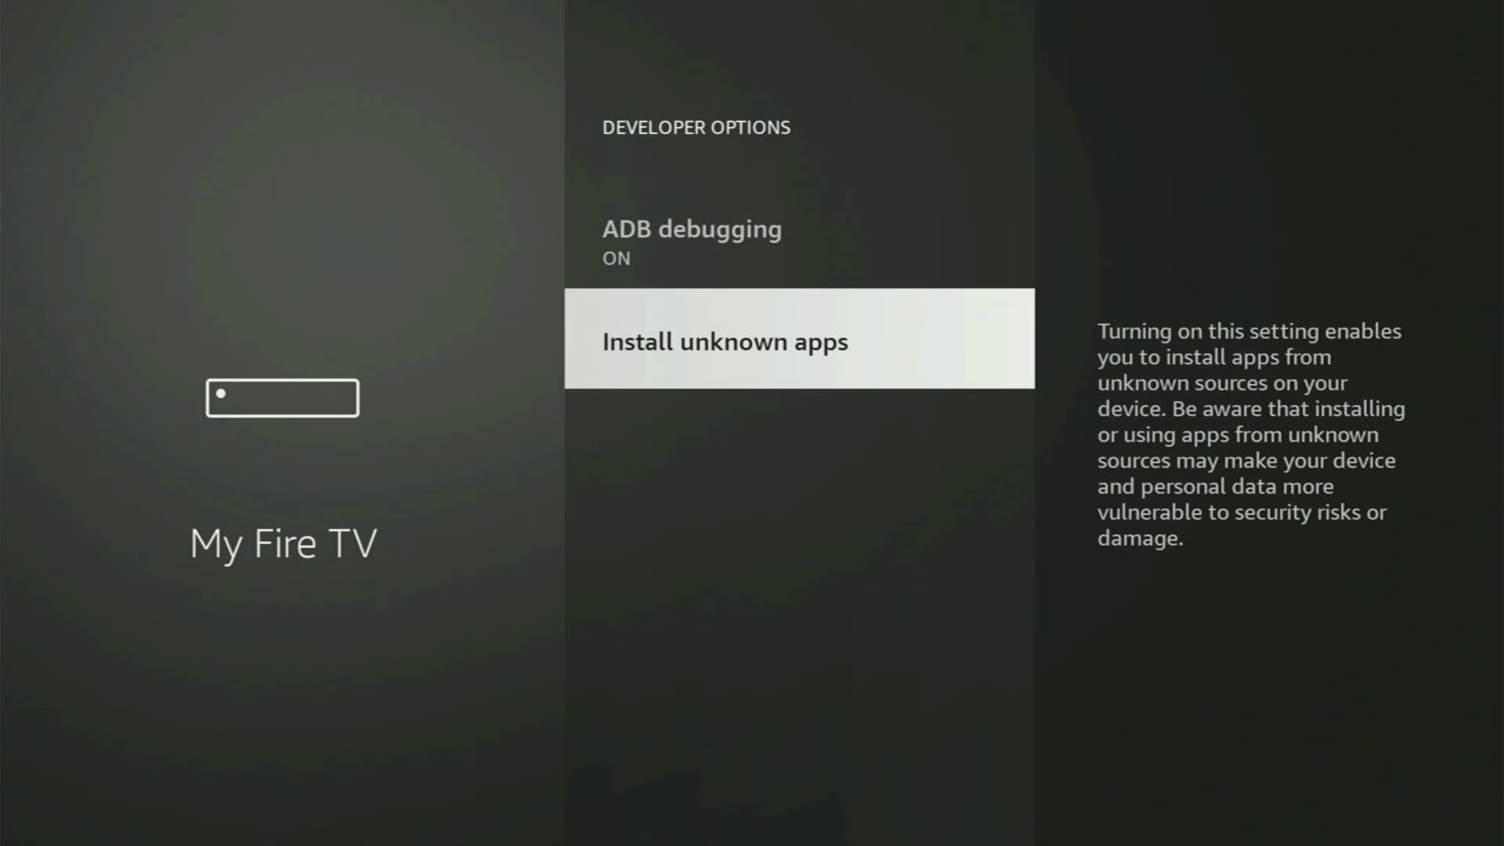
key(Return)
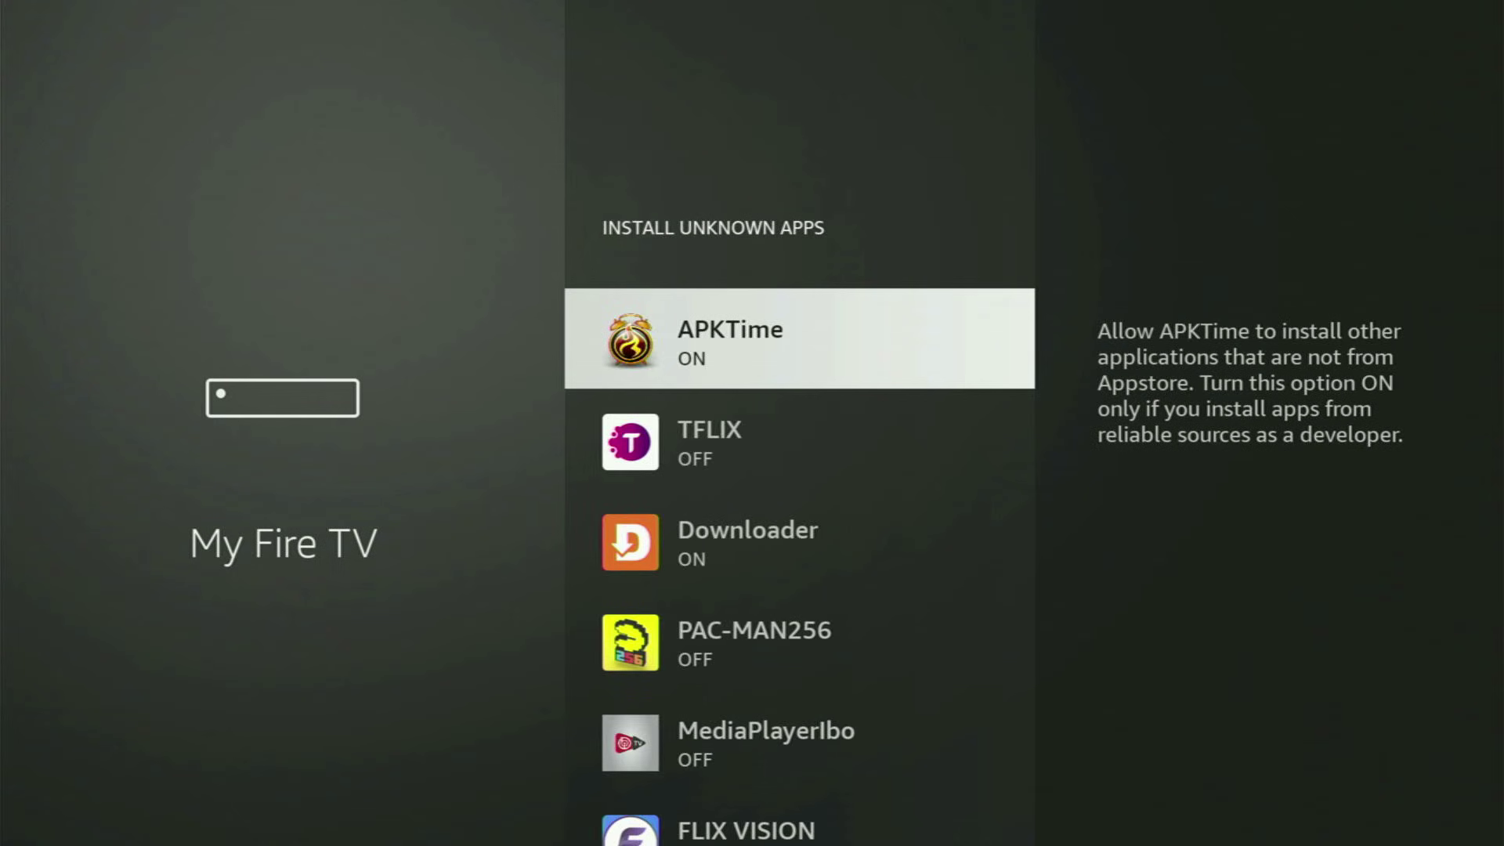
Check Downloader's install permission and review the other apps' permissions down the list
key(Down)
key(Down)
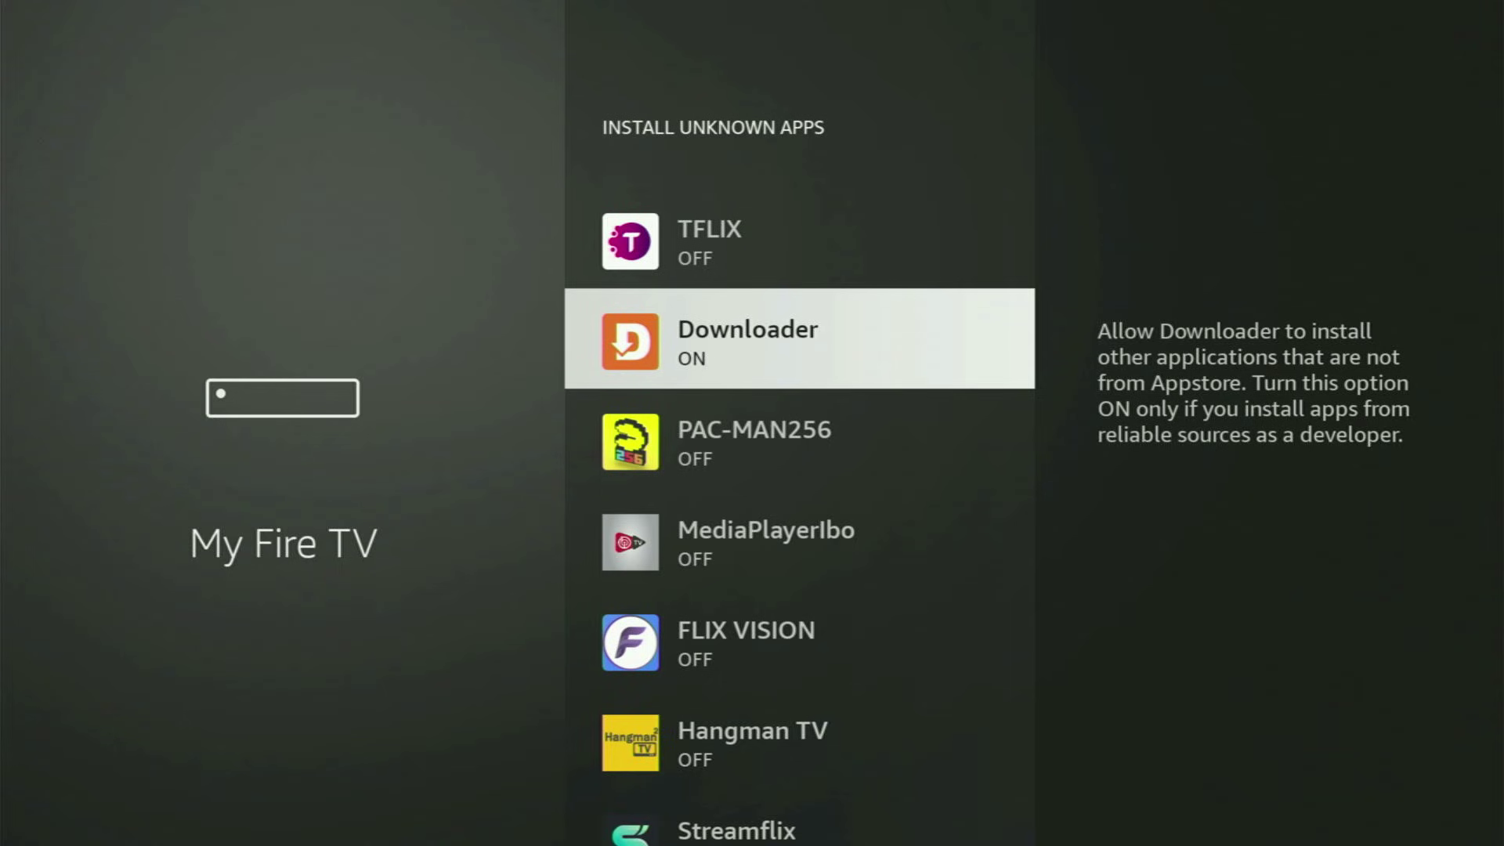
key(Down)
key(Down)
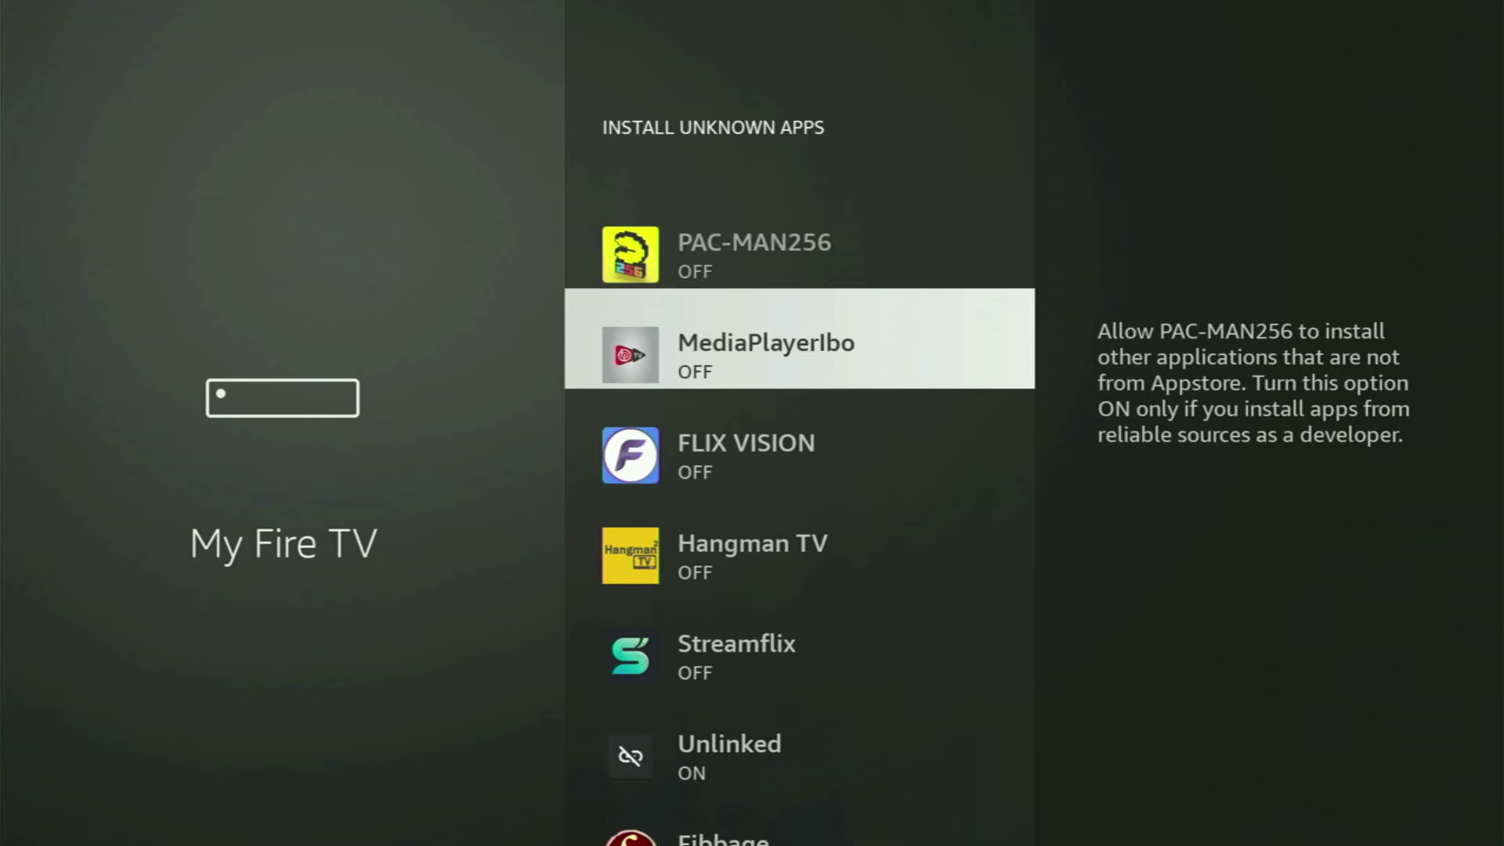
key(Down)
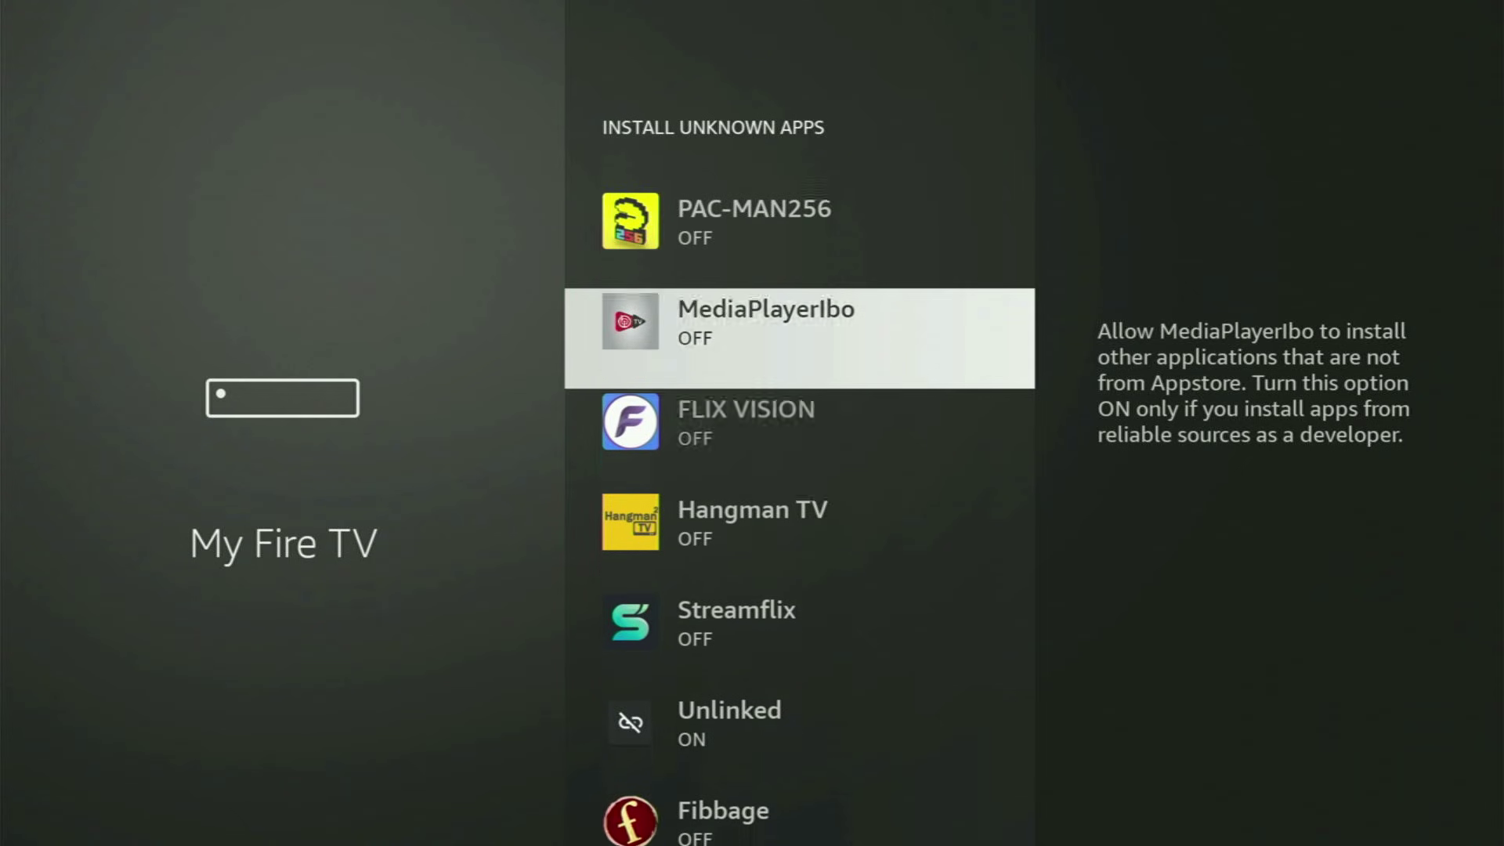
key(Down)
key(Down)
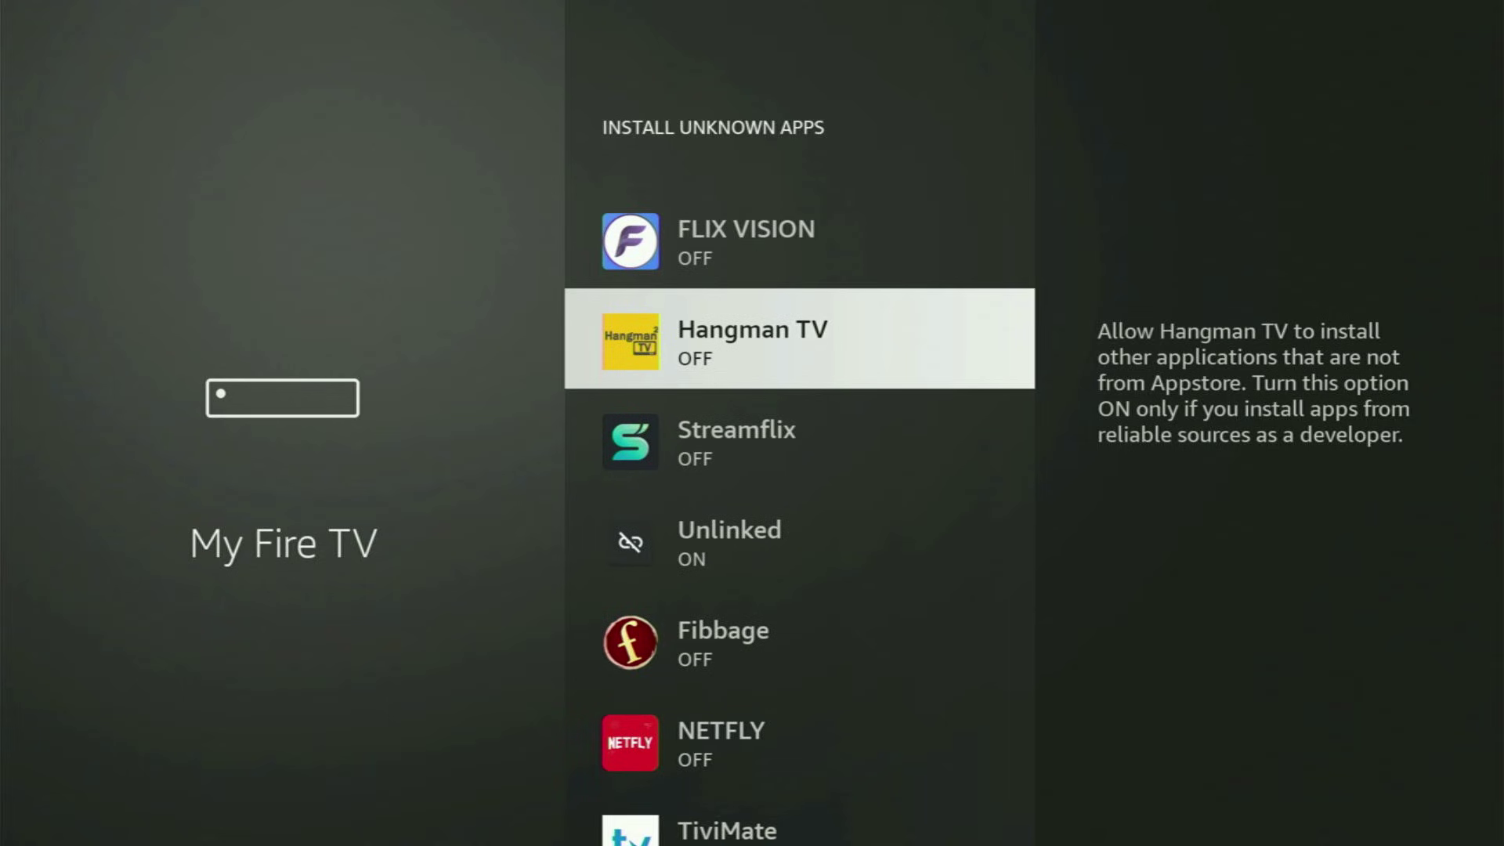
key(Down)
key(Down)
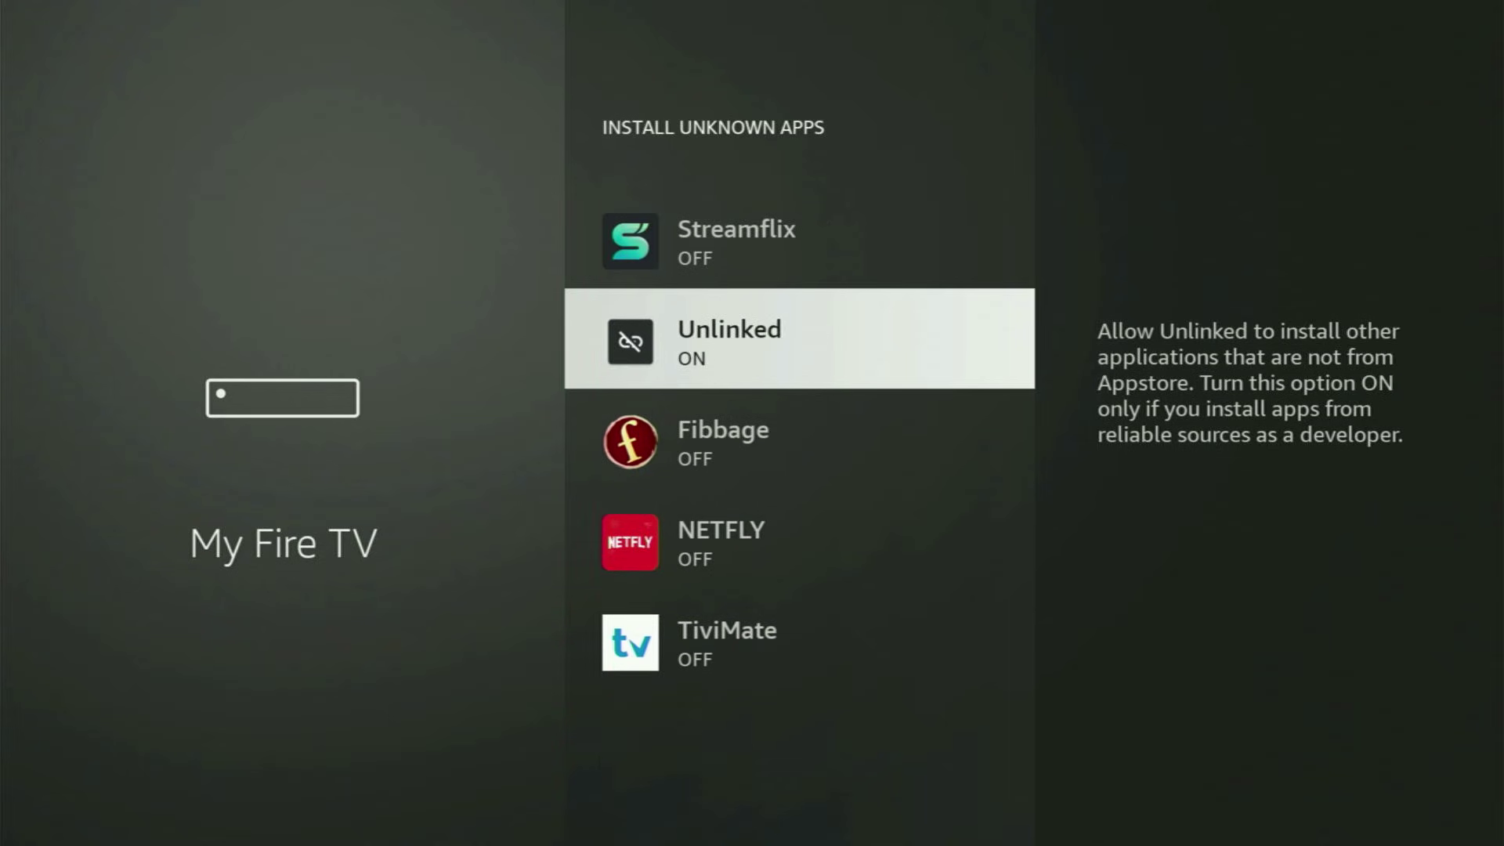
key(Down)
key(Down)
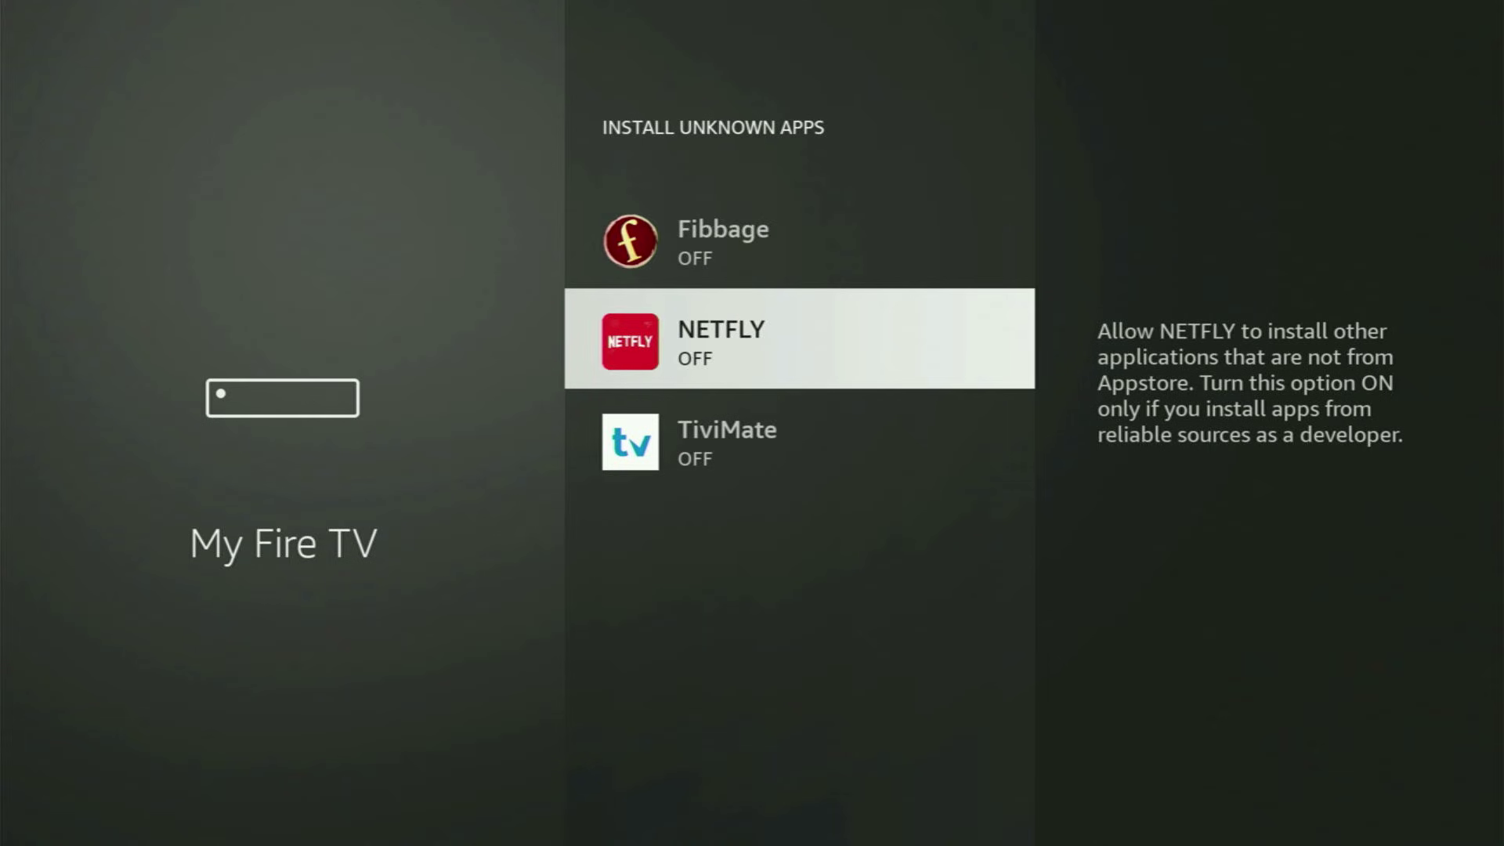
key(Up)
key(Up)
key(Up)
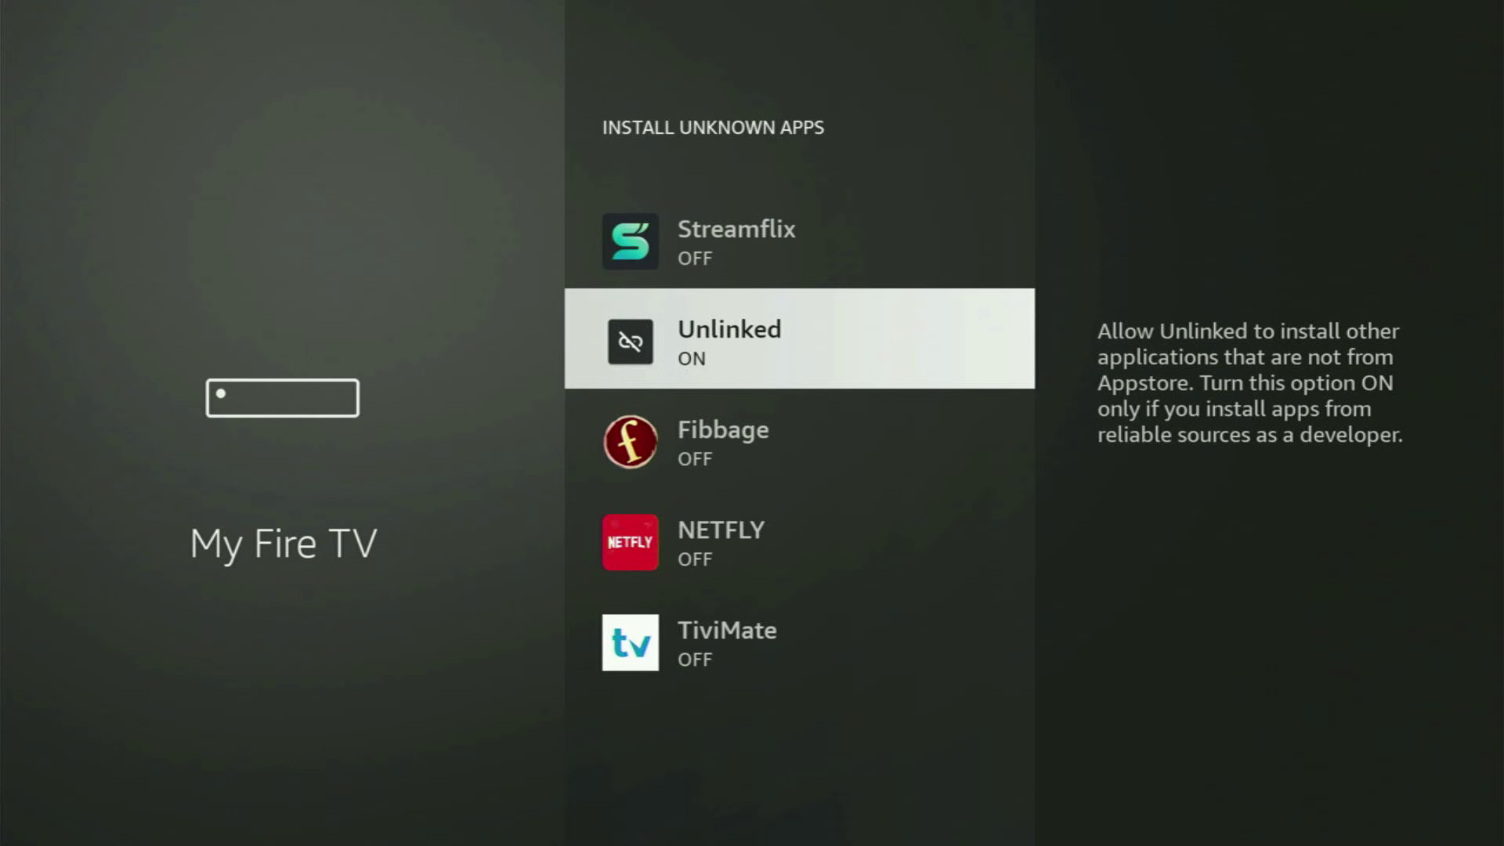
key(Up)
key(Up)
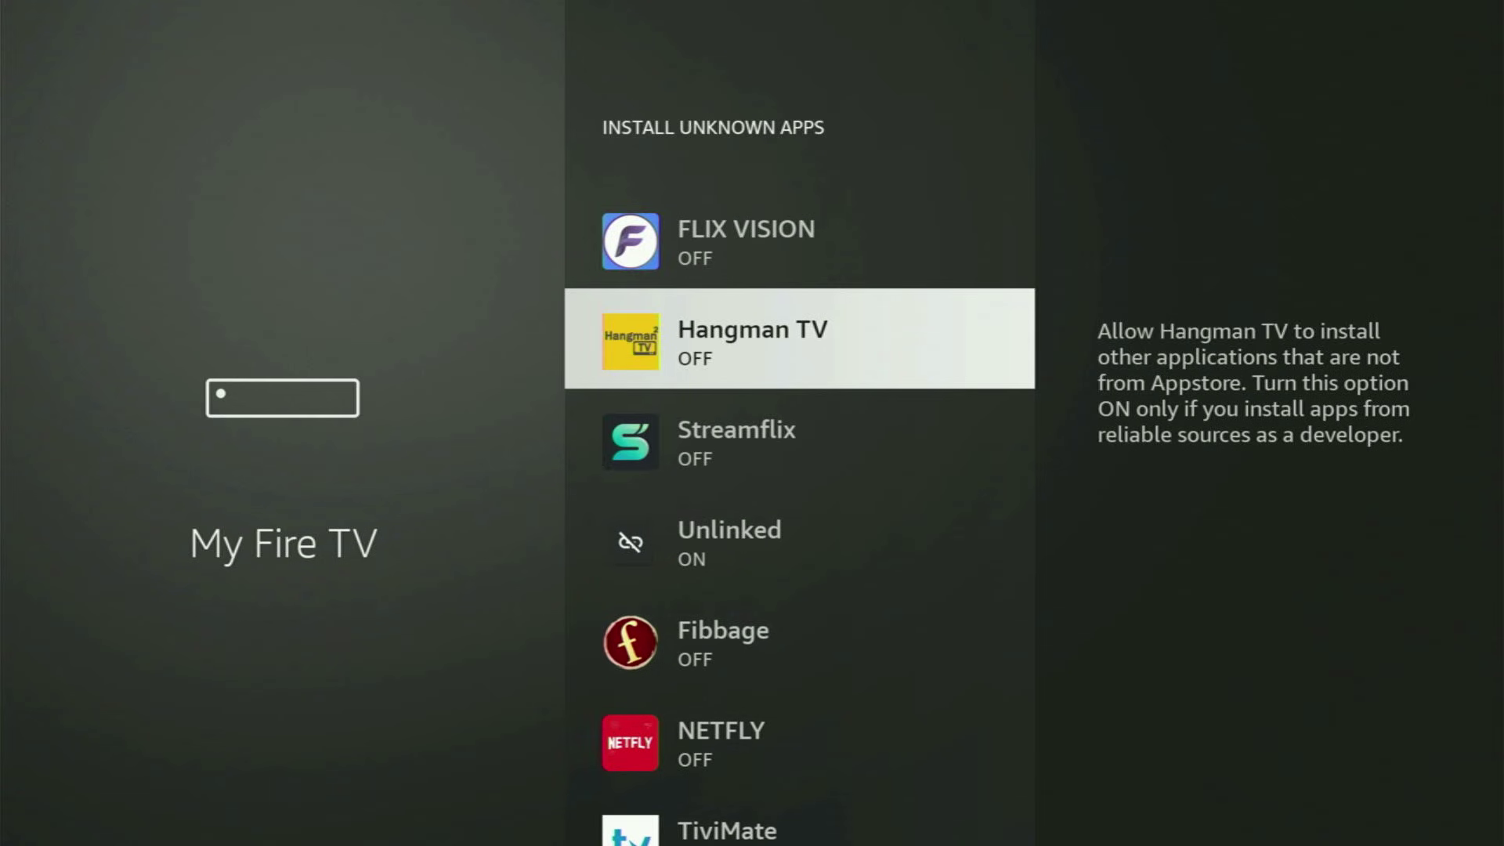
Return to the home screen and open Your Apps & Channels
key(Home)
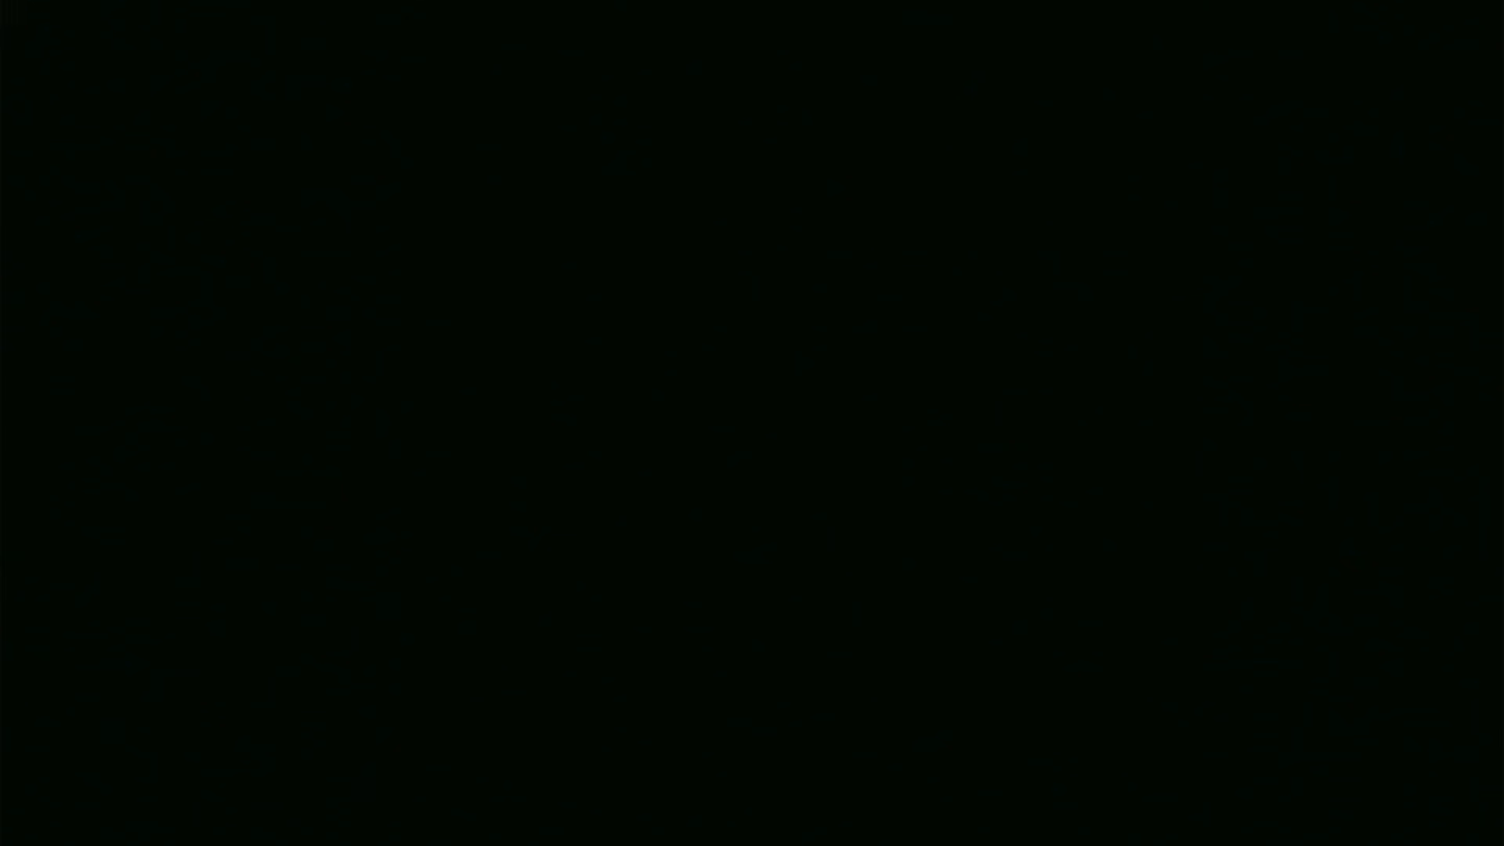
key(Right)
key(Right)
key(Right)
key(Right)
key(Right)
key(Right)
key(Right)
key(Right)
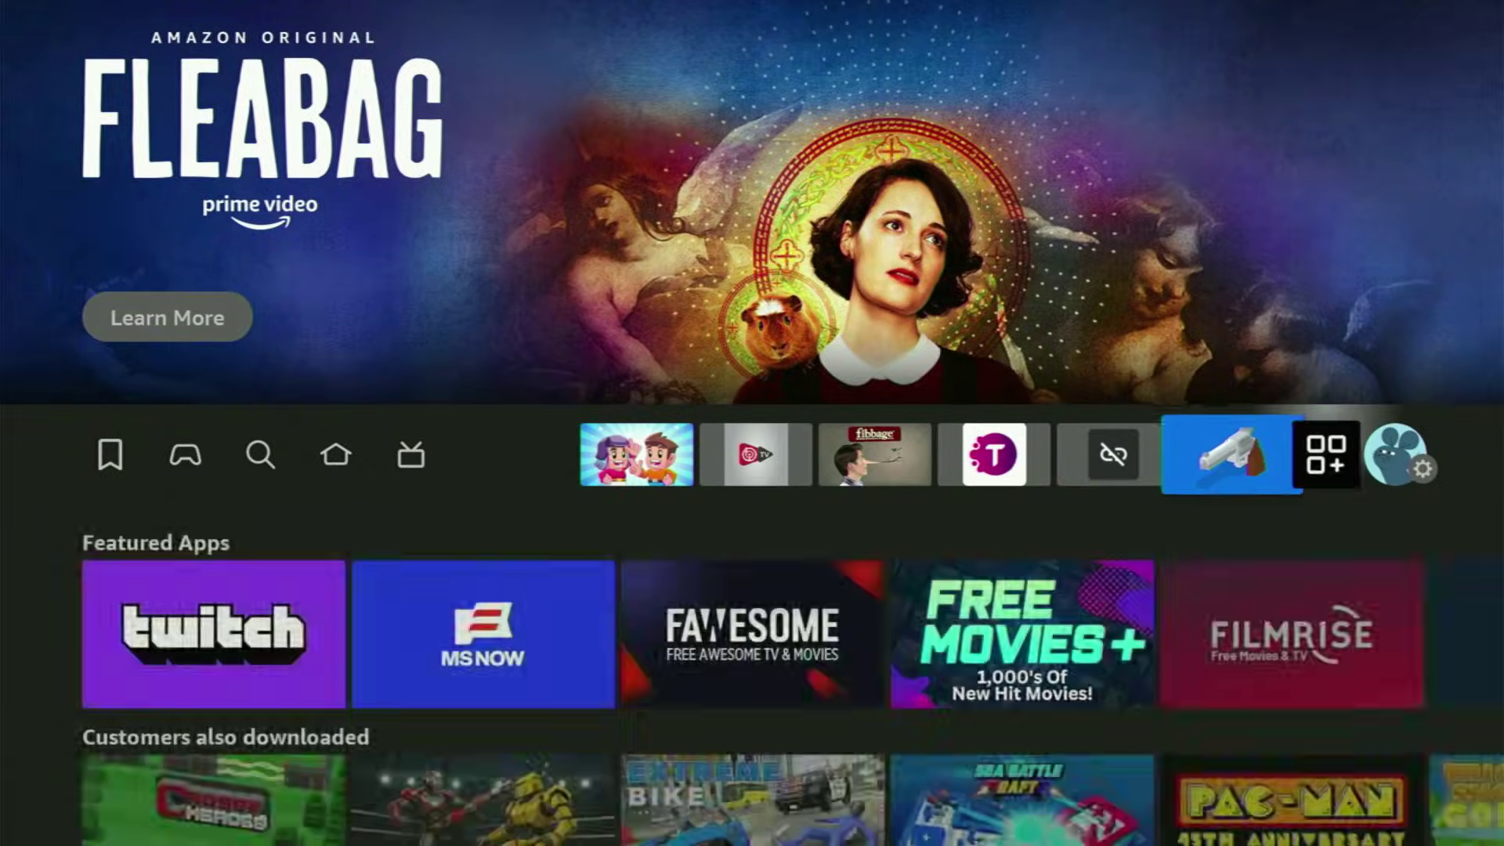
key(Return)
Move across the app grid past Downloader and Kodi and launch NordVPN
key(Down)
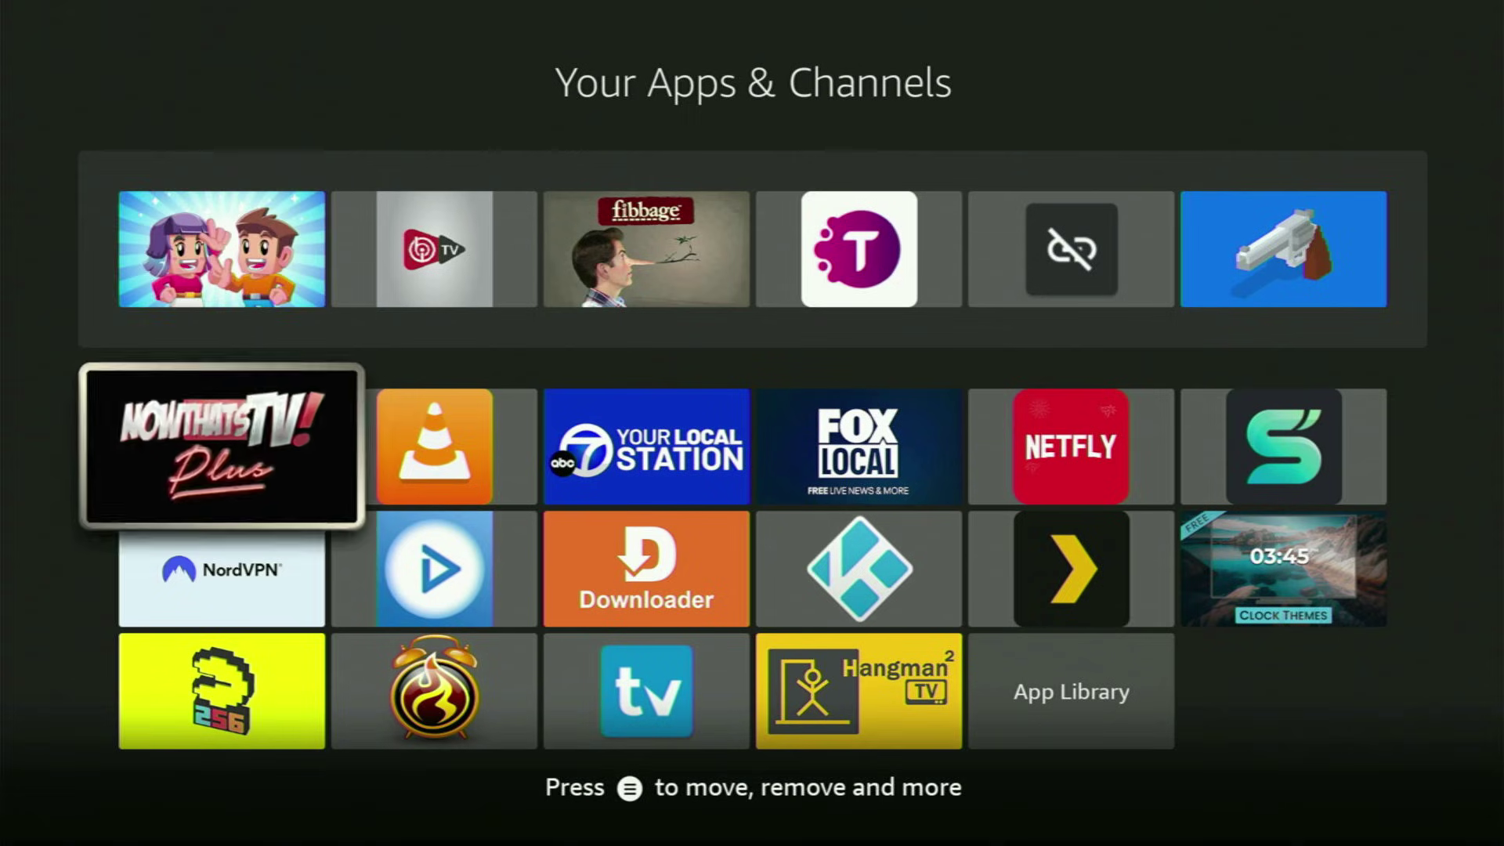
key(Down)
key(Right)
key(Right)
key(Right)
key(Left)
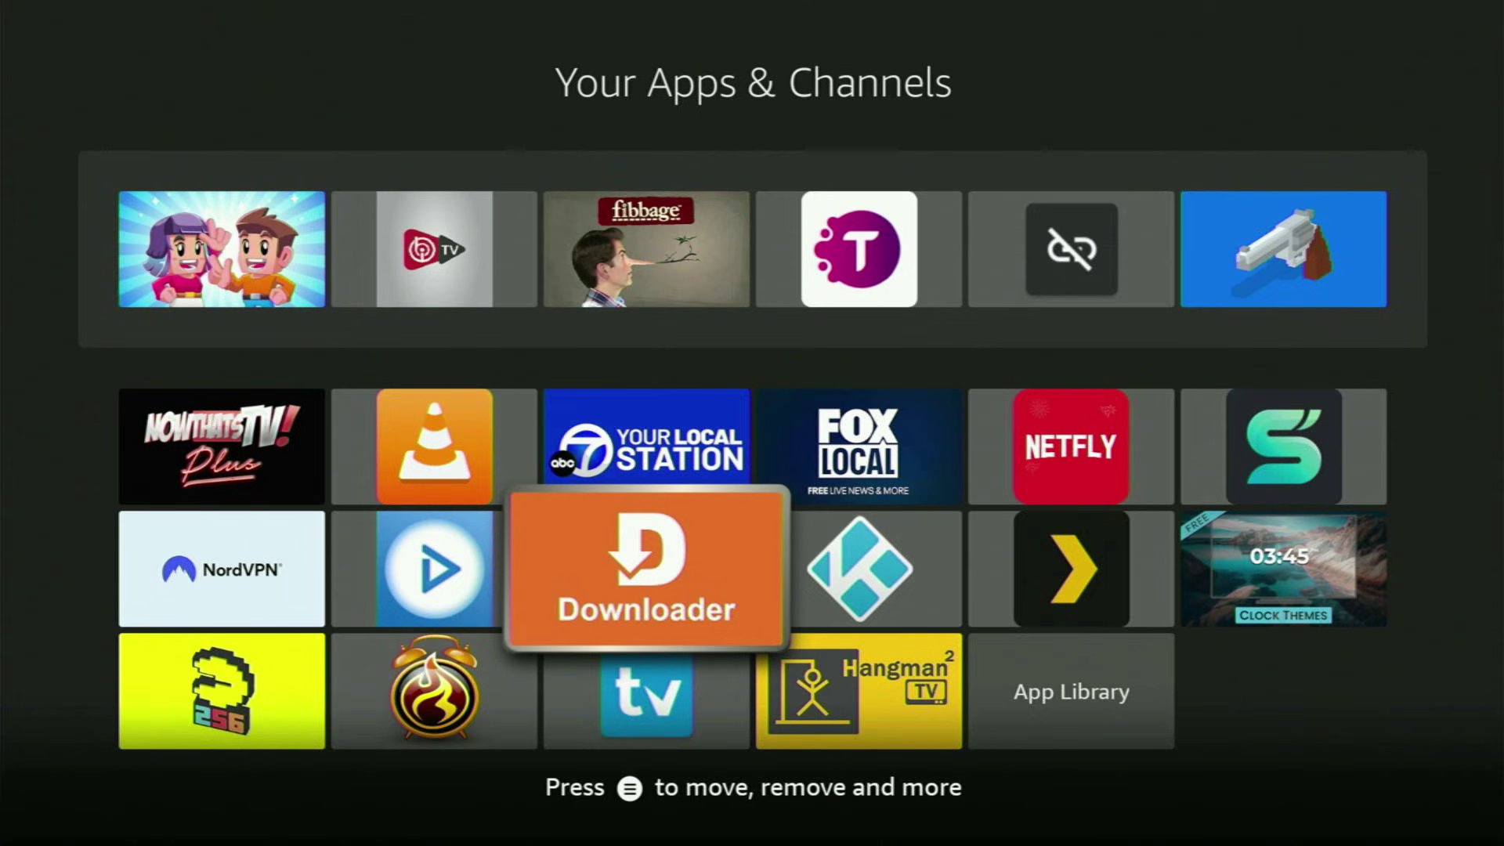
key(Right)
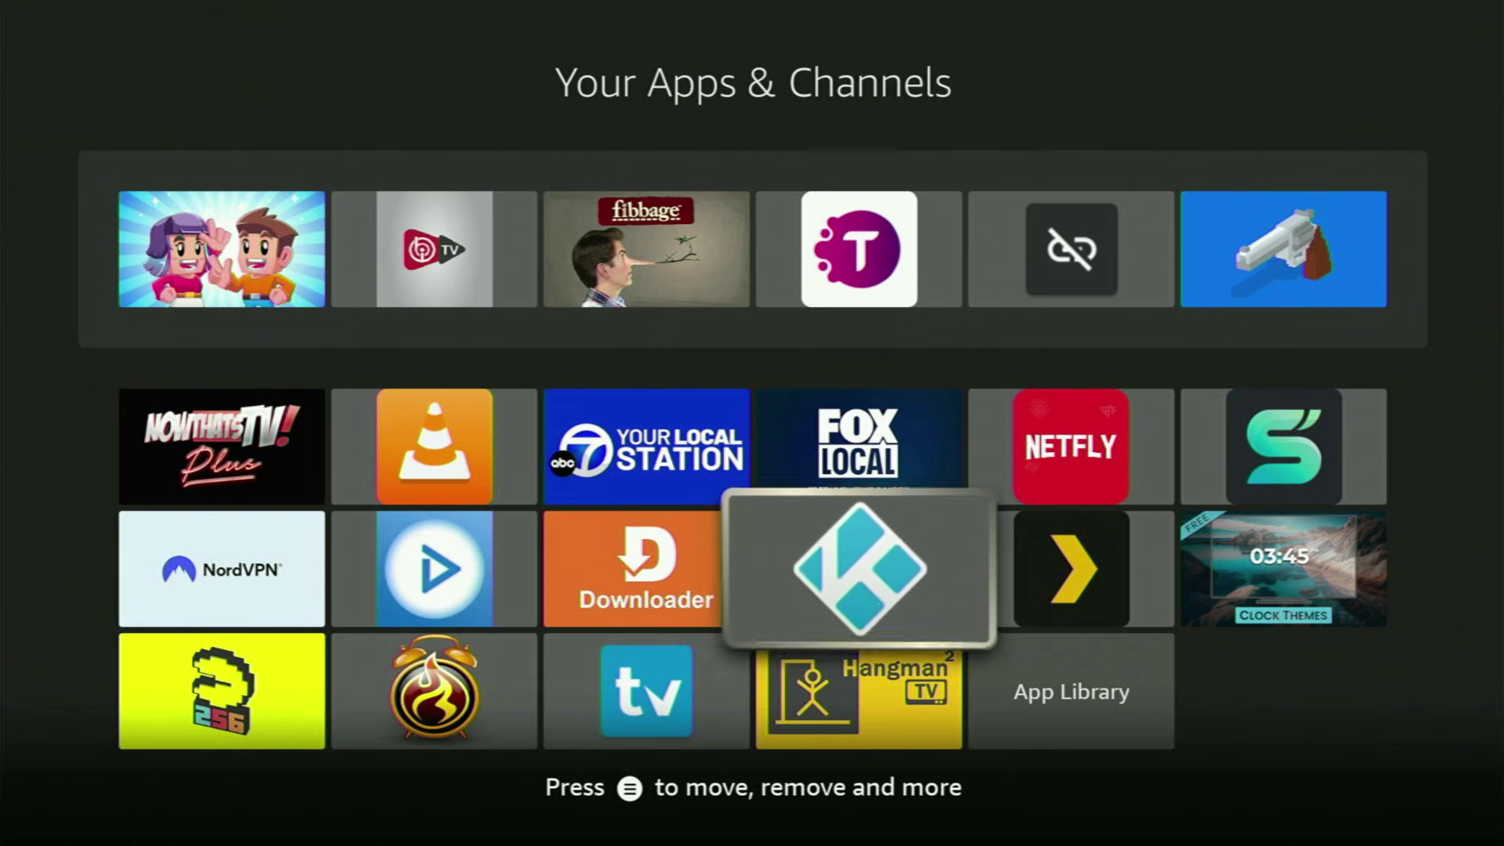
key(Left)
key(Left)
key(Left)
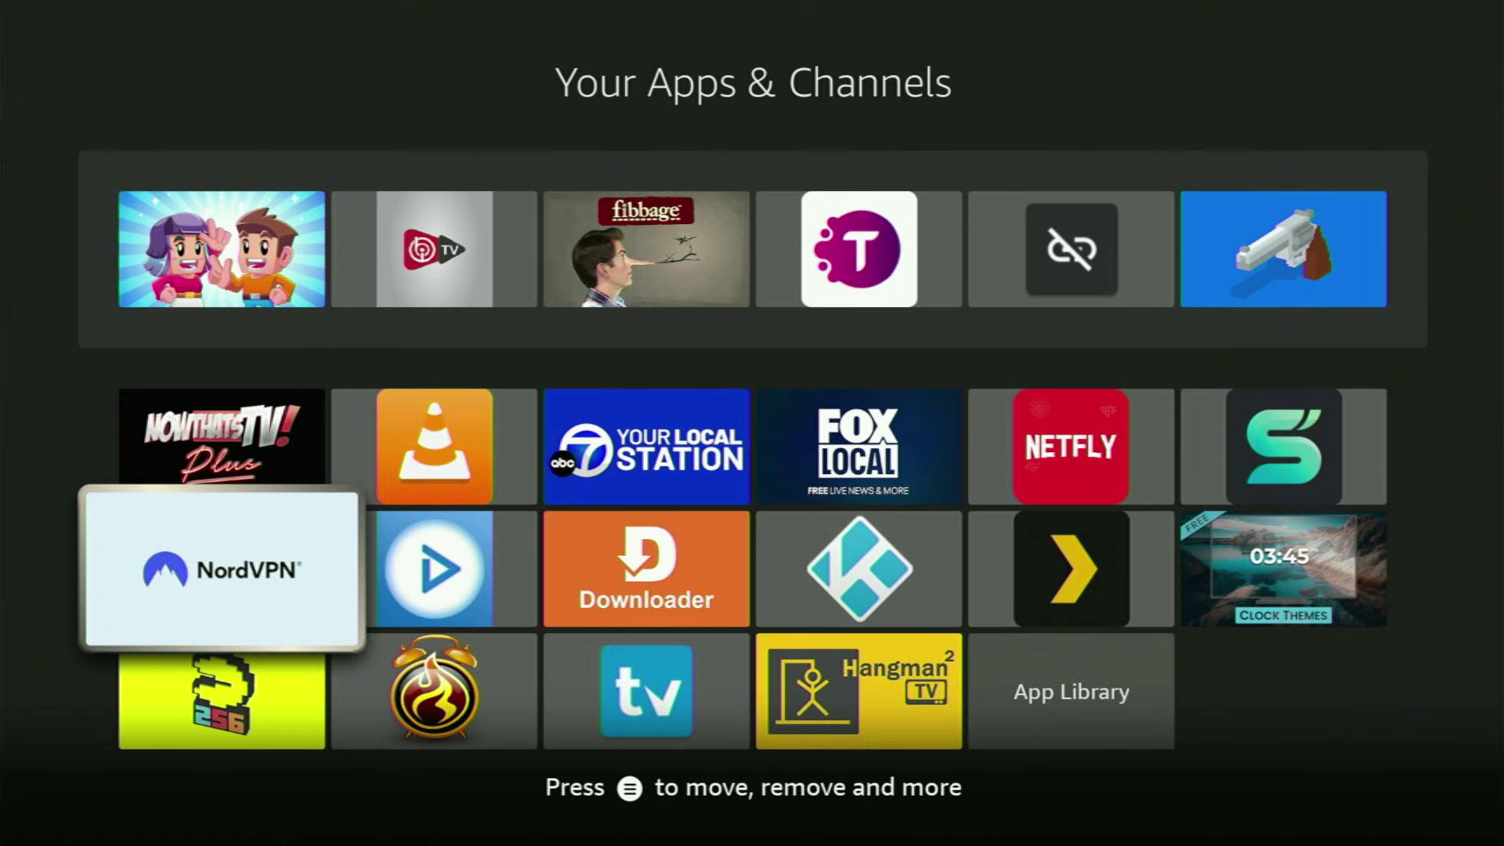
key(Return)
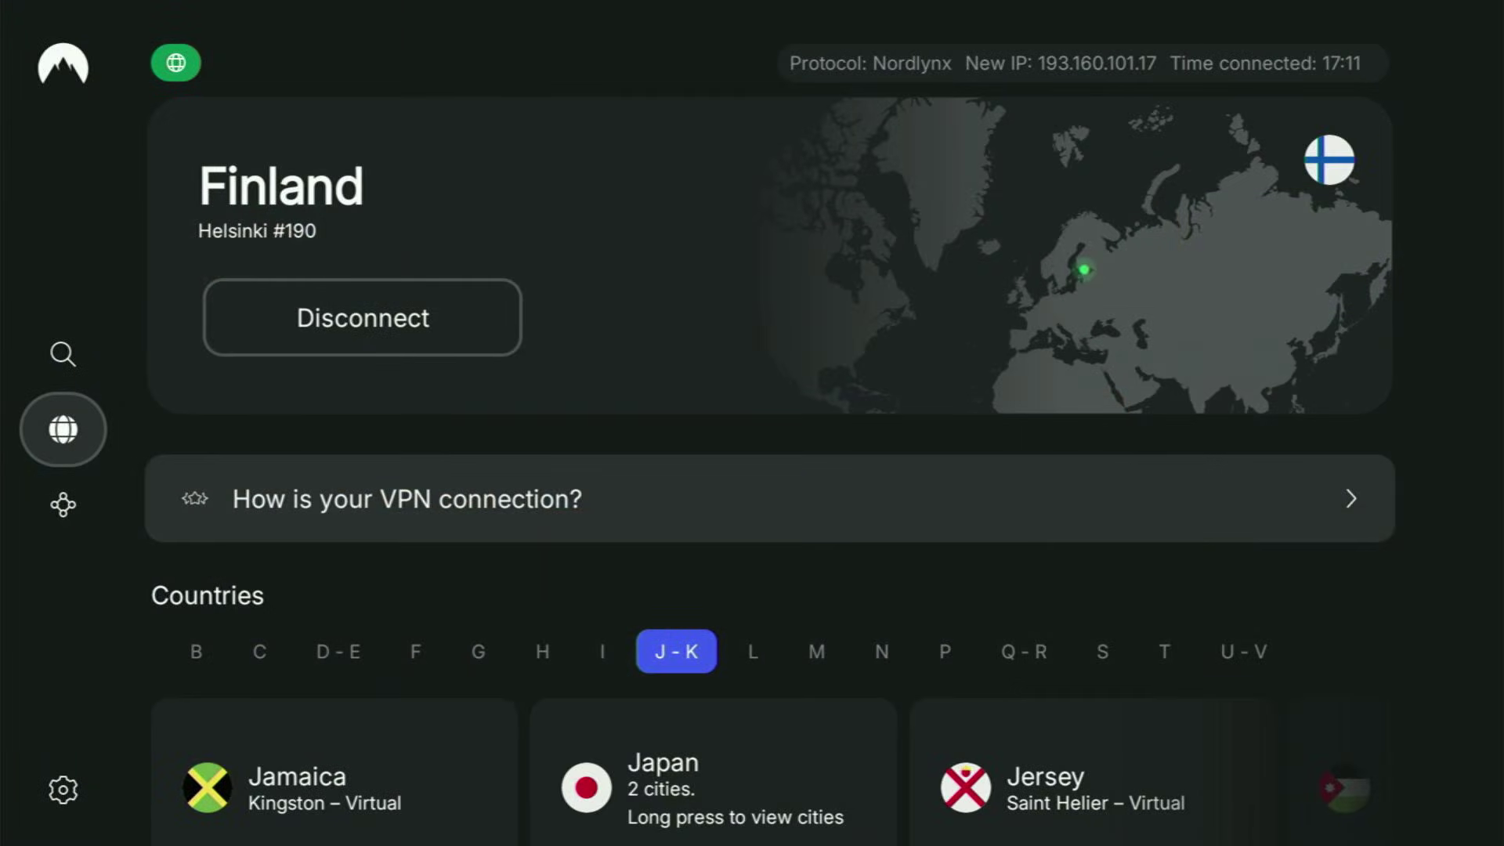
Browse the L countries from Laos toward Luxembourg
key(Down)
key(Up)
key(Right)
key(Down)
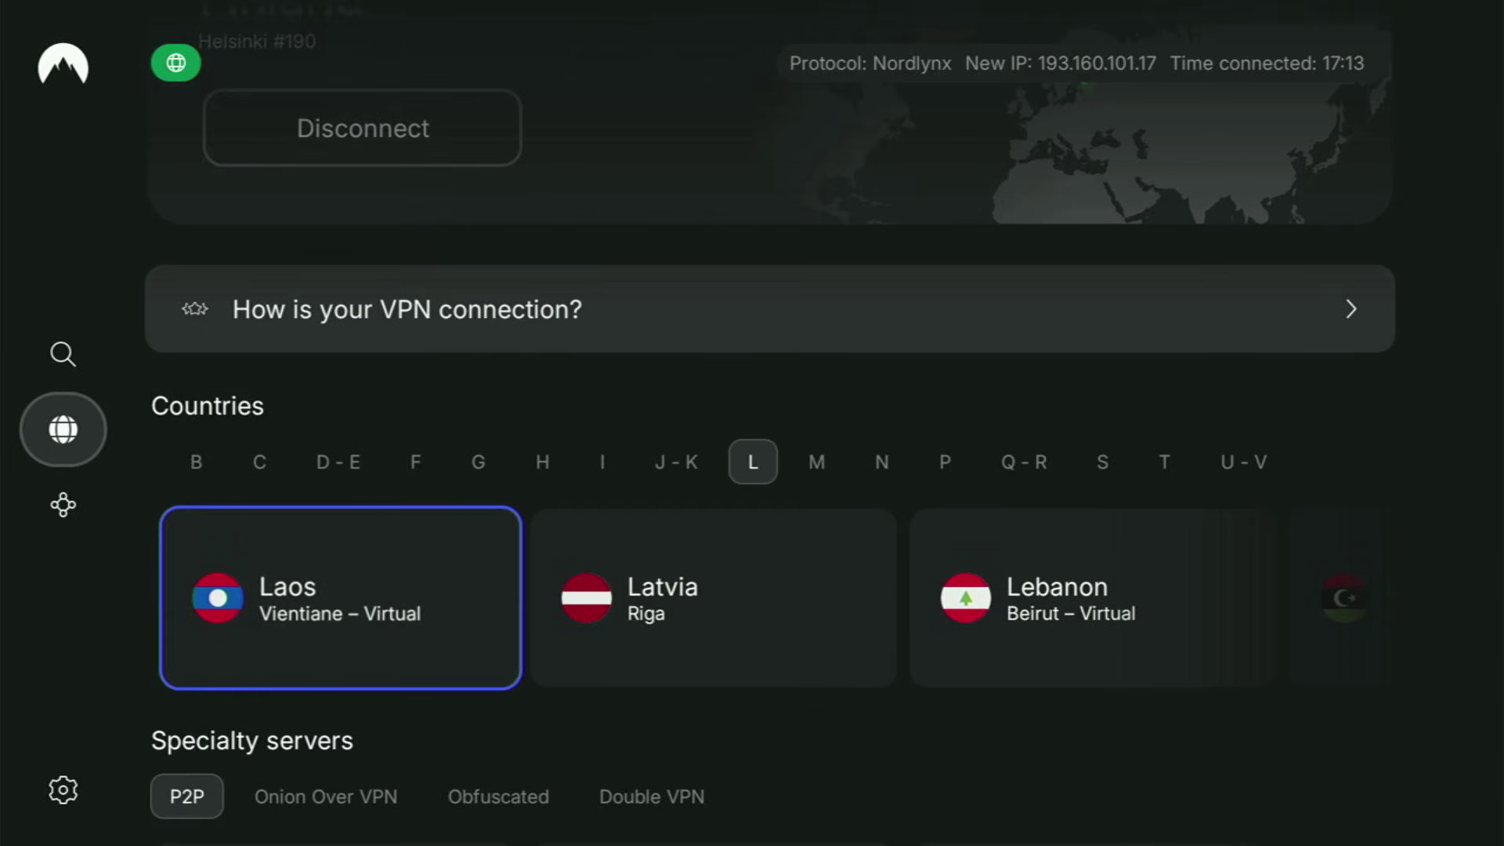
key(Right)
key(Right)
key(Right)
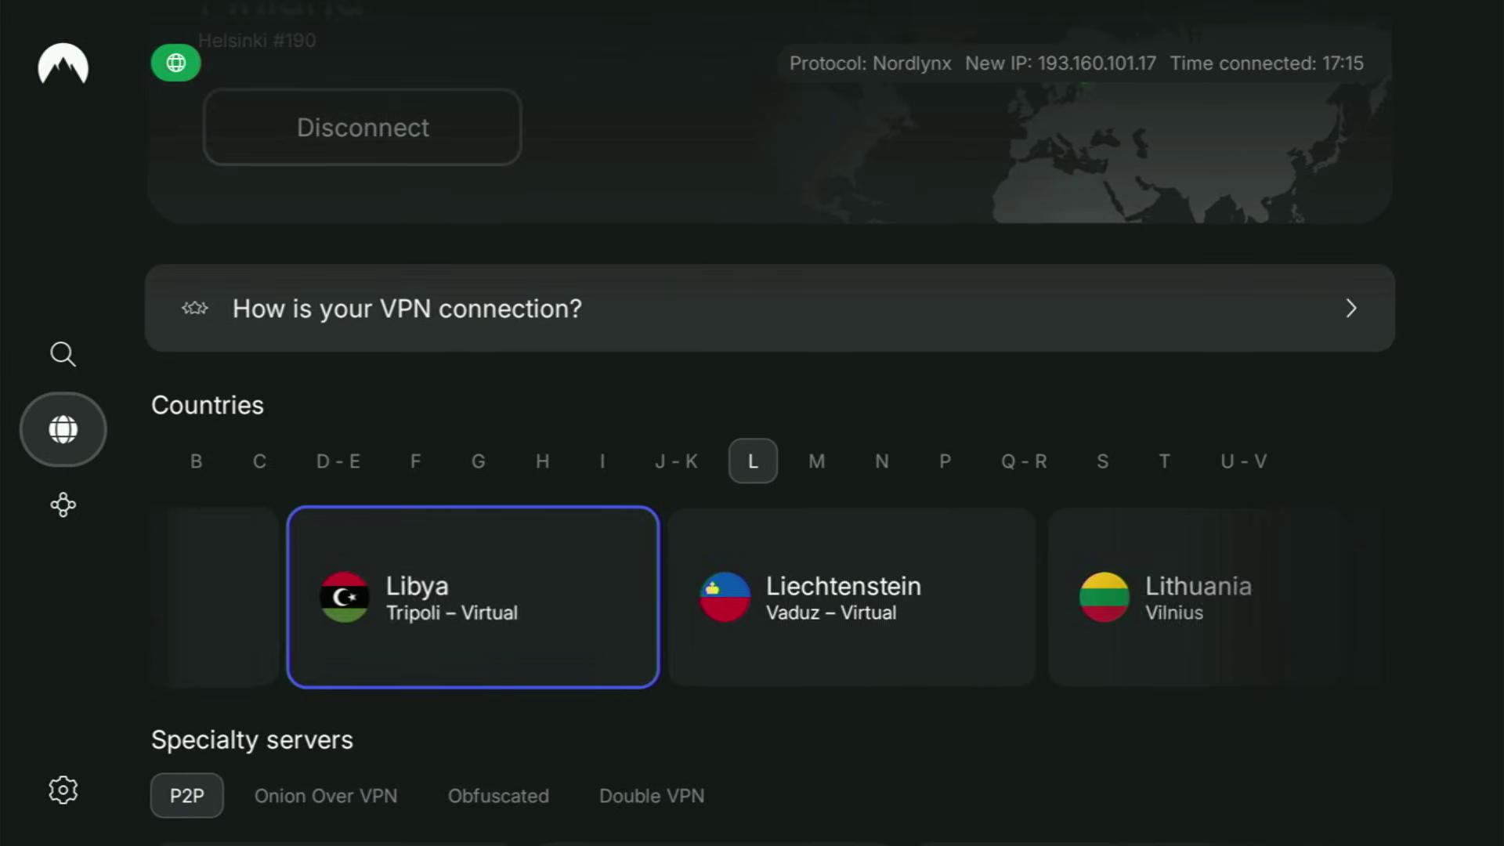
key(Right)
key(Right)
key(Right)
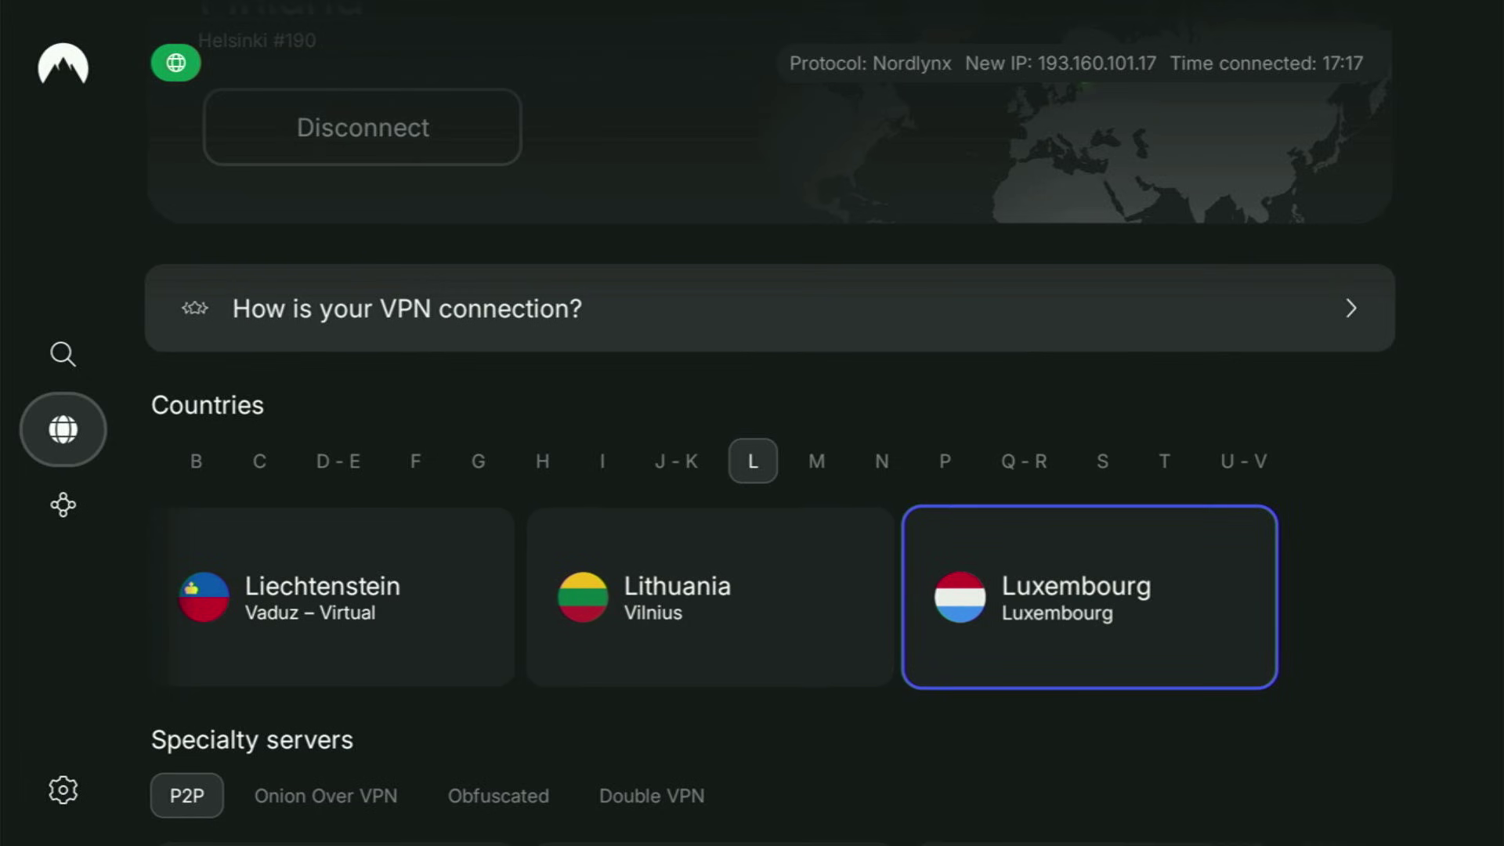
Browse the M countries through to Monaco
key(Up)
key(Right)
key(Down)
key(Right)
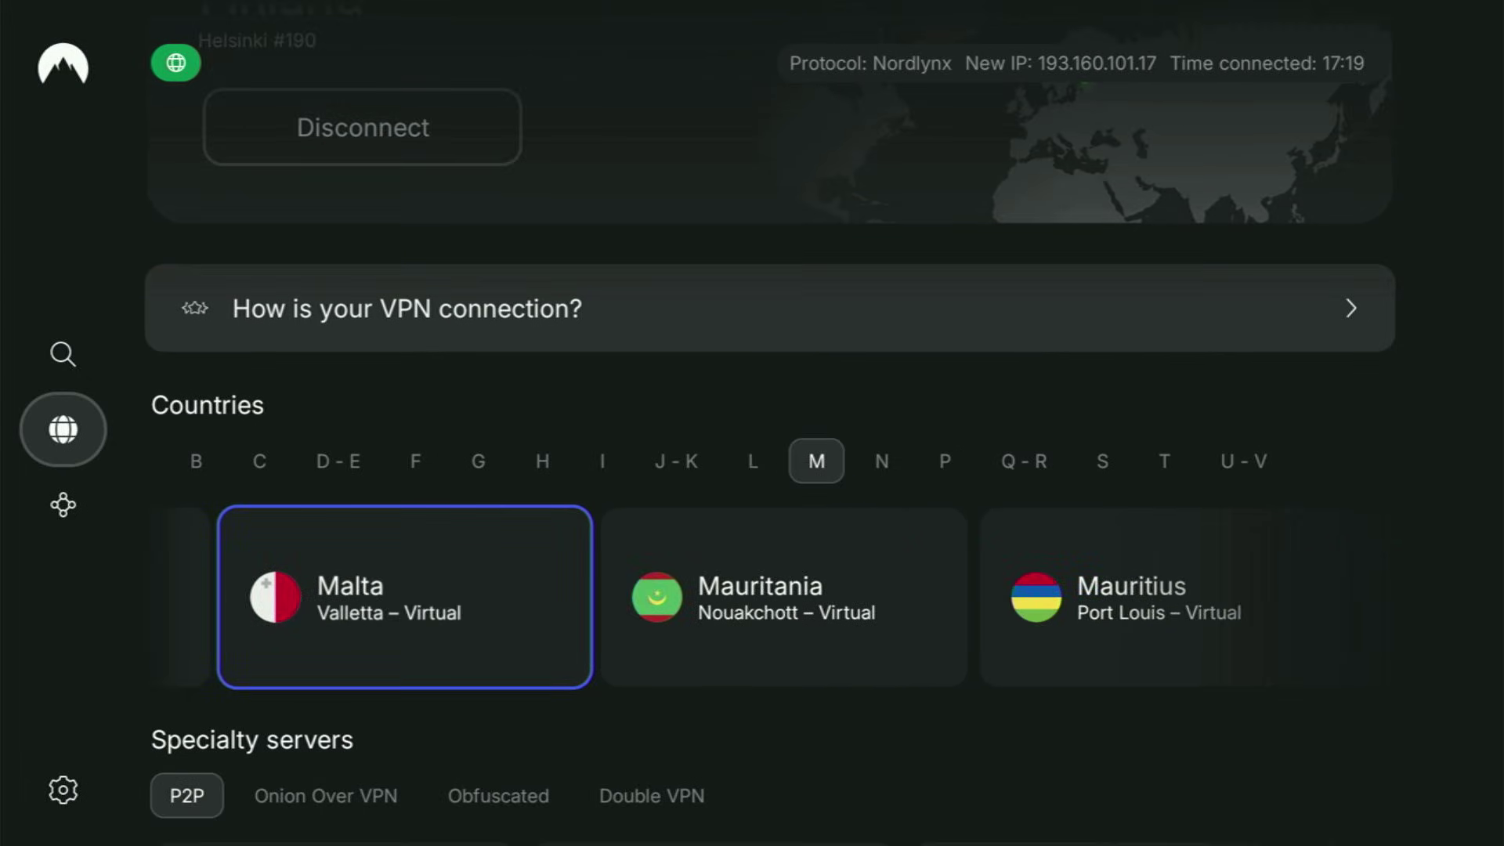
key(Right)
key(Right)
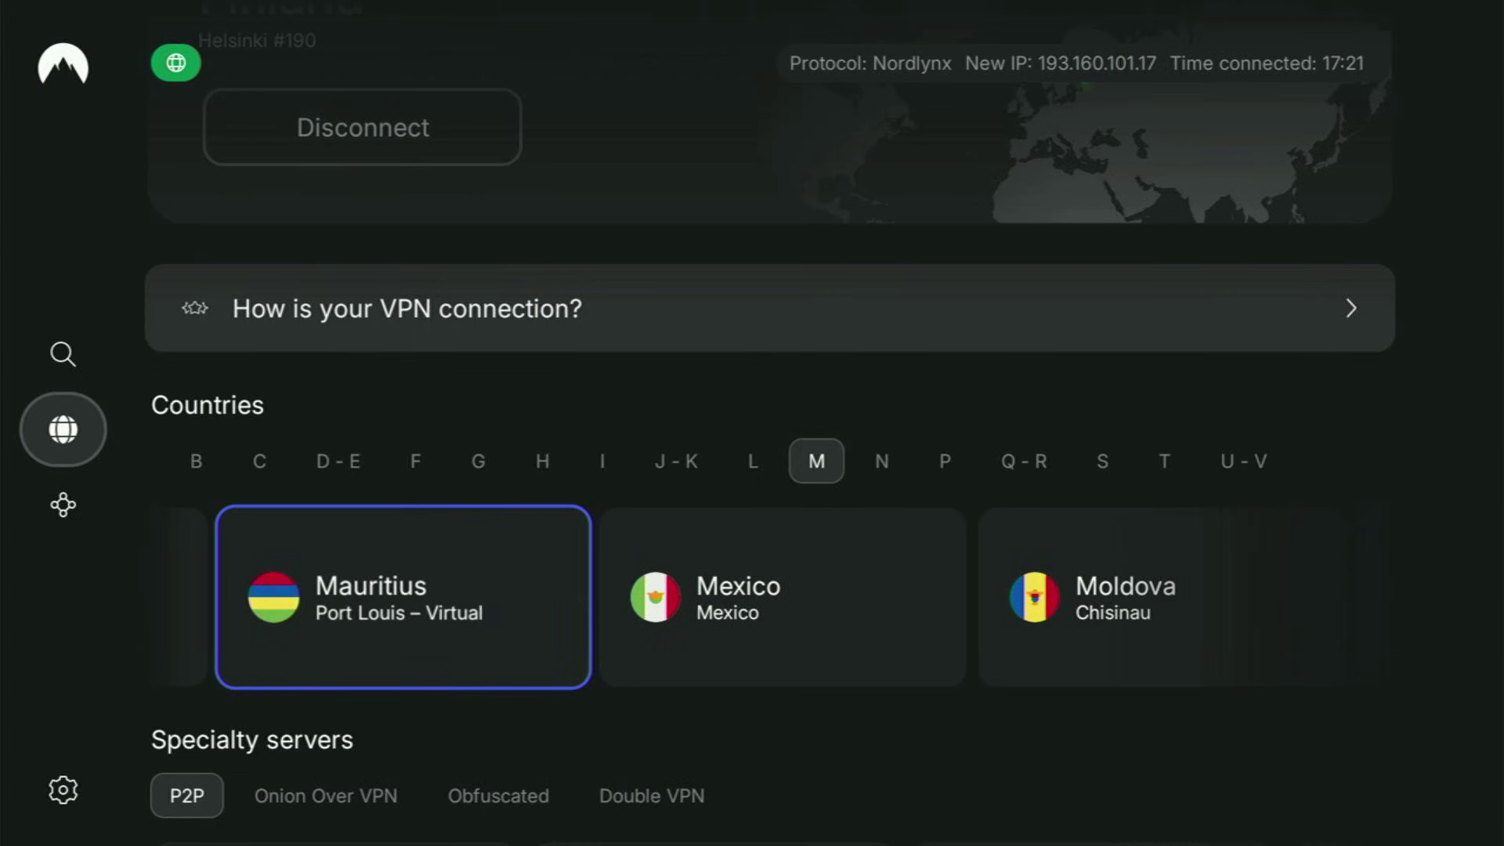
key(Right)
Browse the N countries to North Macedonia, then P countries from Panama to Puerto Rico and Portugal
key(Right)
key(Right)
key(Up)
key(Right)
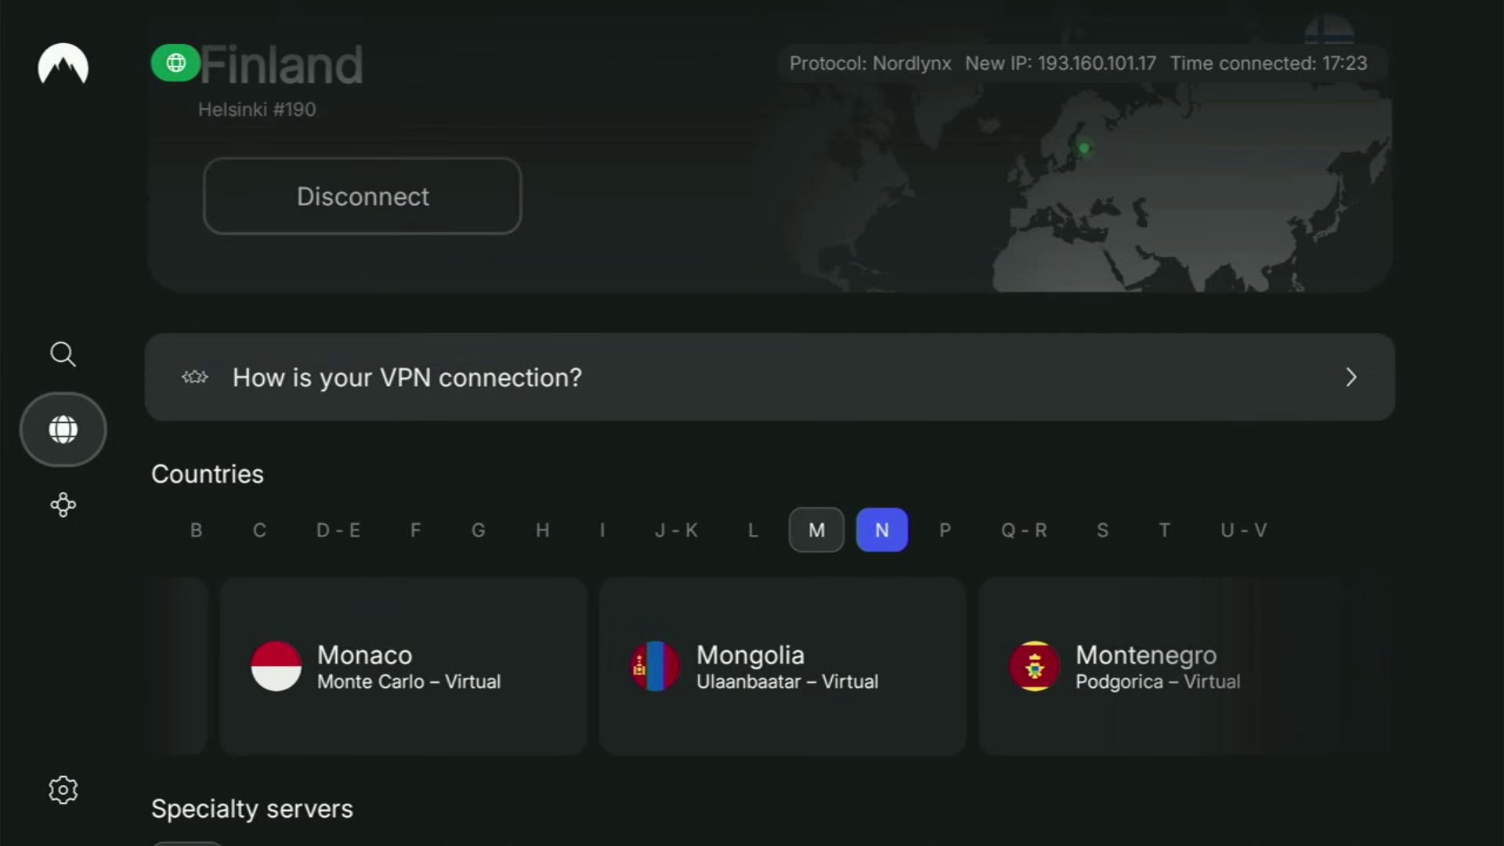
key(Down)
key(Right)
key(Right)
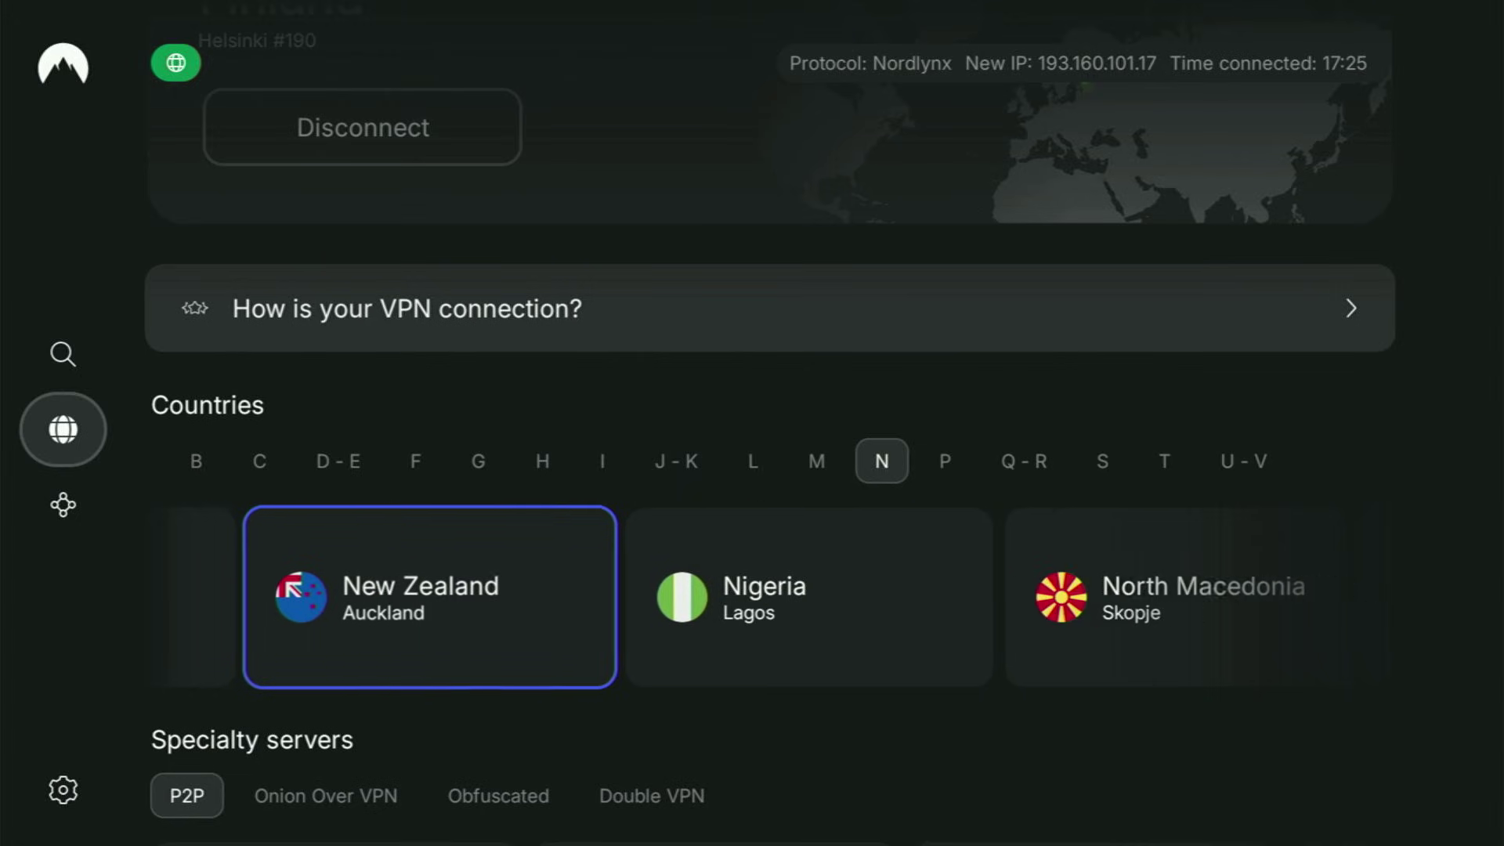
key(Right)
key(Right)
key(Right)
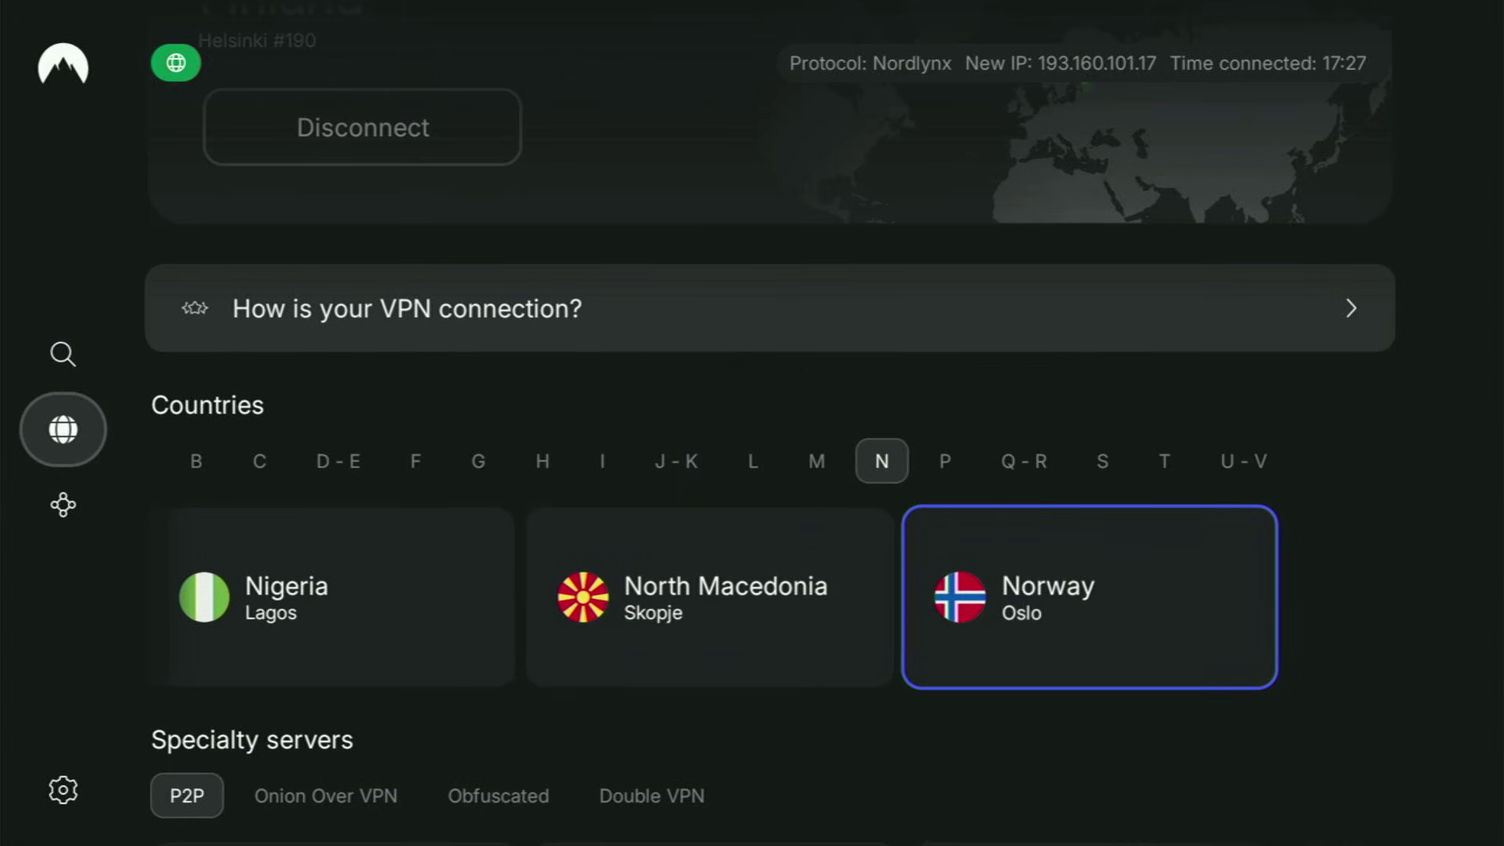
key(Up)
key(Right)
key(Down)
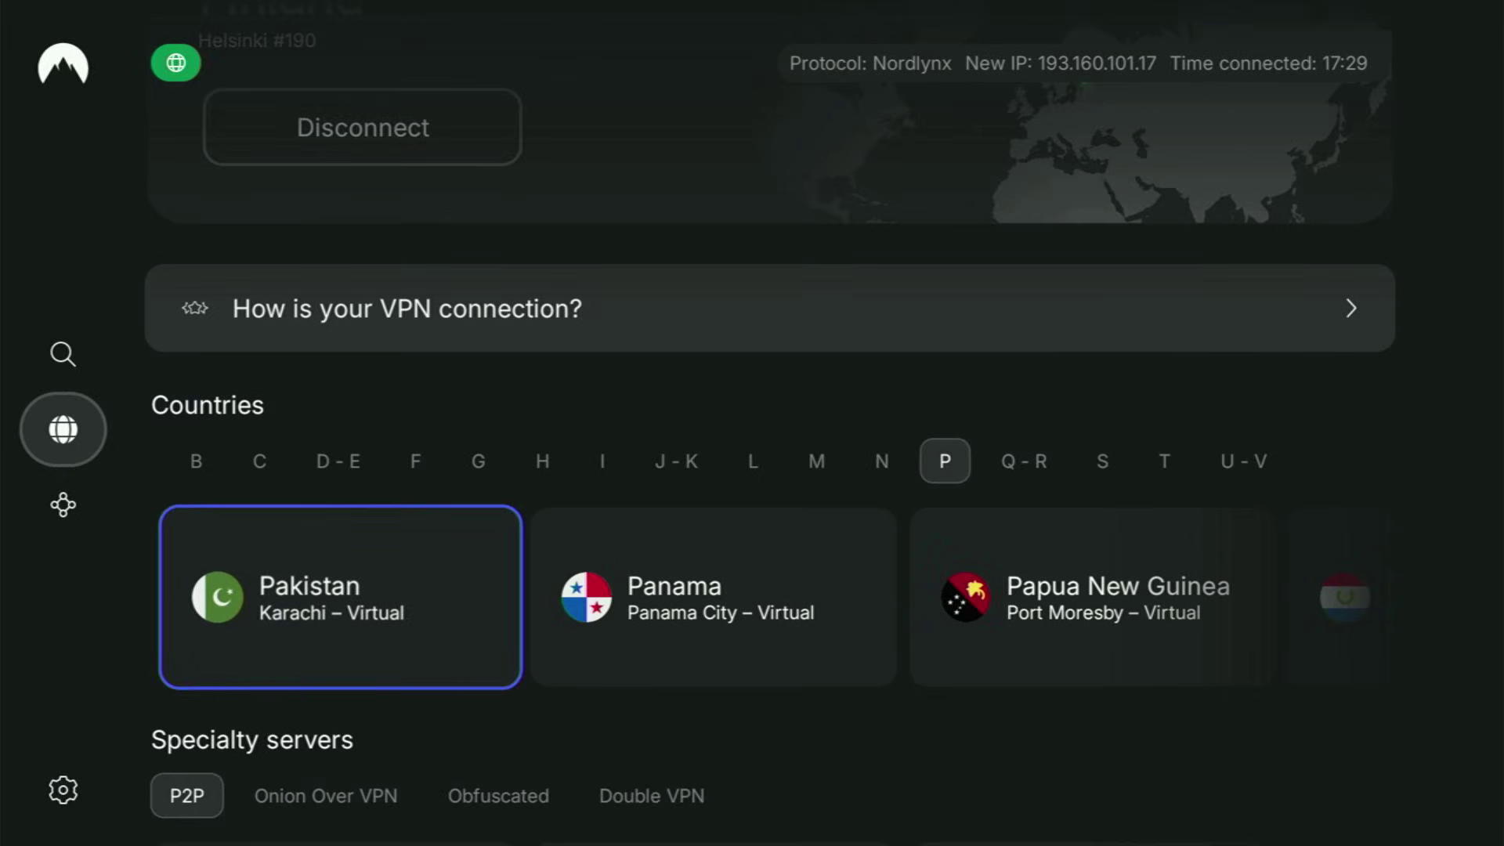
key(Right)
key(Right)
key(Right)
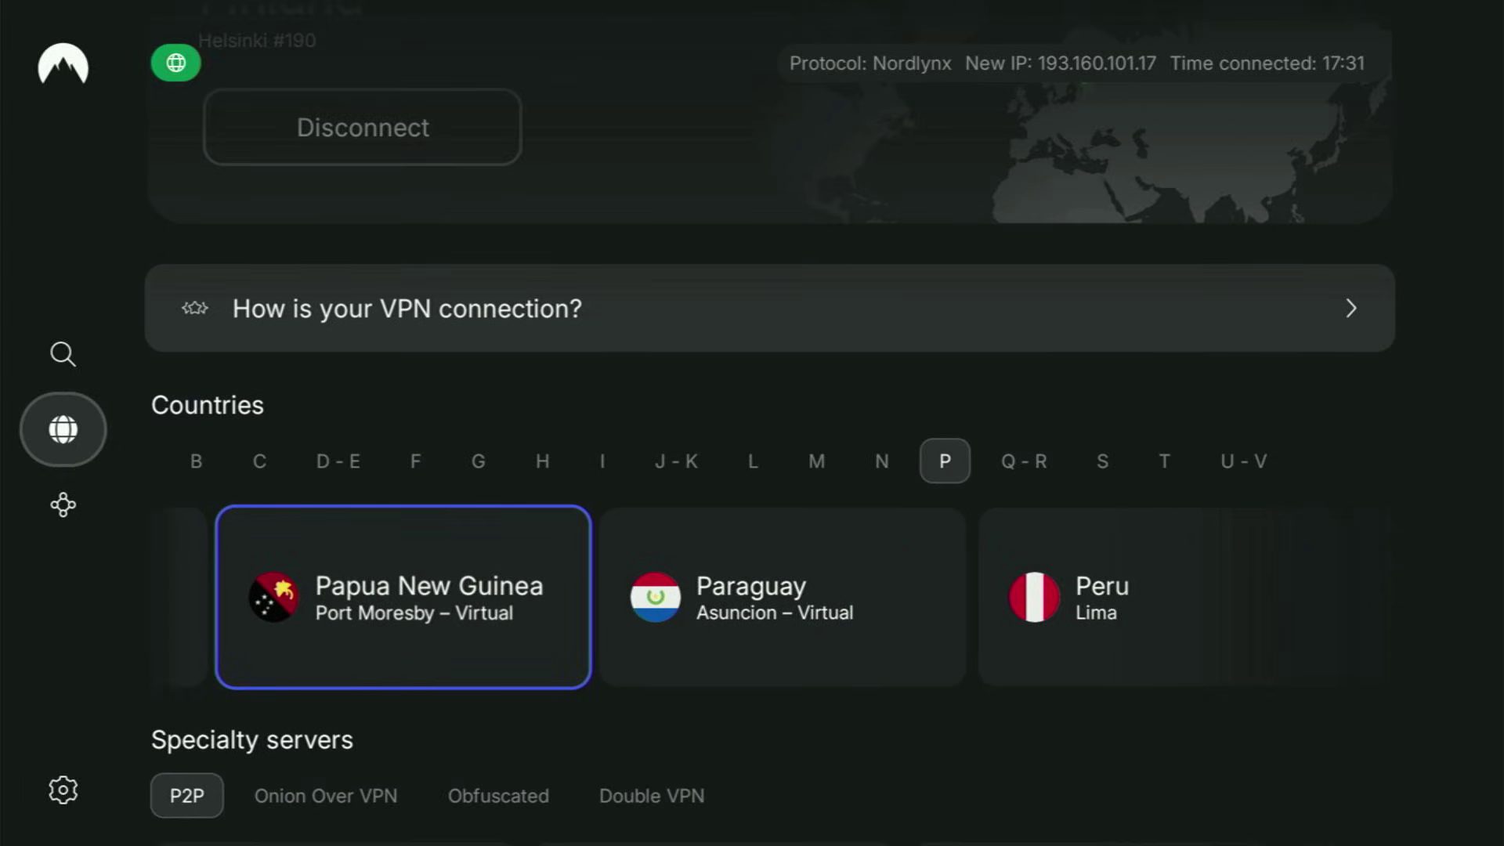
key(Right)
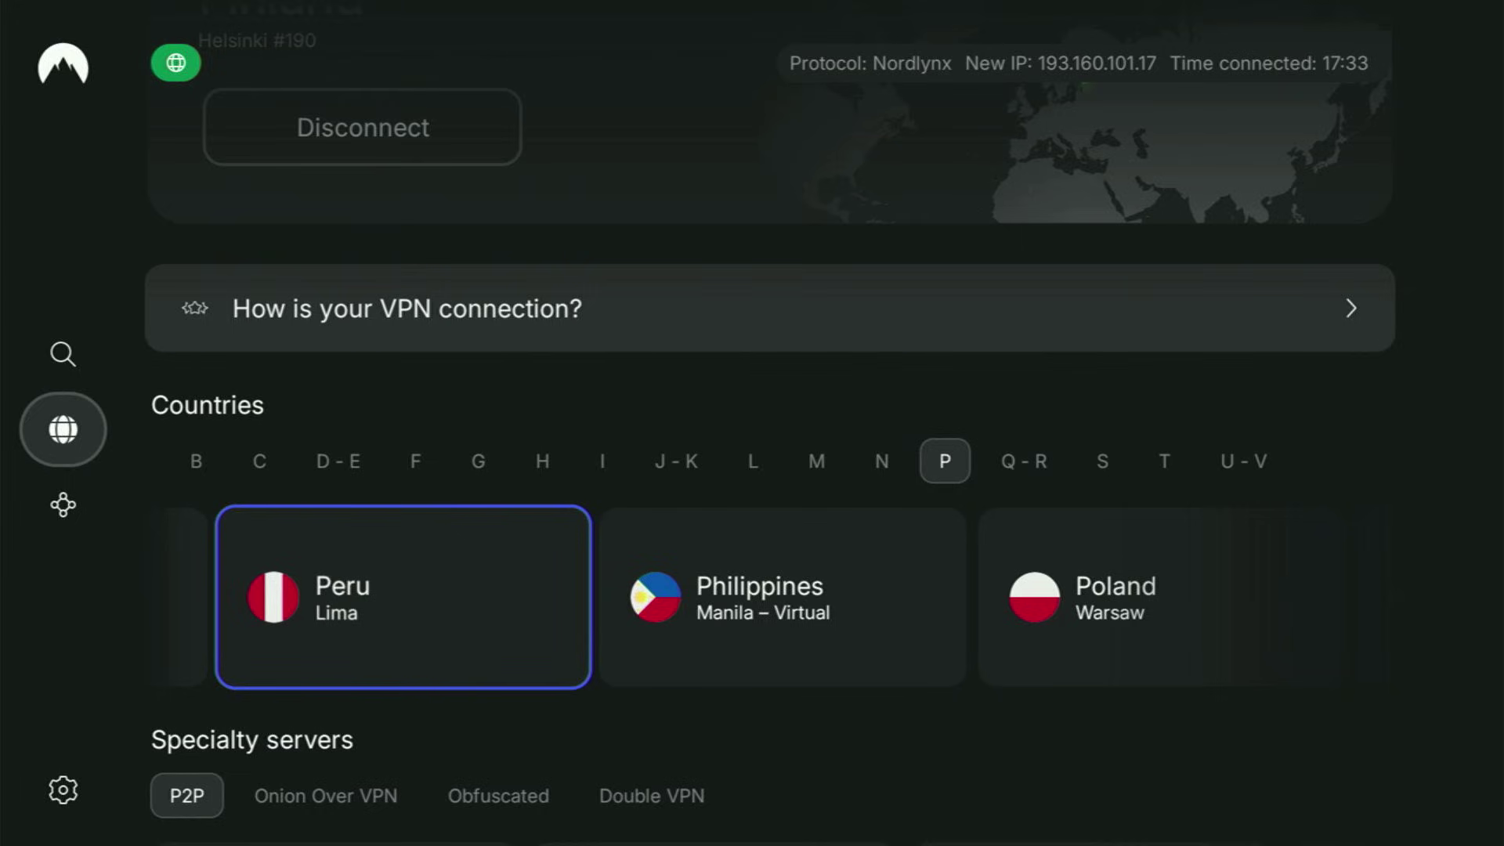
key(Right)
key(Right)
key(Right)
key(Right)
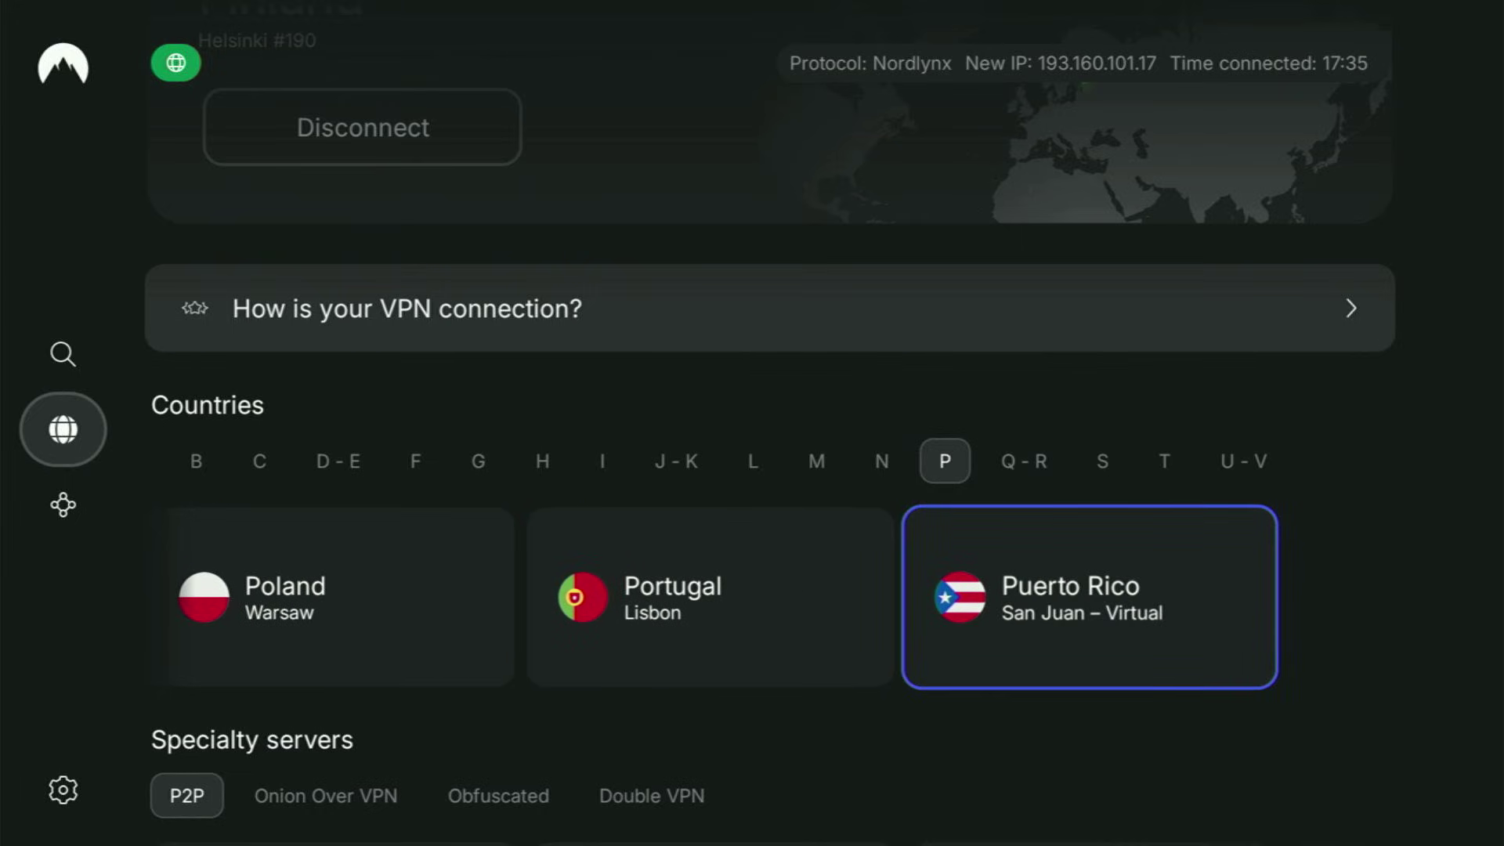
key(Left)
key(Left)
Connect the VPN to Poland, then browse the Q-R countries from Qatar to Romania
key(Return)
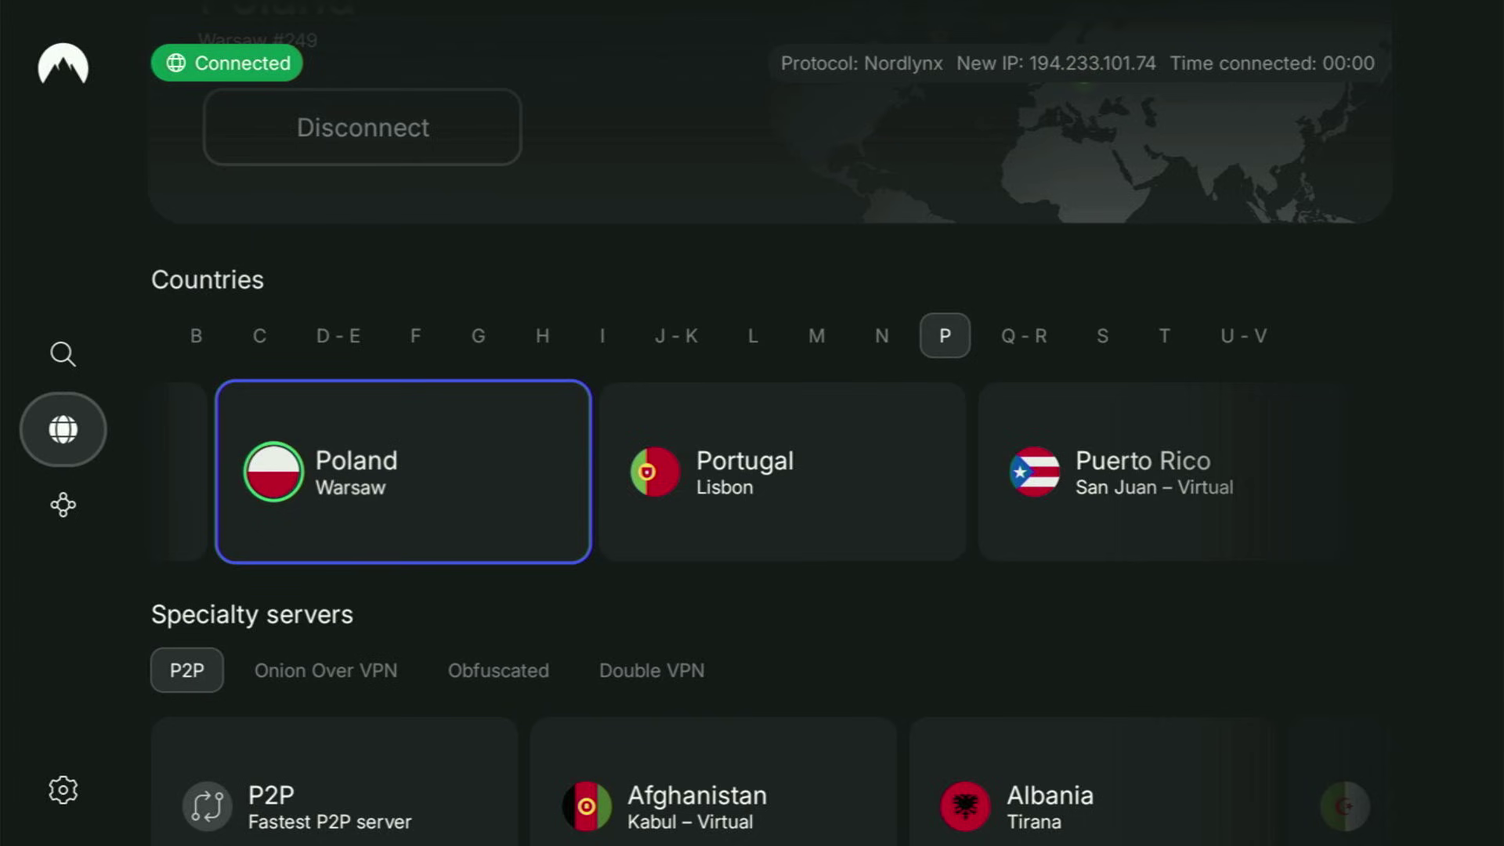
key(Up)
key(Right)
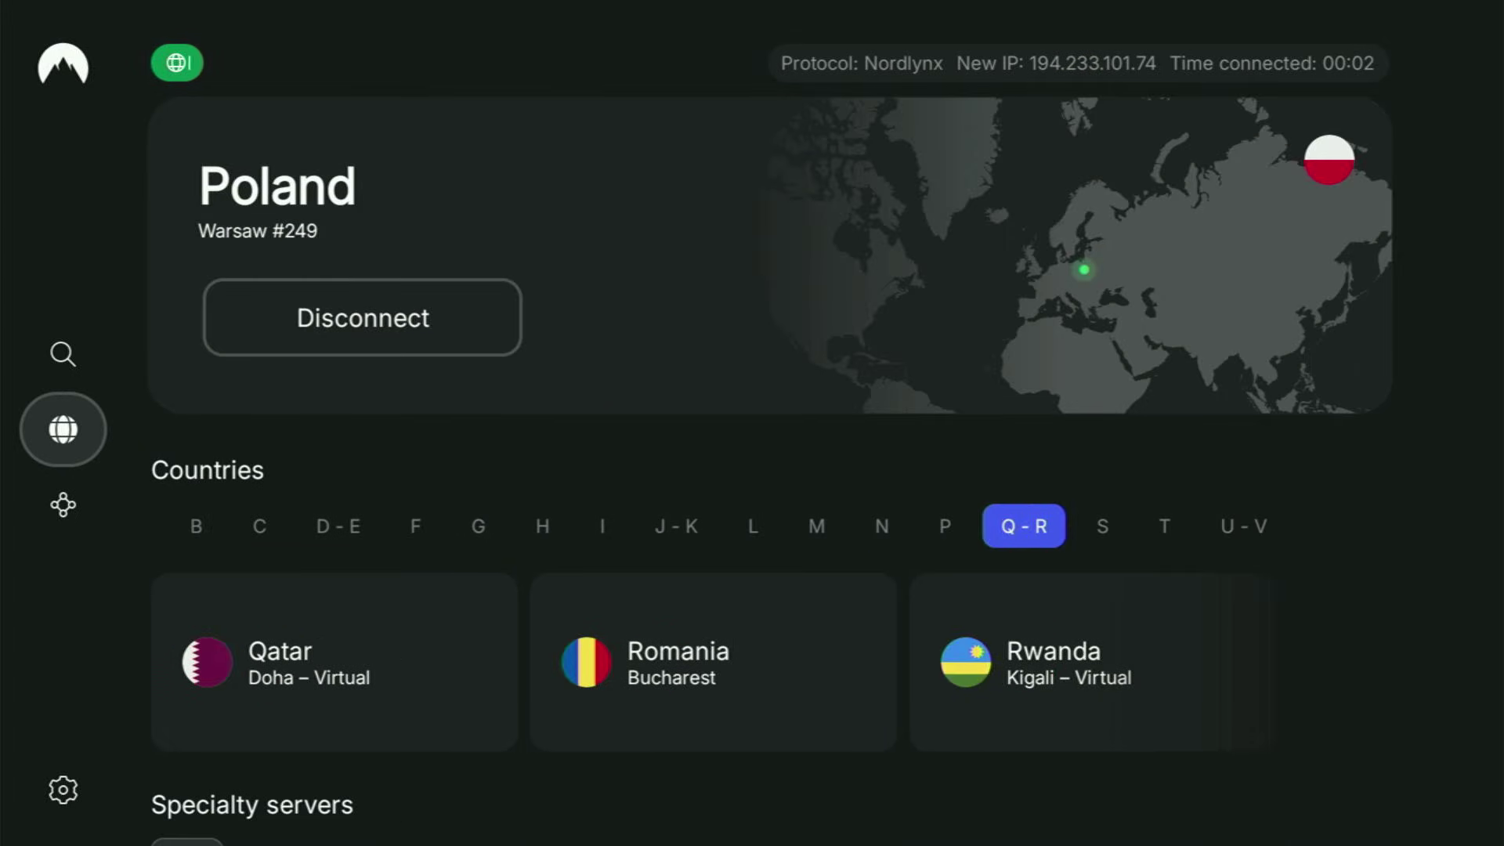
key(Down)
key(Right)
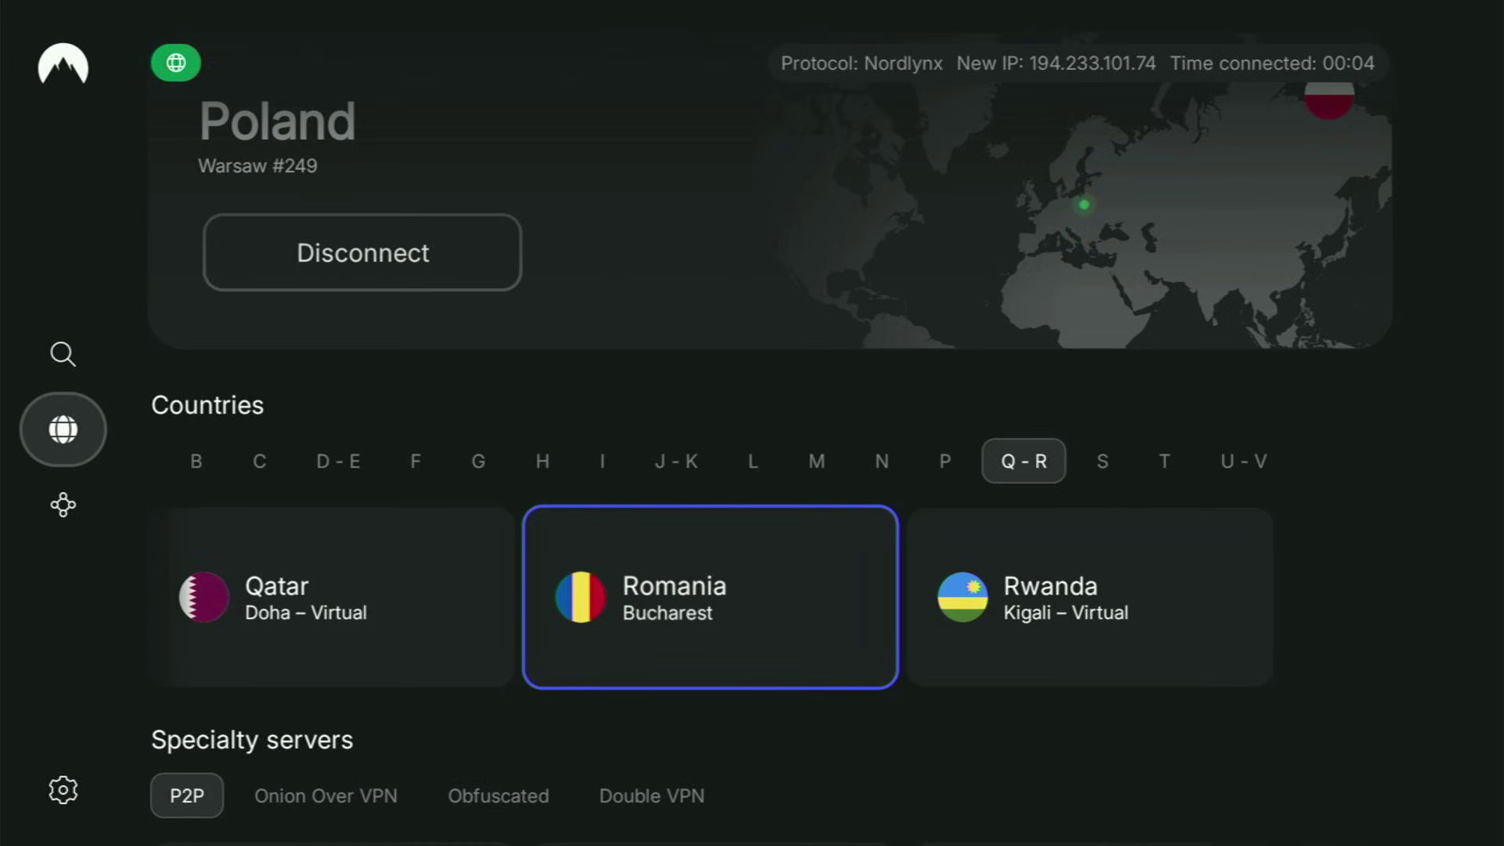
Browse the S countries past Singapore and Slovenia to South Africa
key(Right)
key(Up)
key(Right)
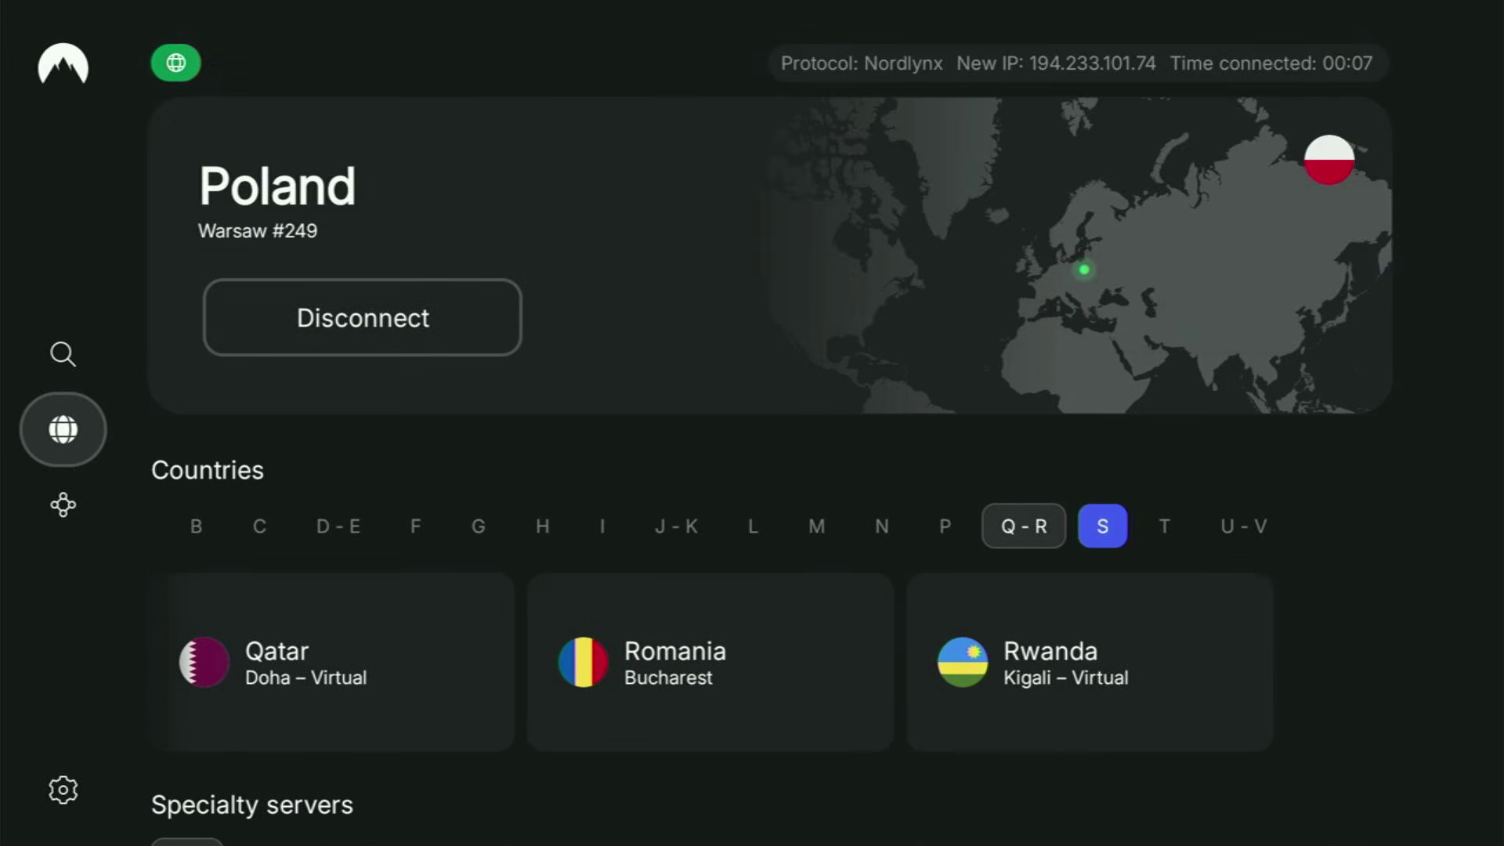
key(Down)
key(Right)
key(Right)
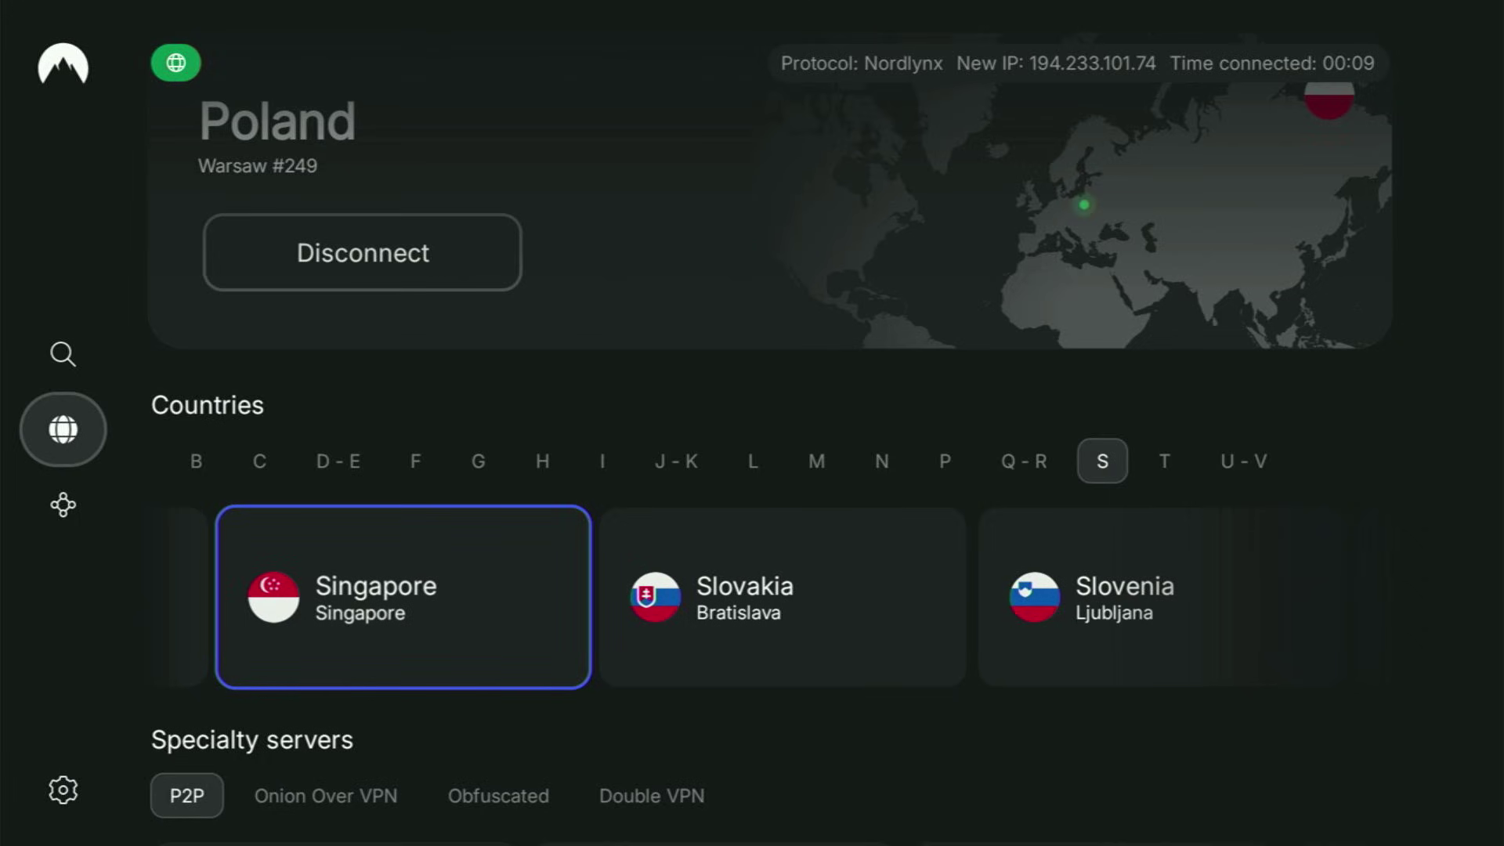
key(Right)
key(Right)
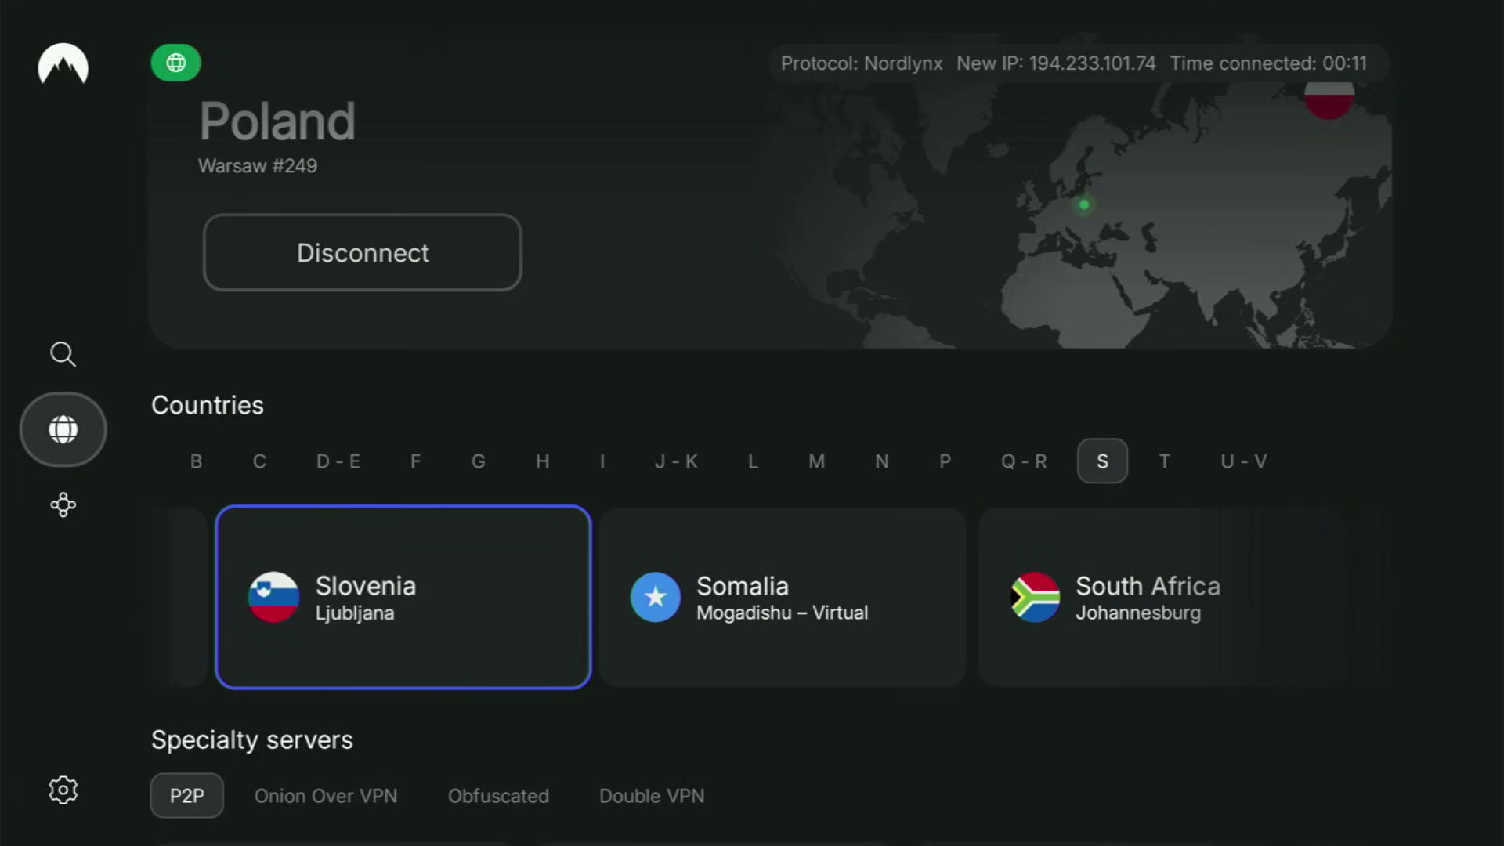
key(Right)
key(Right)
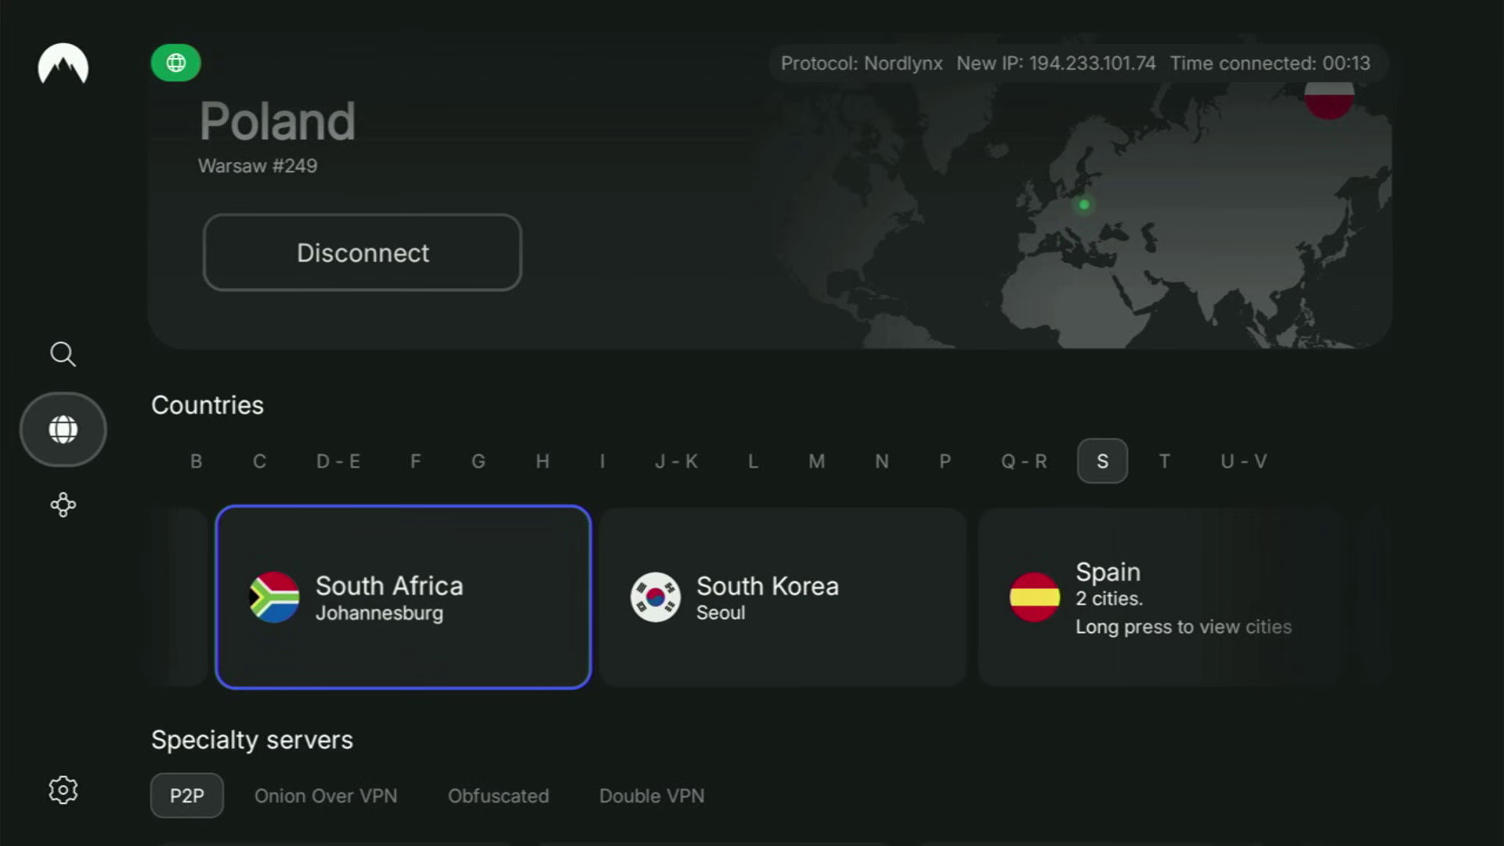
Browse the T countries from Tajikistan to Tunisia, then move to the U-V tab
key(Up)
key(Right)
key(Down)
key(Right)
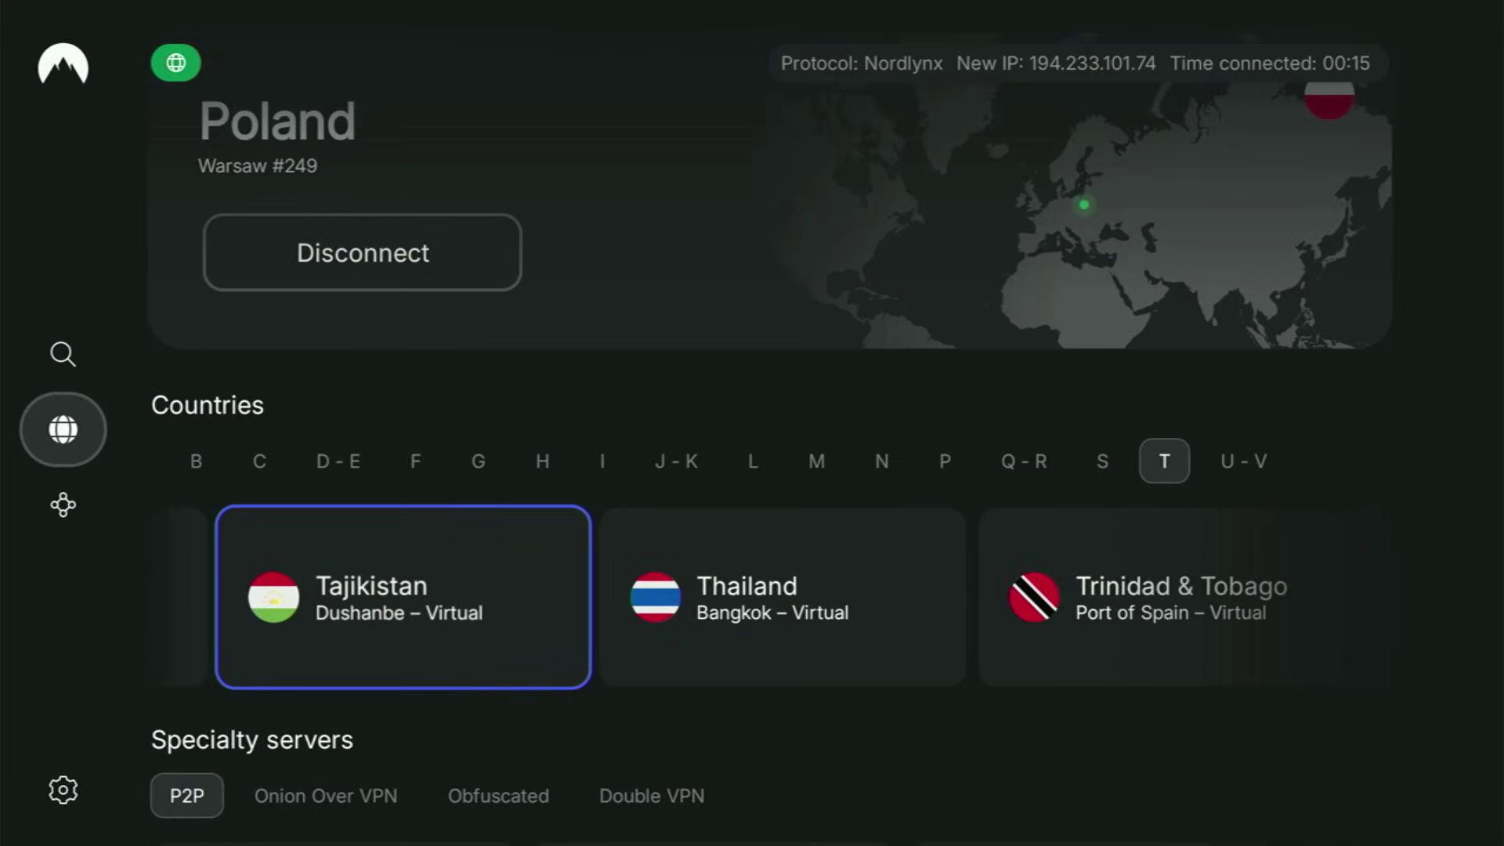
key(Right)
key(Right)
key(Right)
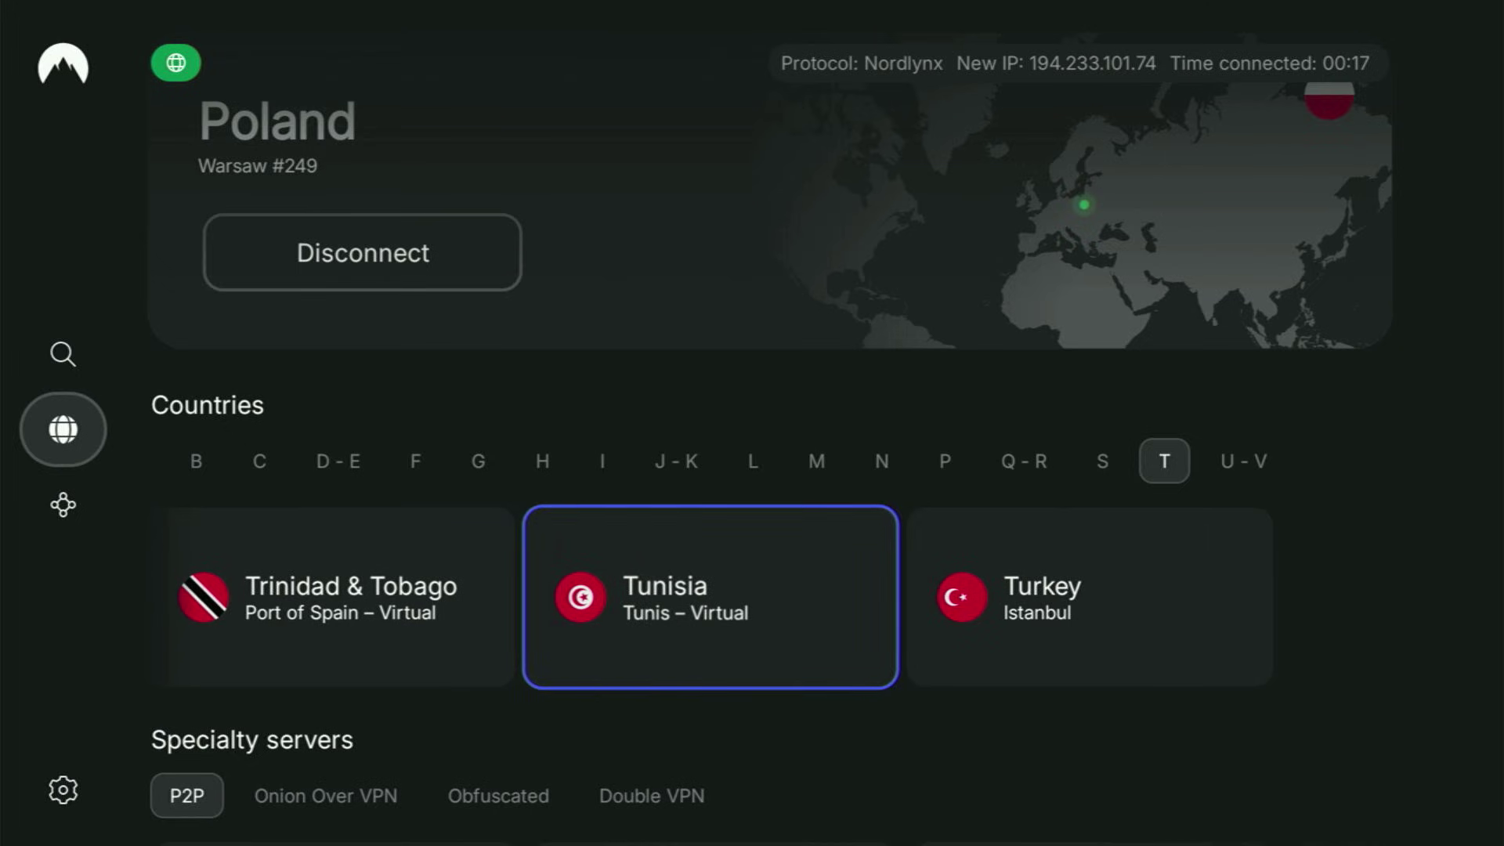
key(Right)
key(Up)
key(Right)
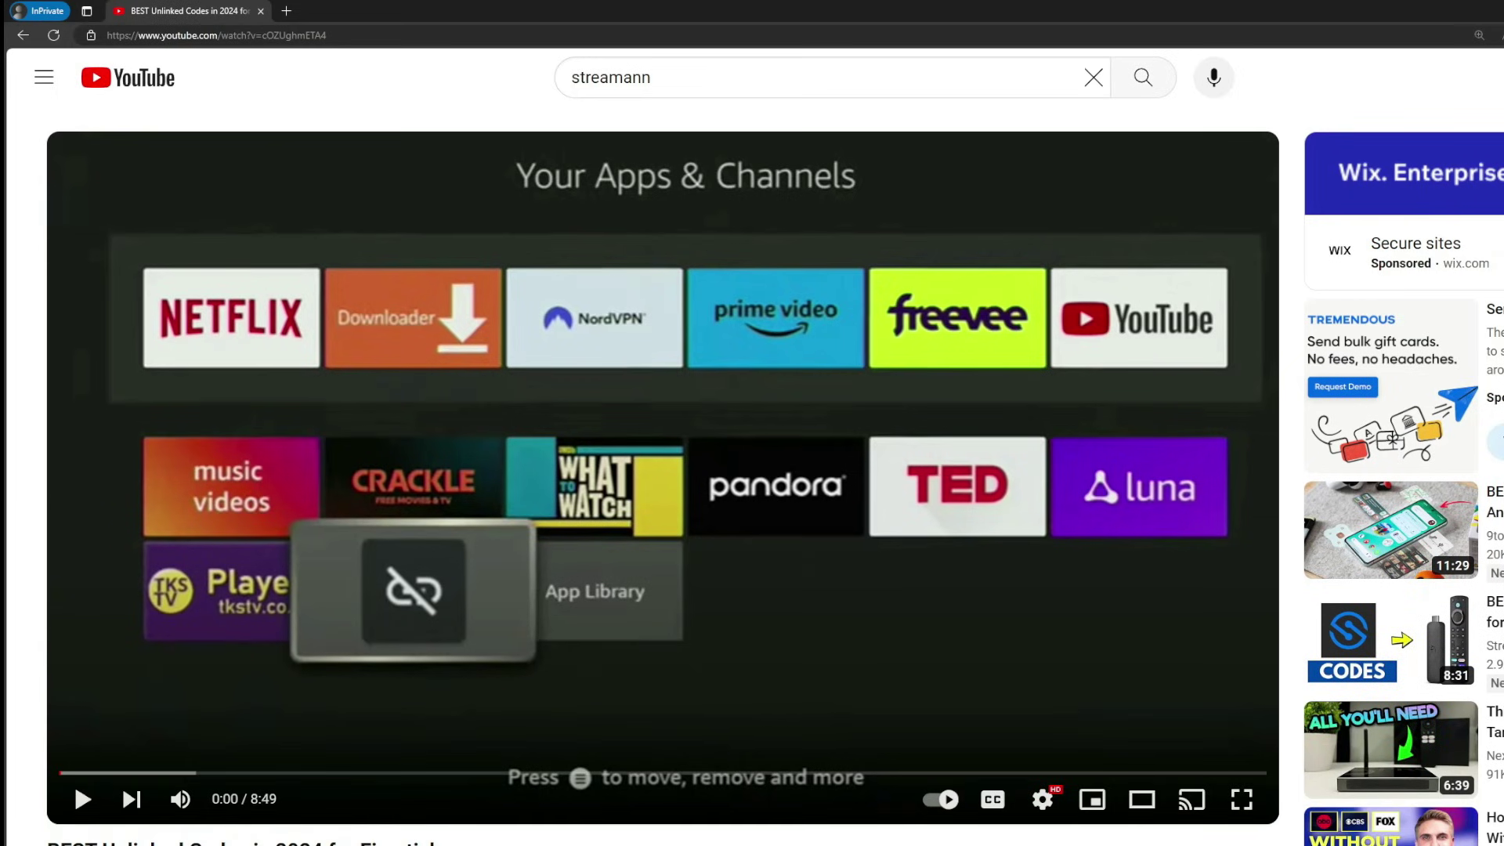
Expand the video description, scroll to the pinned comment and follow the topvpnoffer.com link
scroll(537, 686, down, 7)
click(517, 468)
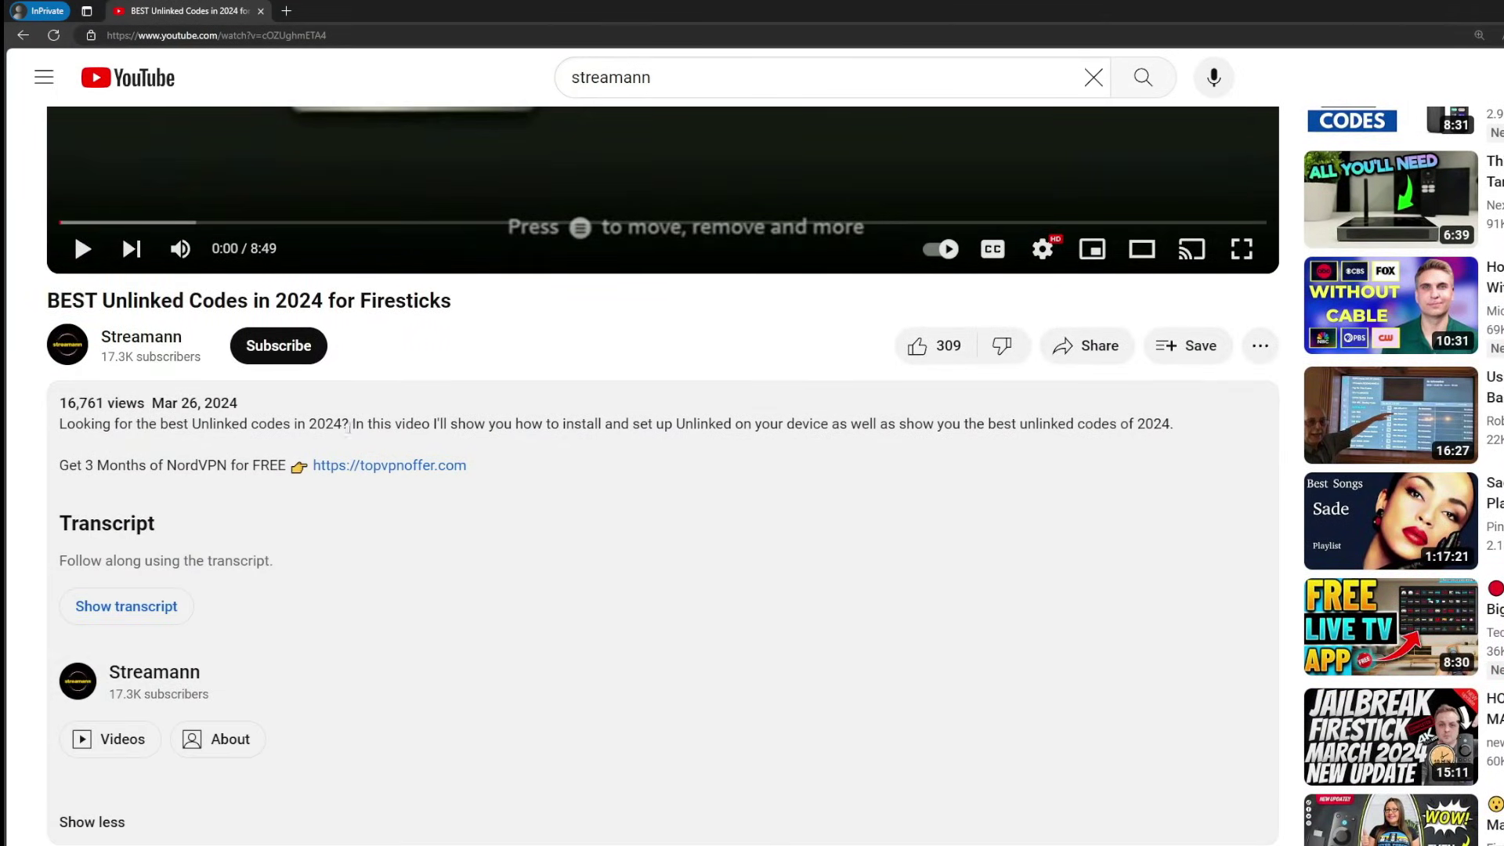
scroll(444, 482, down, 5)
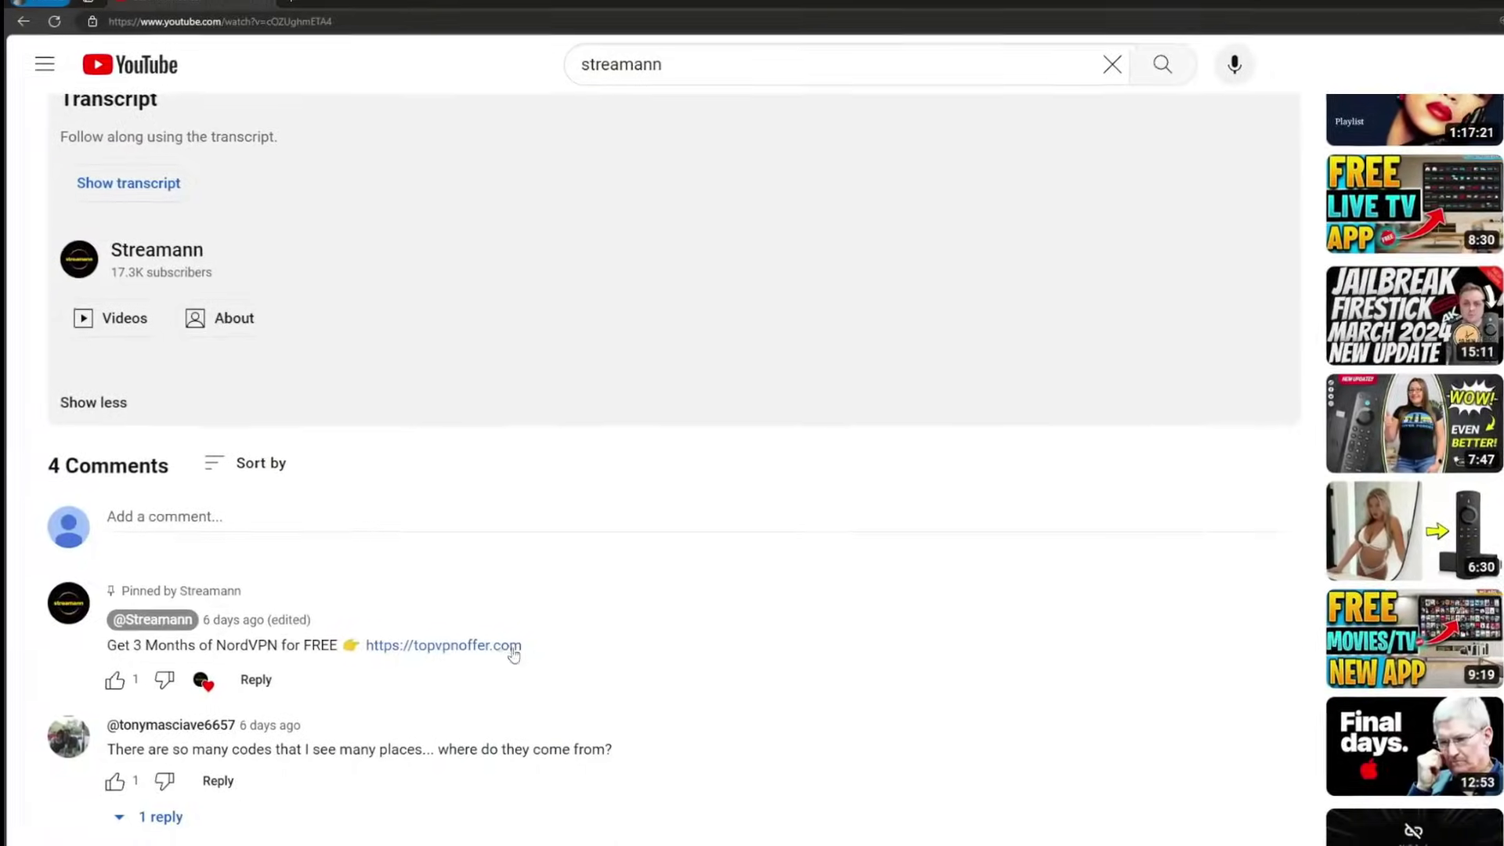
drag(516, 650, 404, 624)
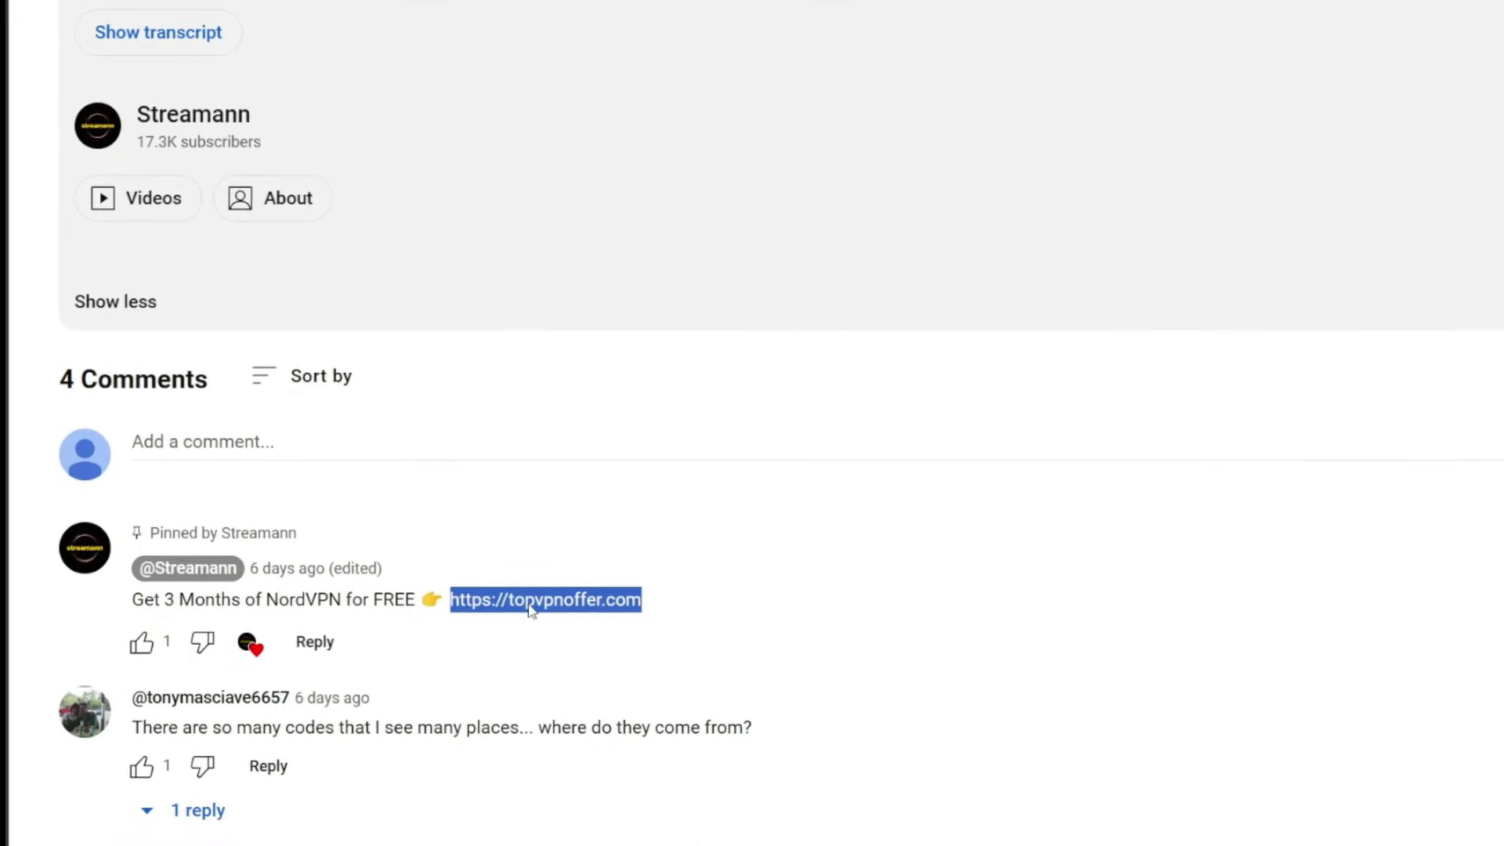
click(656, 578)
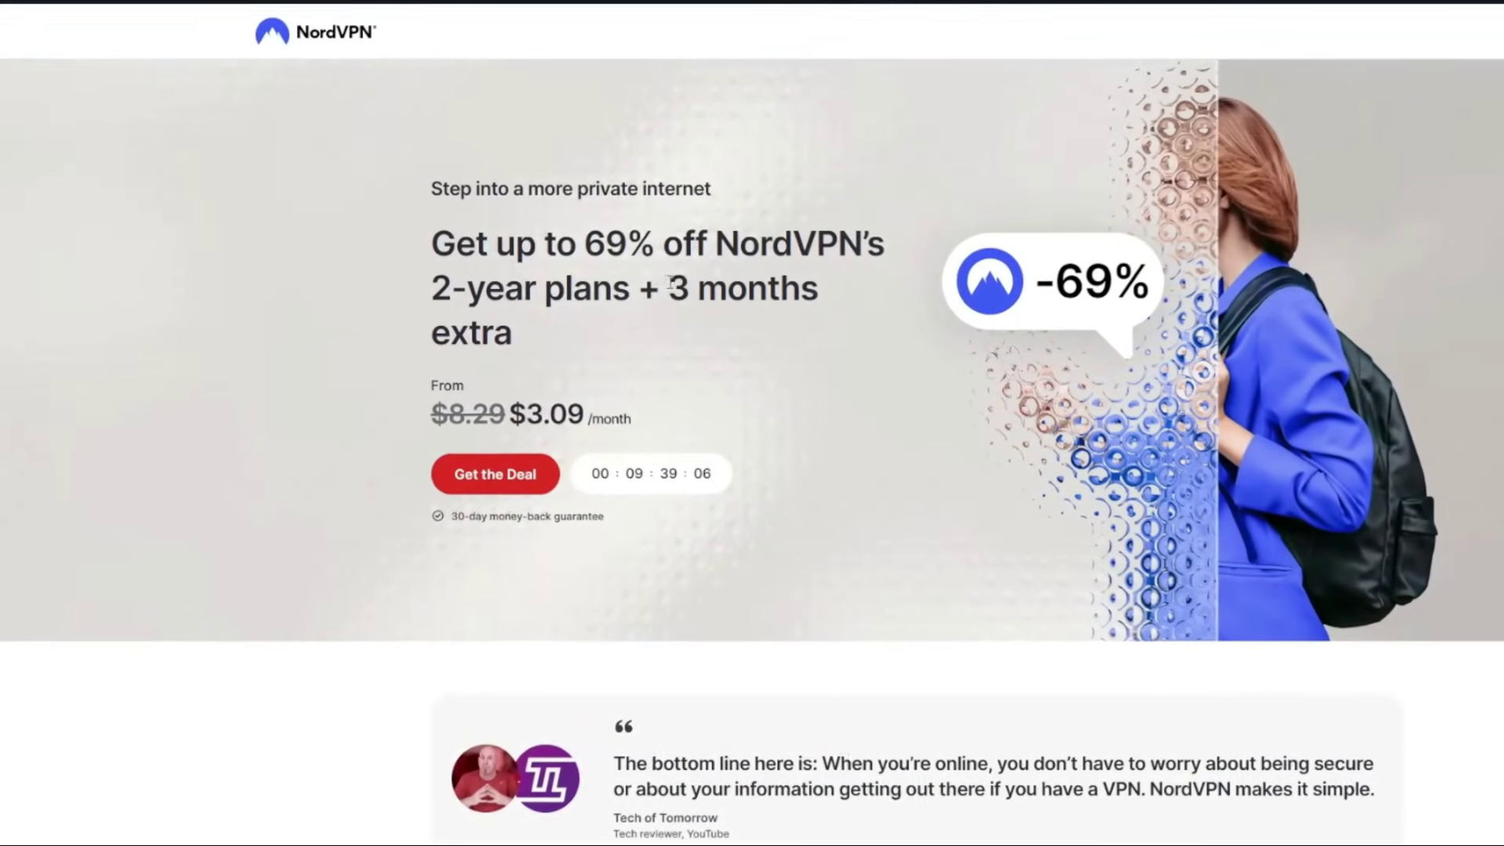
drag(673, 292, 833, 326)
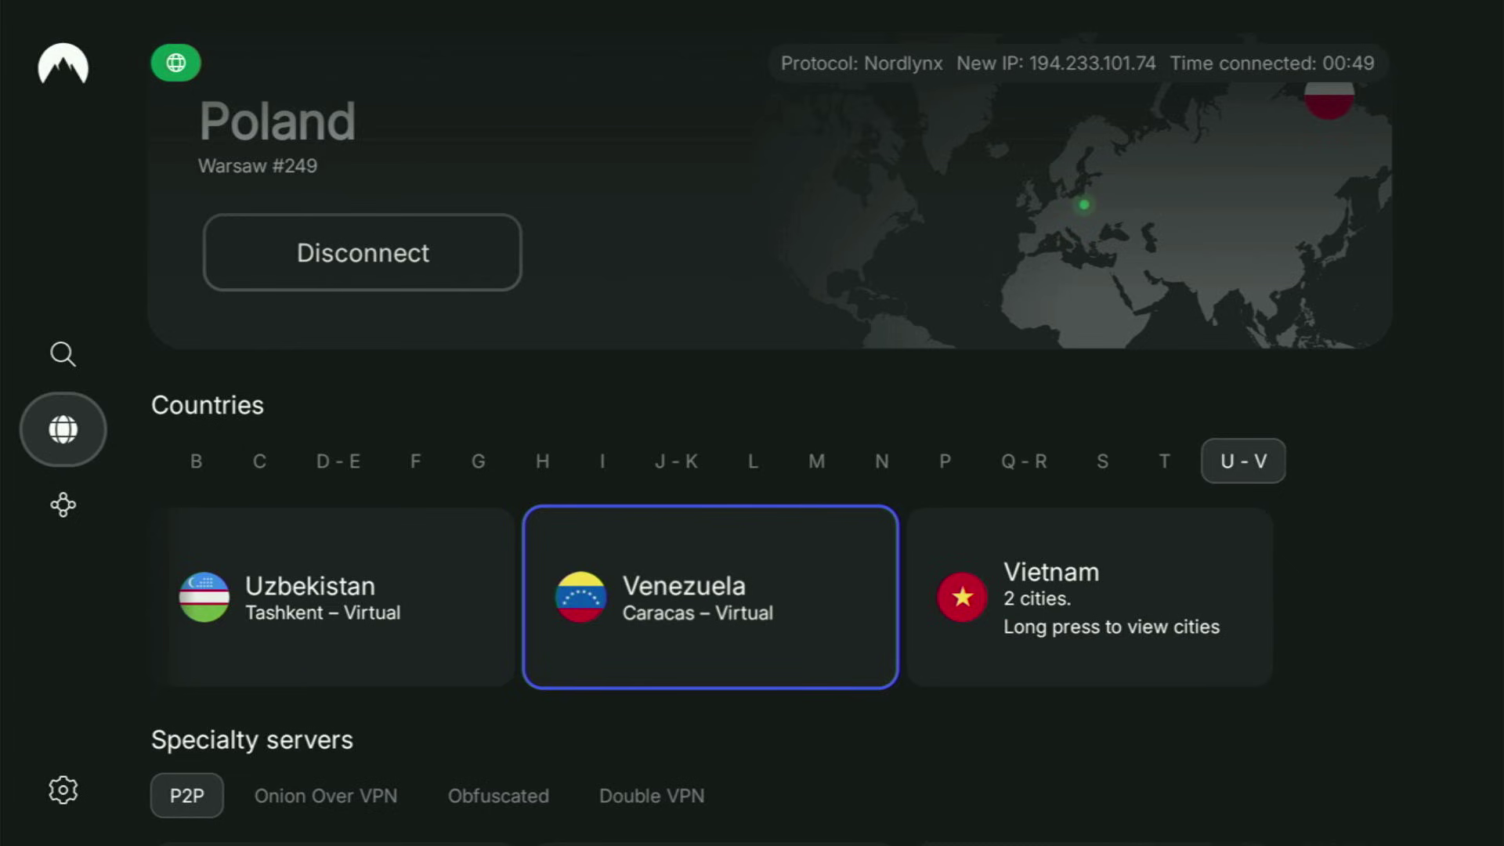
Browse the T countries and Specialty servers, then exit NordVPN to the home screen
key(Up)
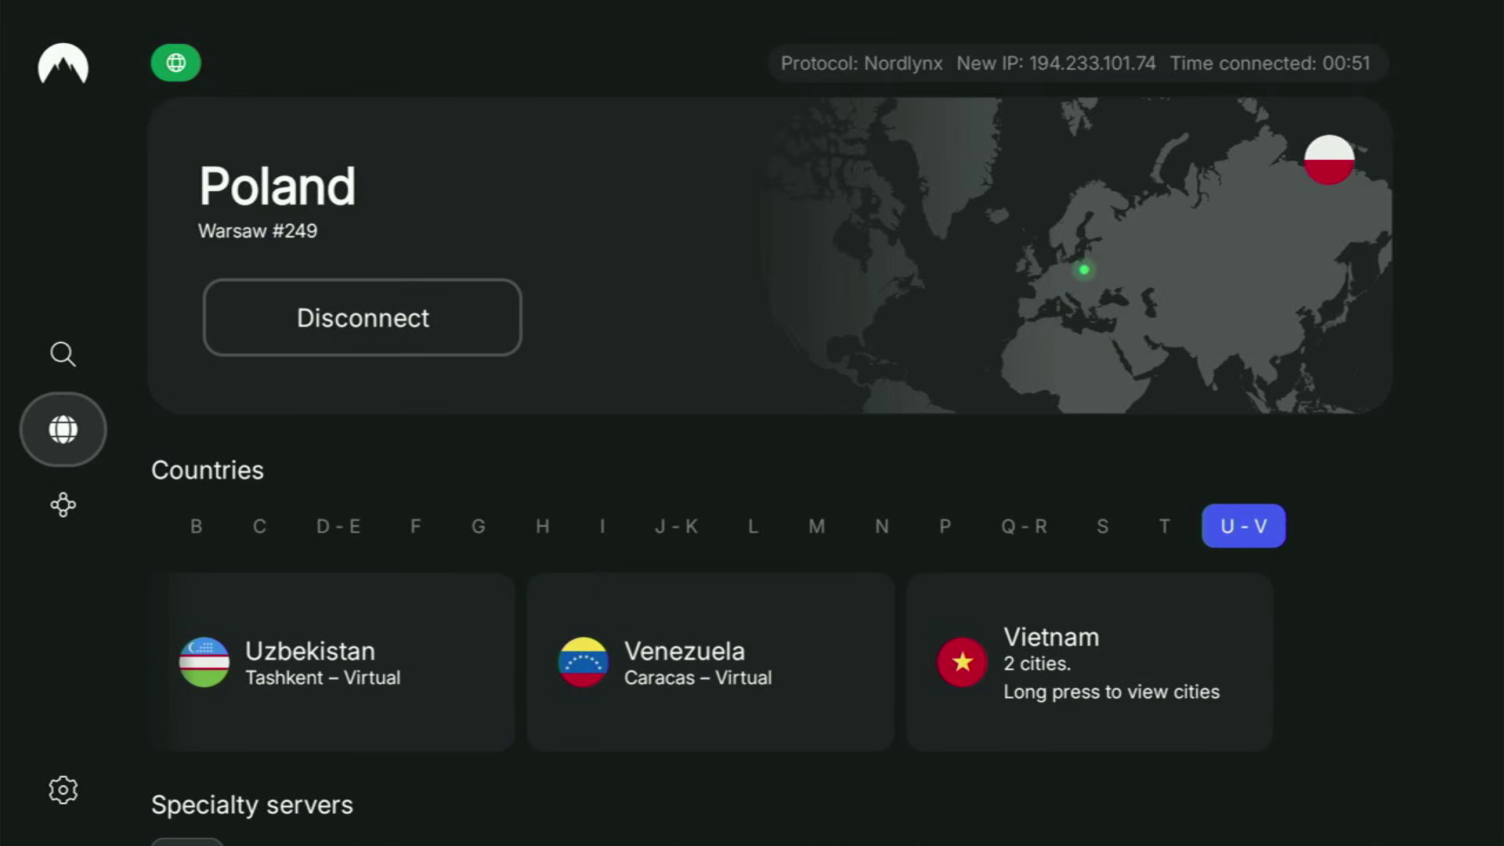
key(Left)
key(Left)
key(Left)
key(Left)
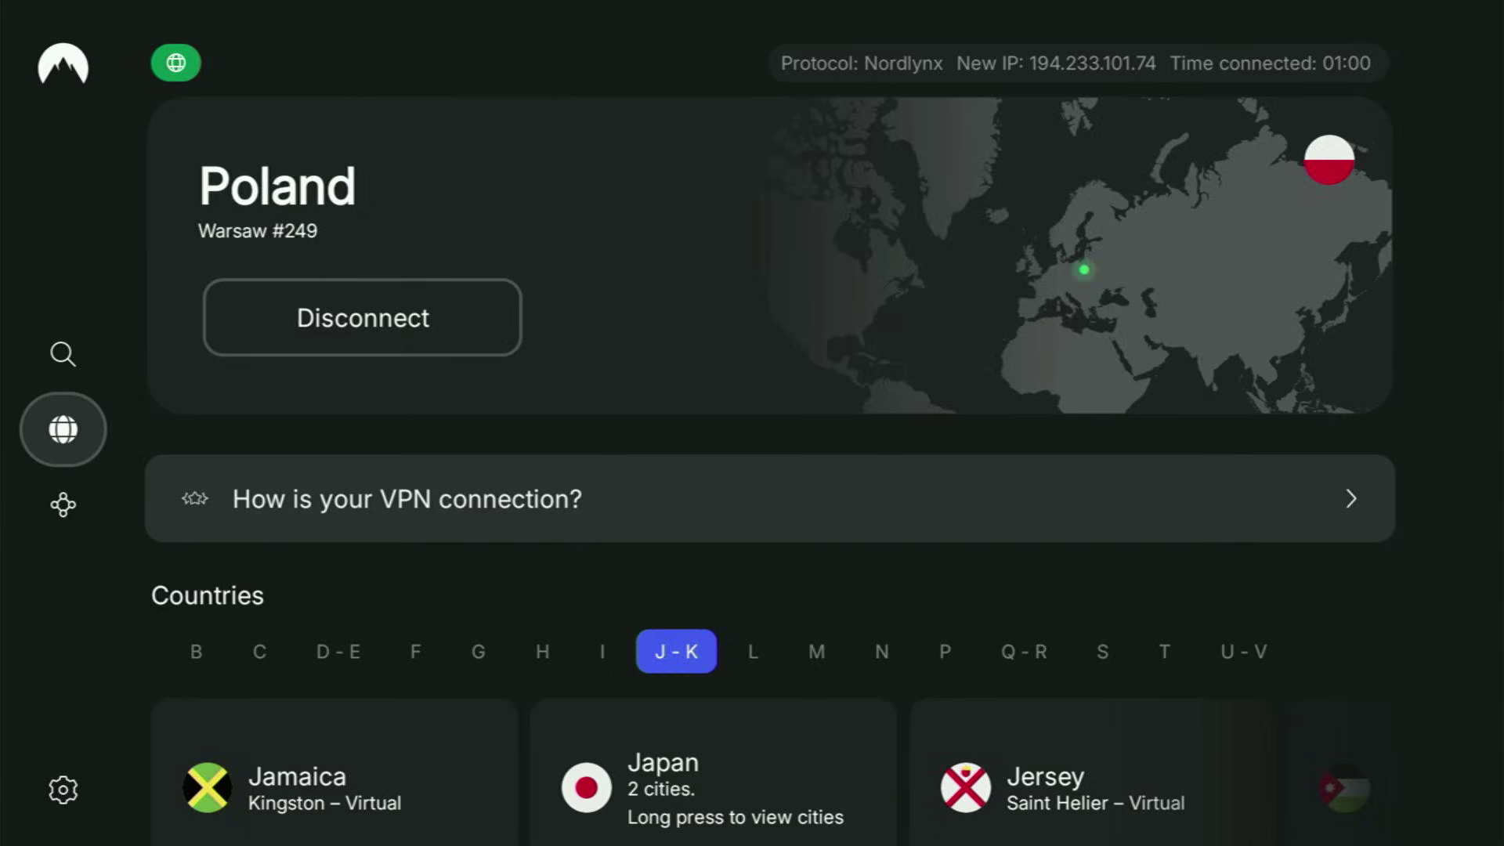
key(Down)
key(Down)
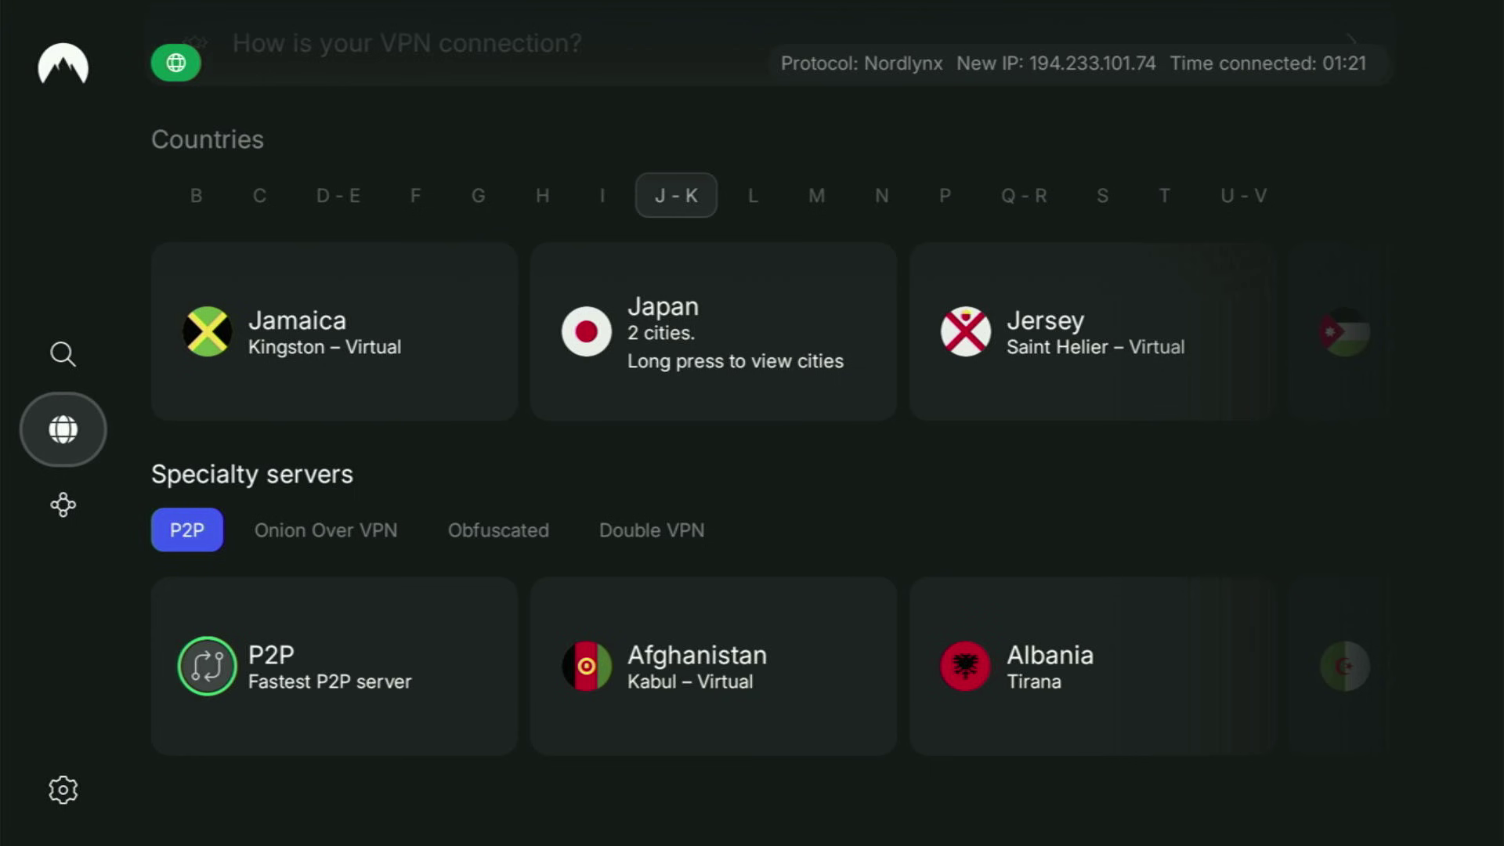
key(Home)
key(Right)
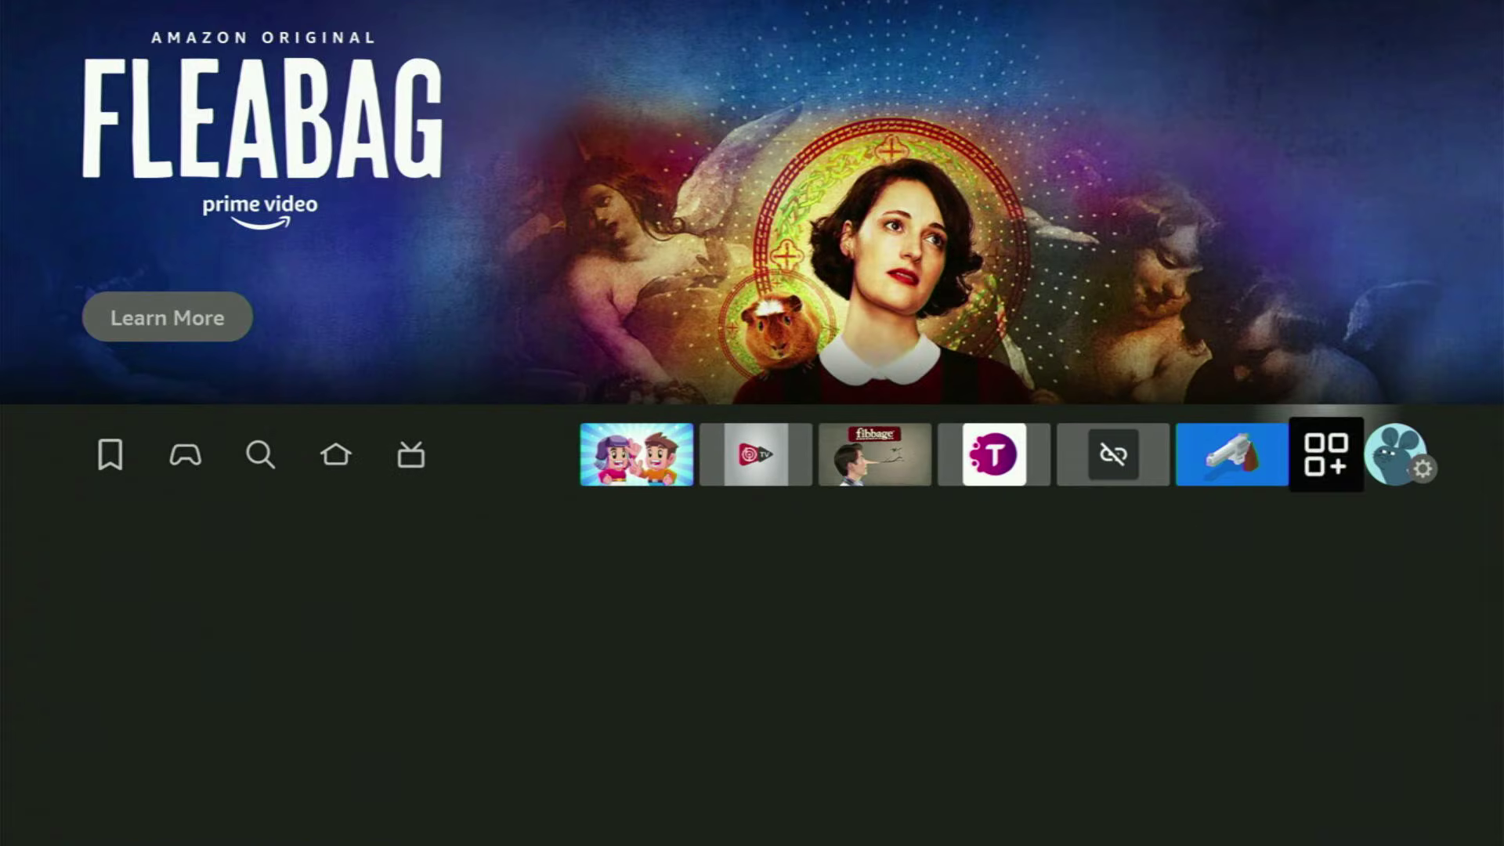
Launch Downloader from Your Apps & Channels and select its URL field
key(Return)
key(Down)
key(Down)
key(Right)
key(Right)
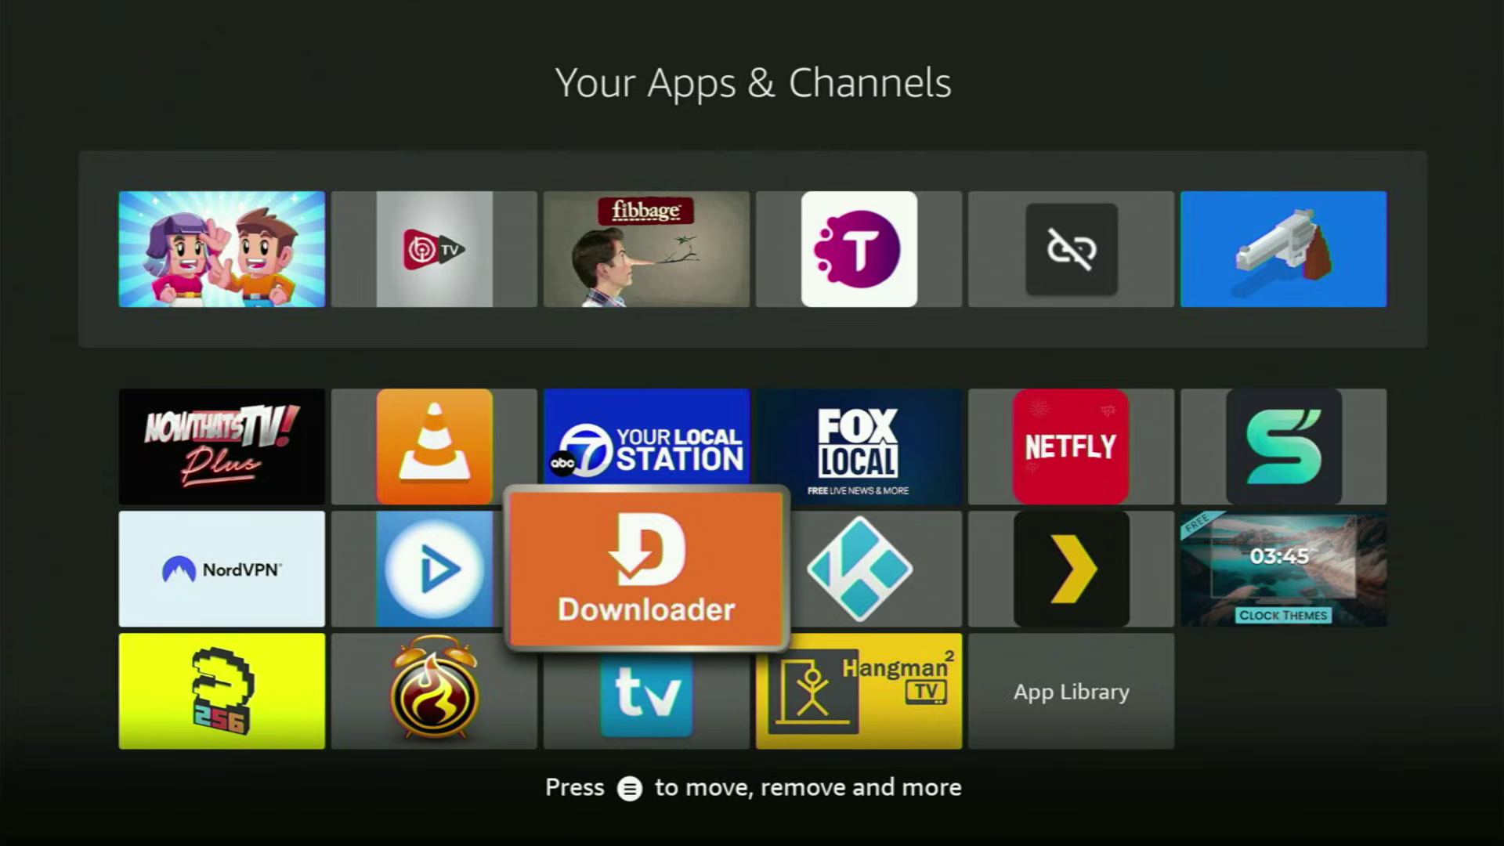
key(Return)
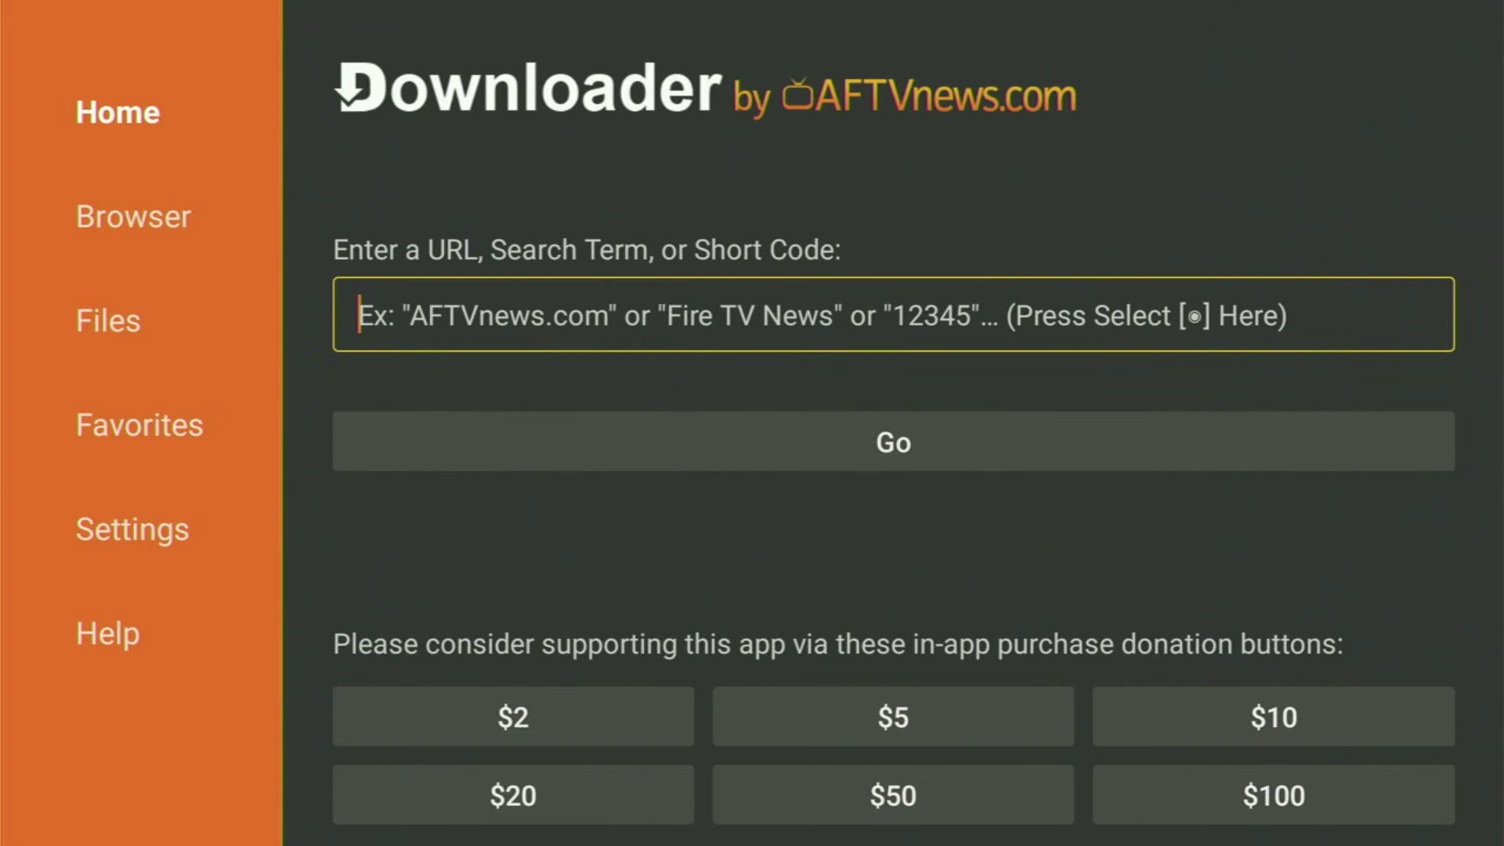
key(Return)
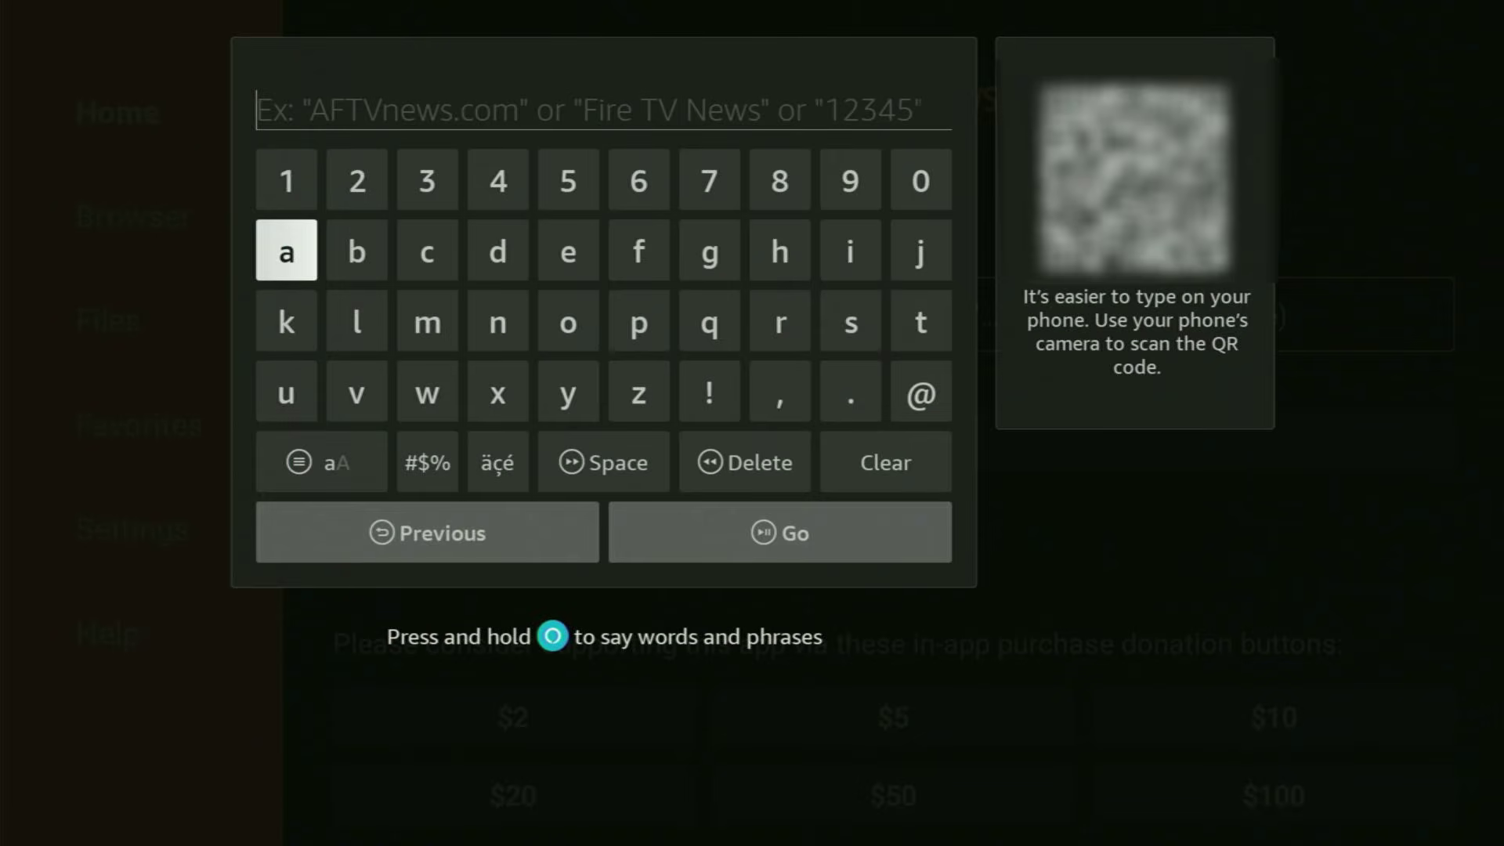
Enter the short code 75340 and submit it with Go
key(Up)
key(Right)
key(Right)
key(Right)
key(Right)
key(Right)
key(Right)
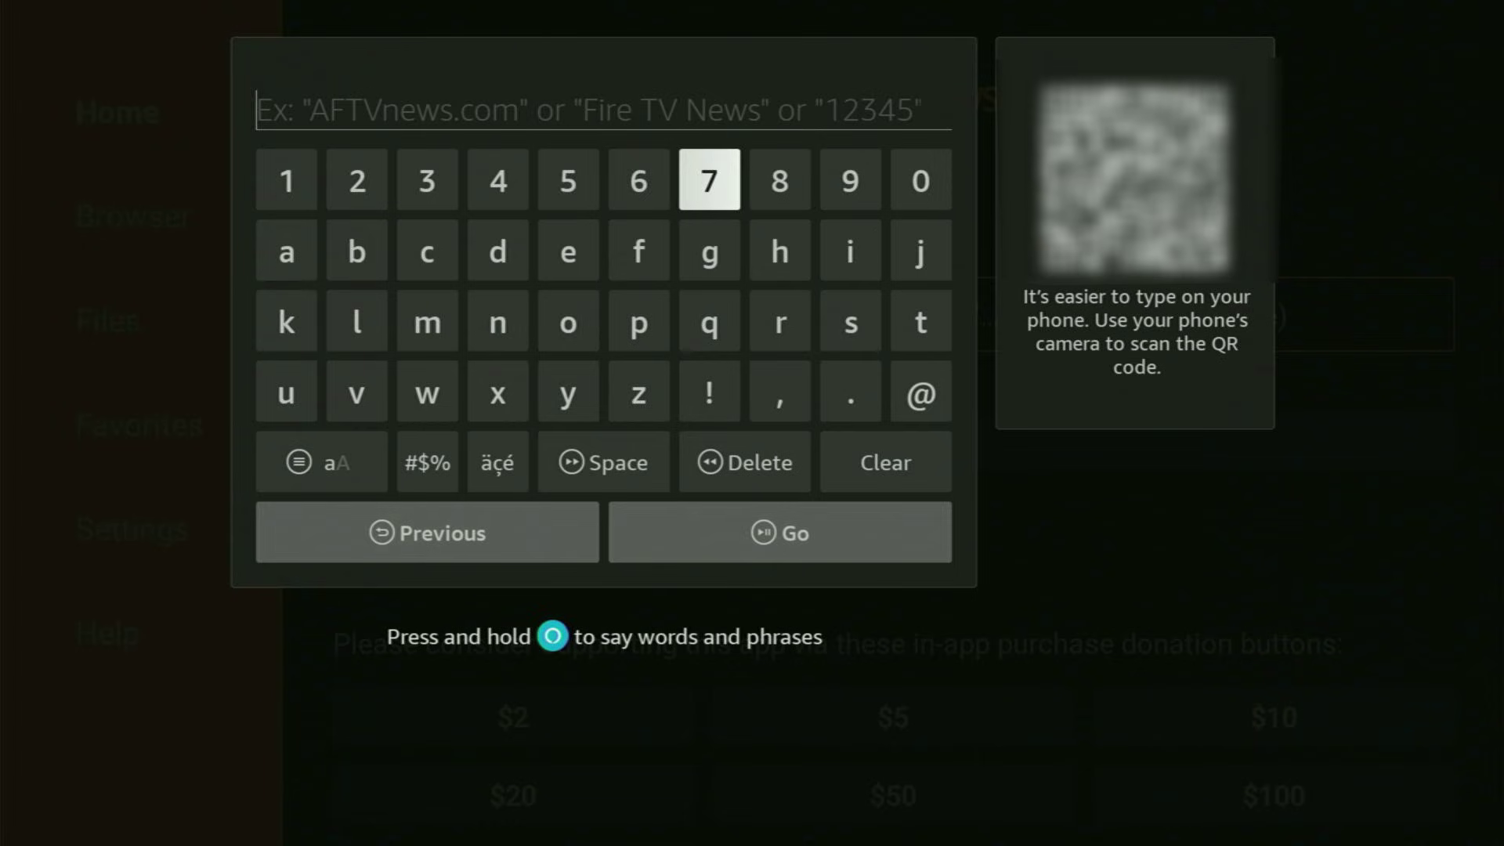
key(Return)
key(Left)
key(Left)
key(Return)
key(Left)
key(Left)
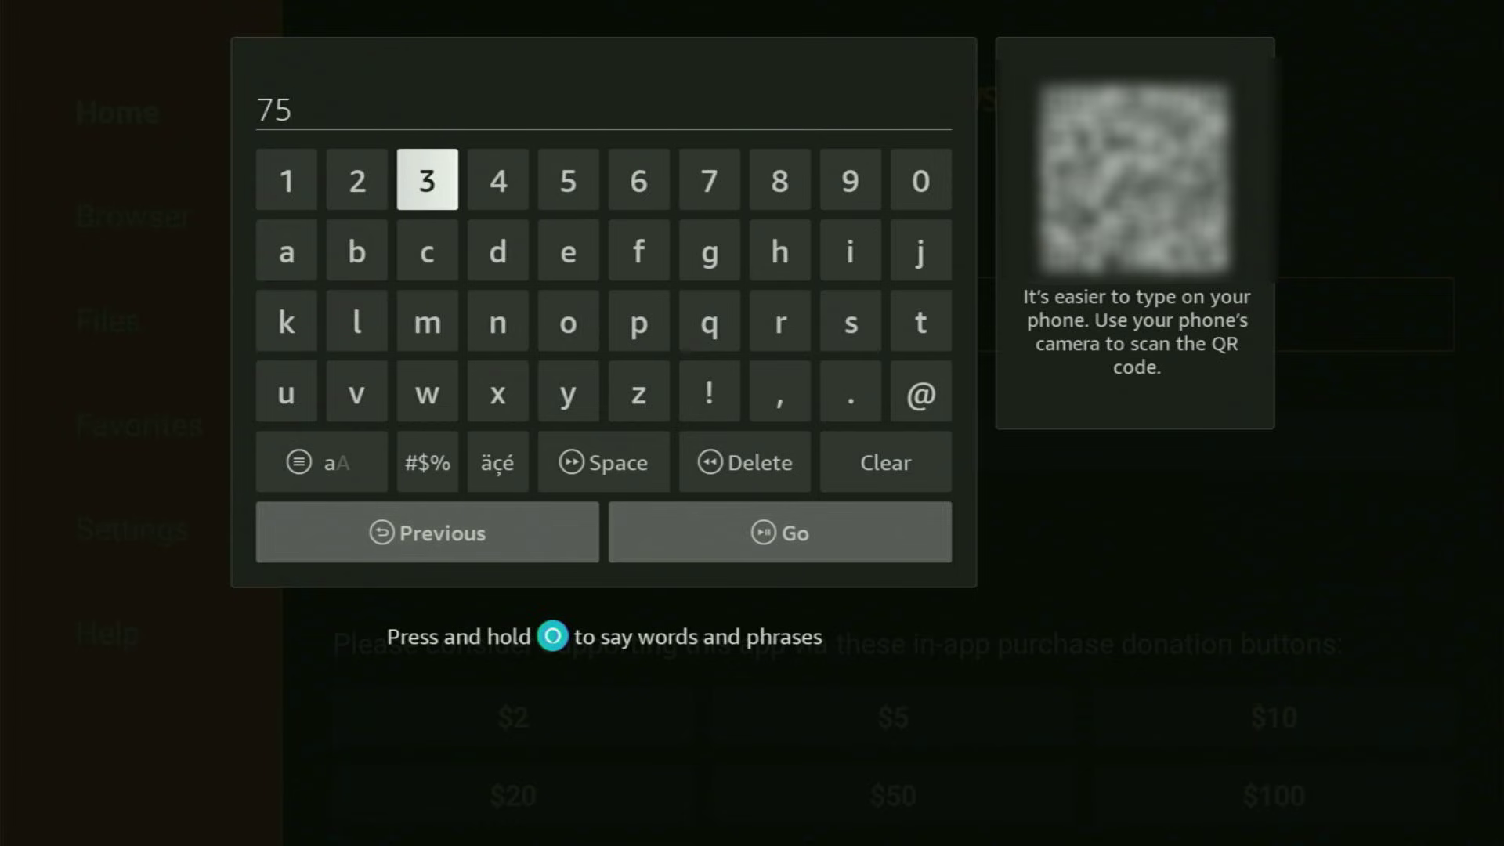
key(Return)
key(Right)
key(Return)
key(Right)
key(Right)
key(Right)
key(Right)
key(Right)
key(Right)
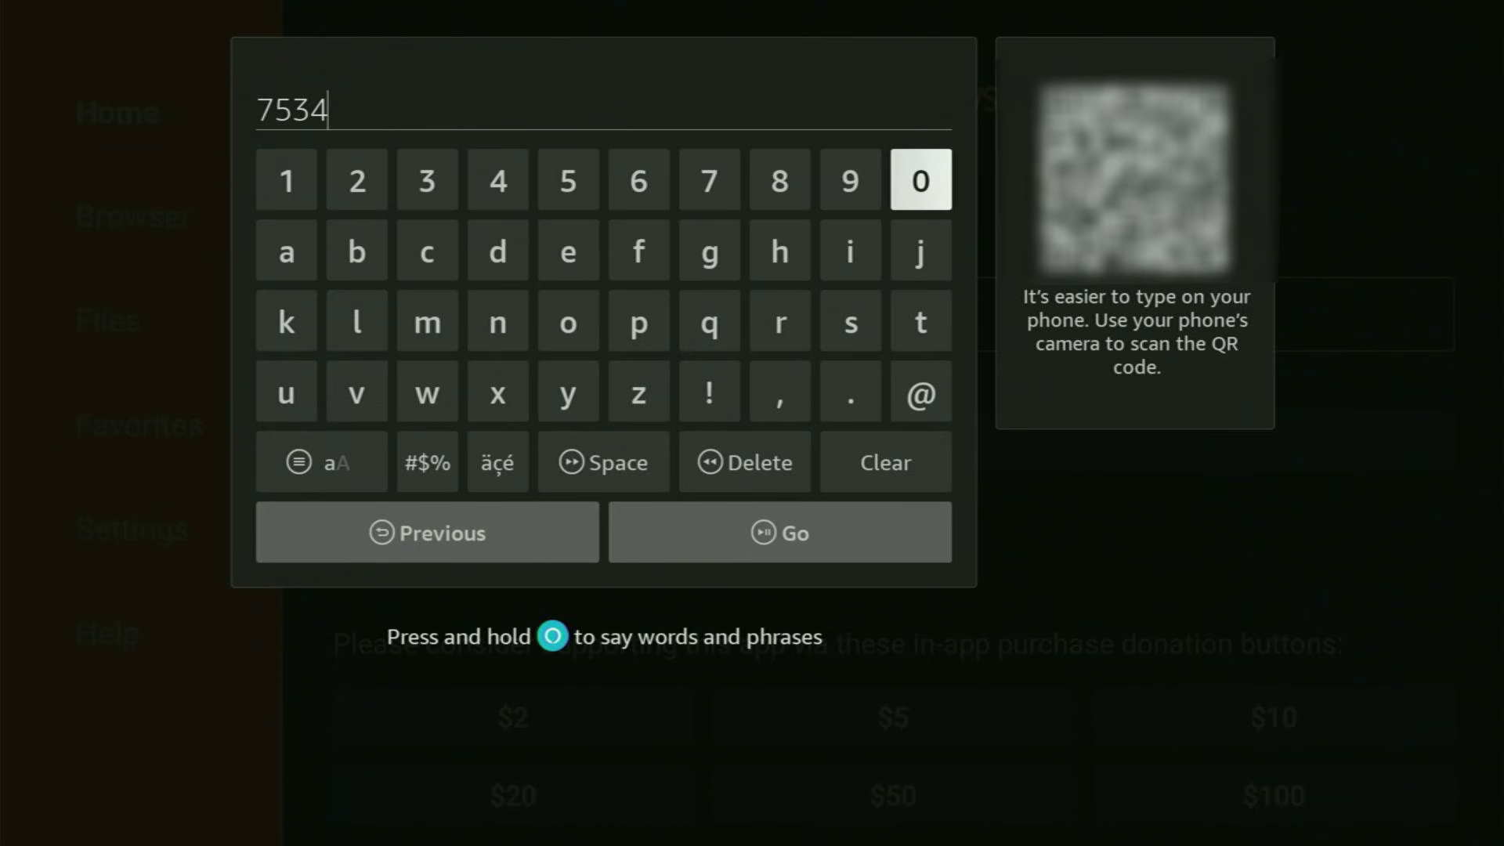
key(Return)
key(Down)
key(Down)
key(Down)
key(Down)
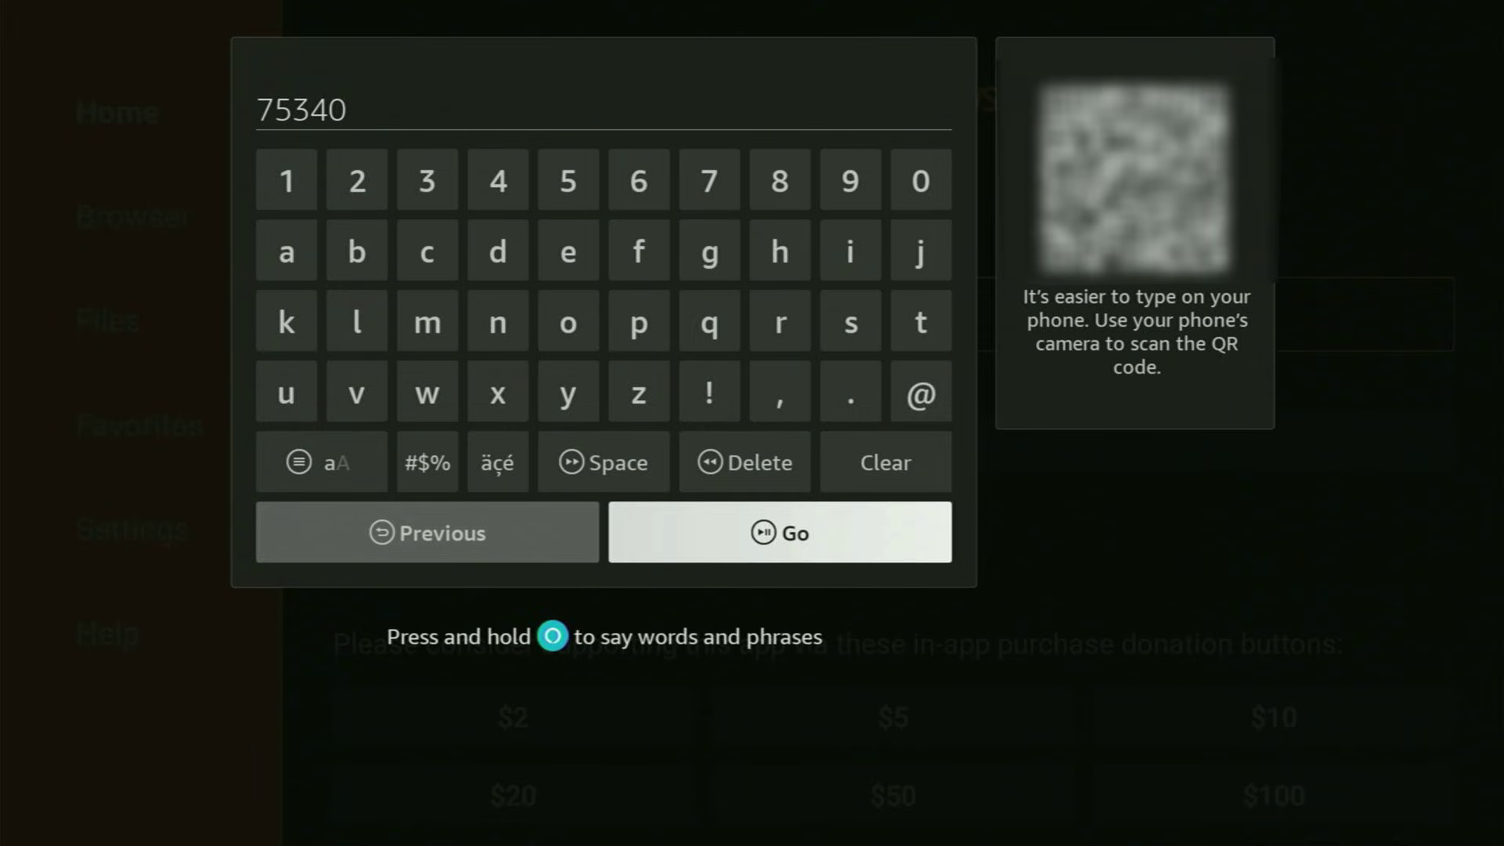
key(Return)
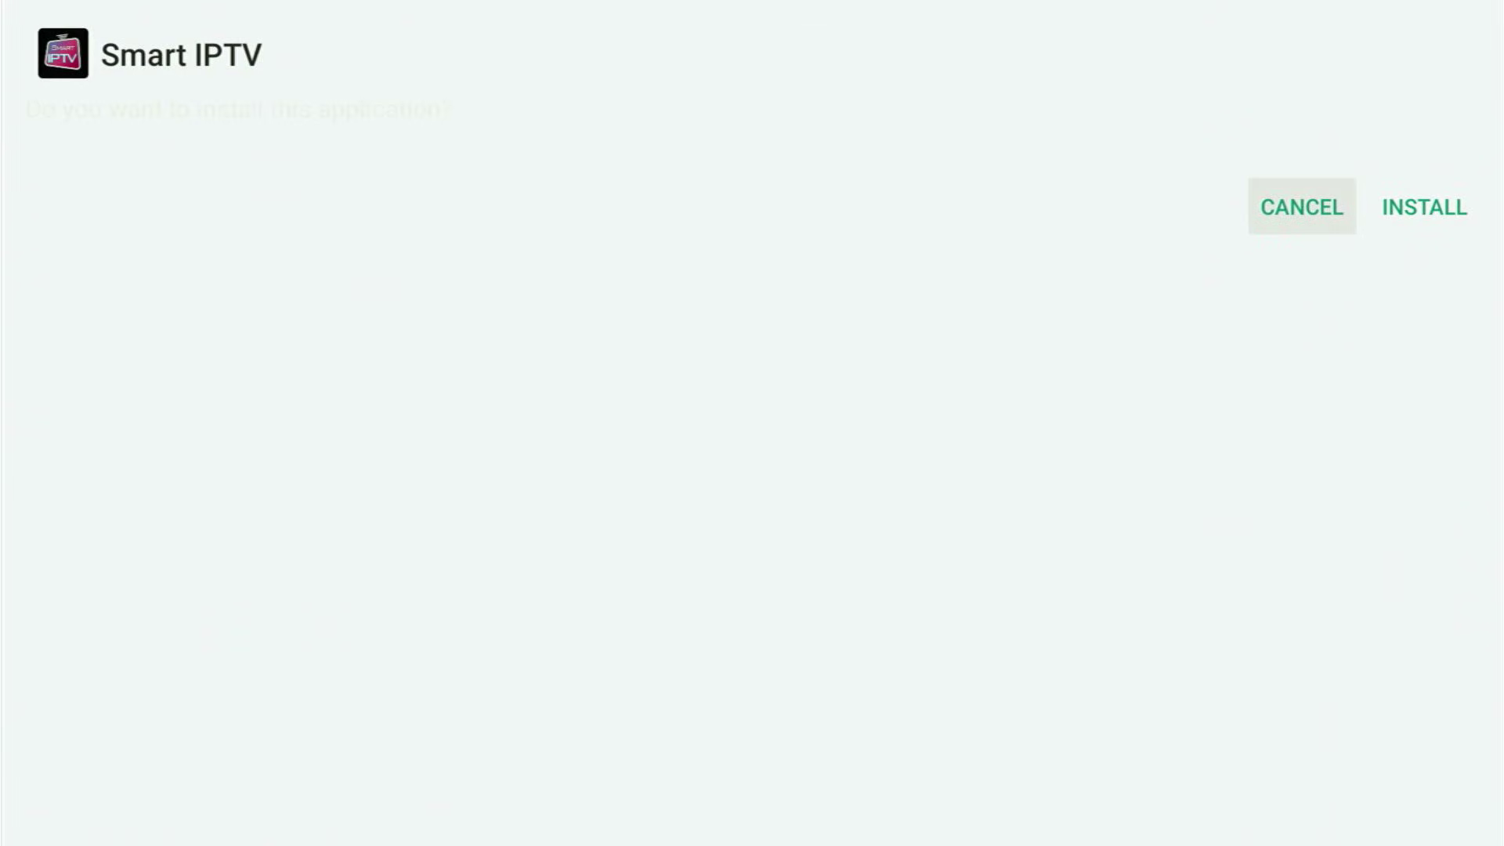
Install Smart IPTV from the prompt, then choose DONE to return to Downloader
key(Right)
key(Return)
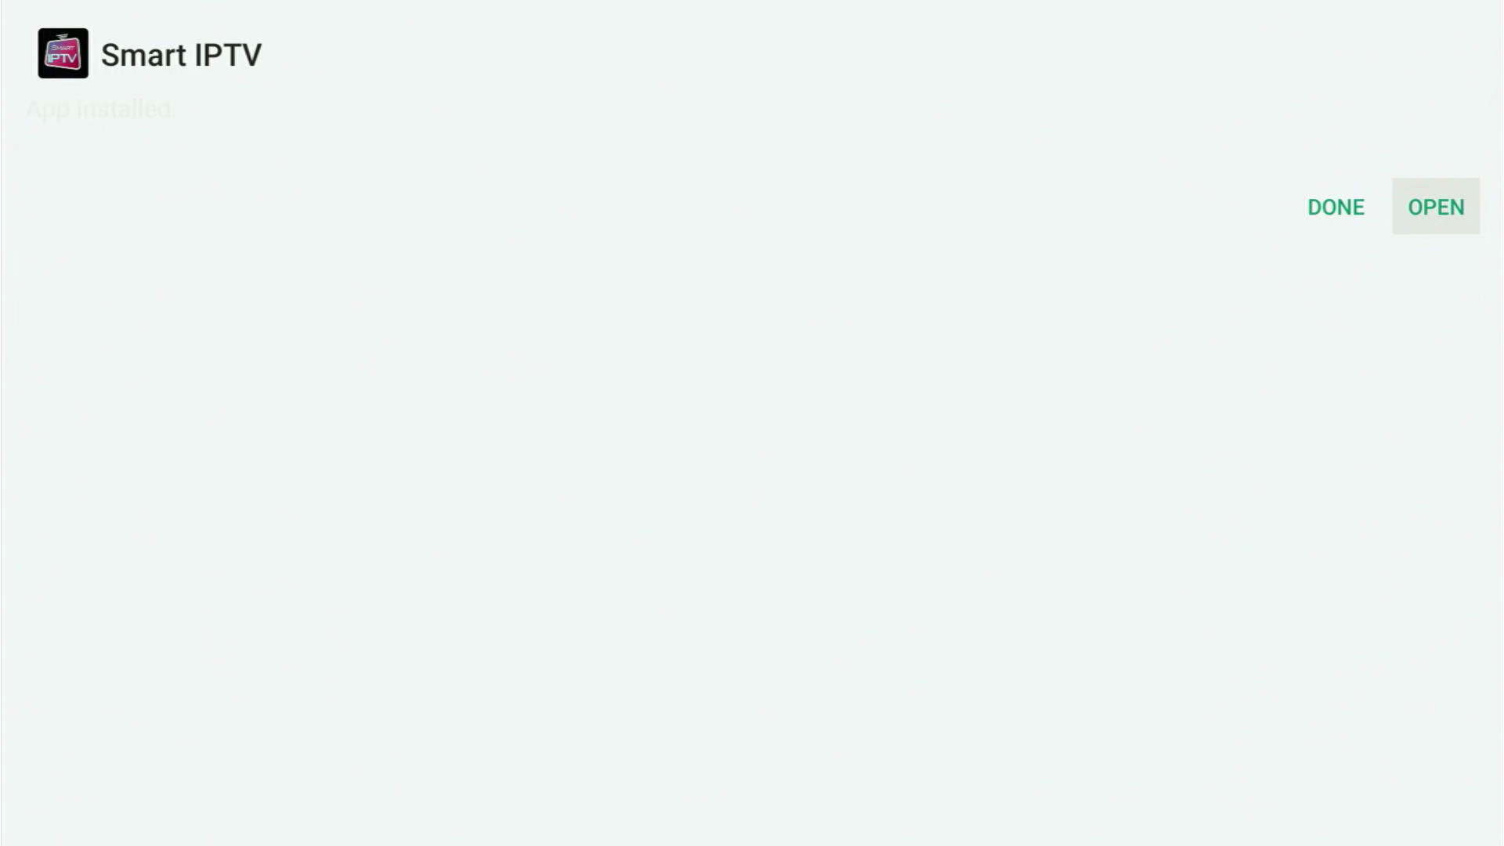
key(Left)
key(Return)
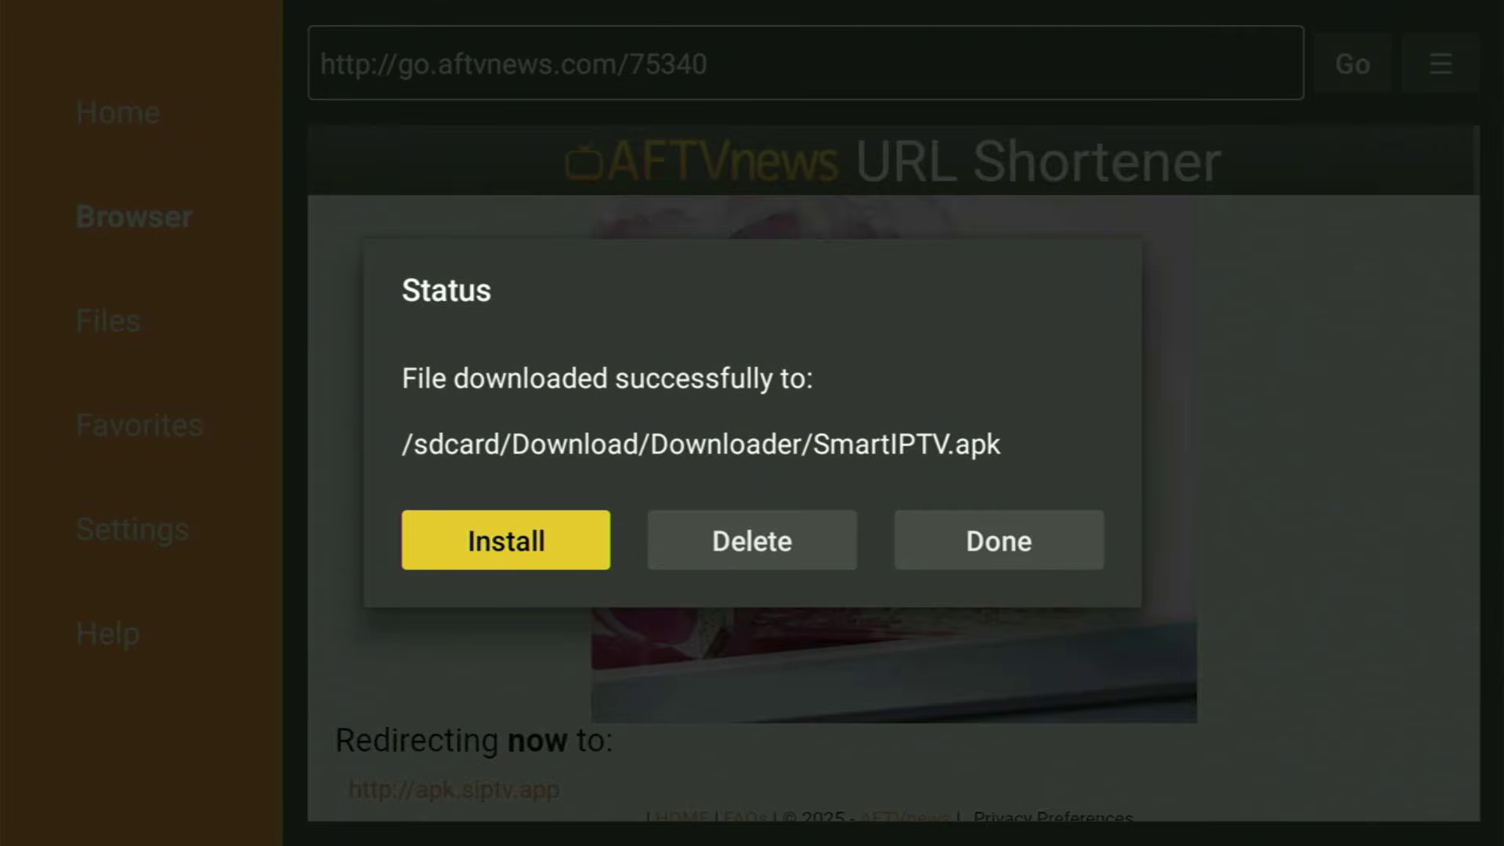
Delete SmartIPTV.apk, confirm the deletion, and go to the home screen
key(Right)
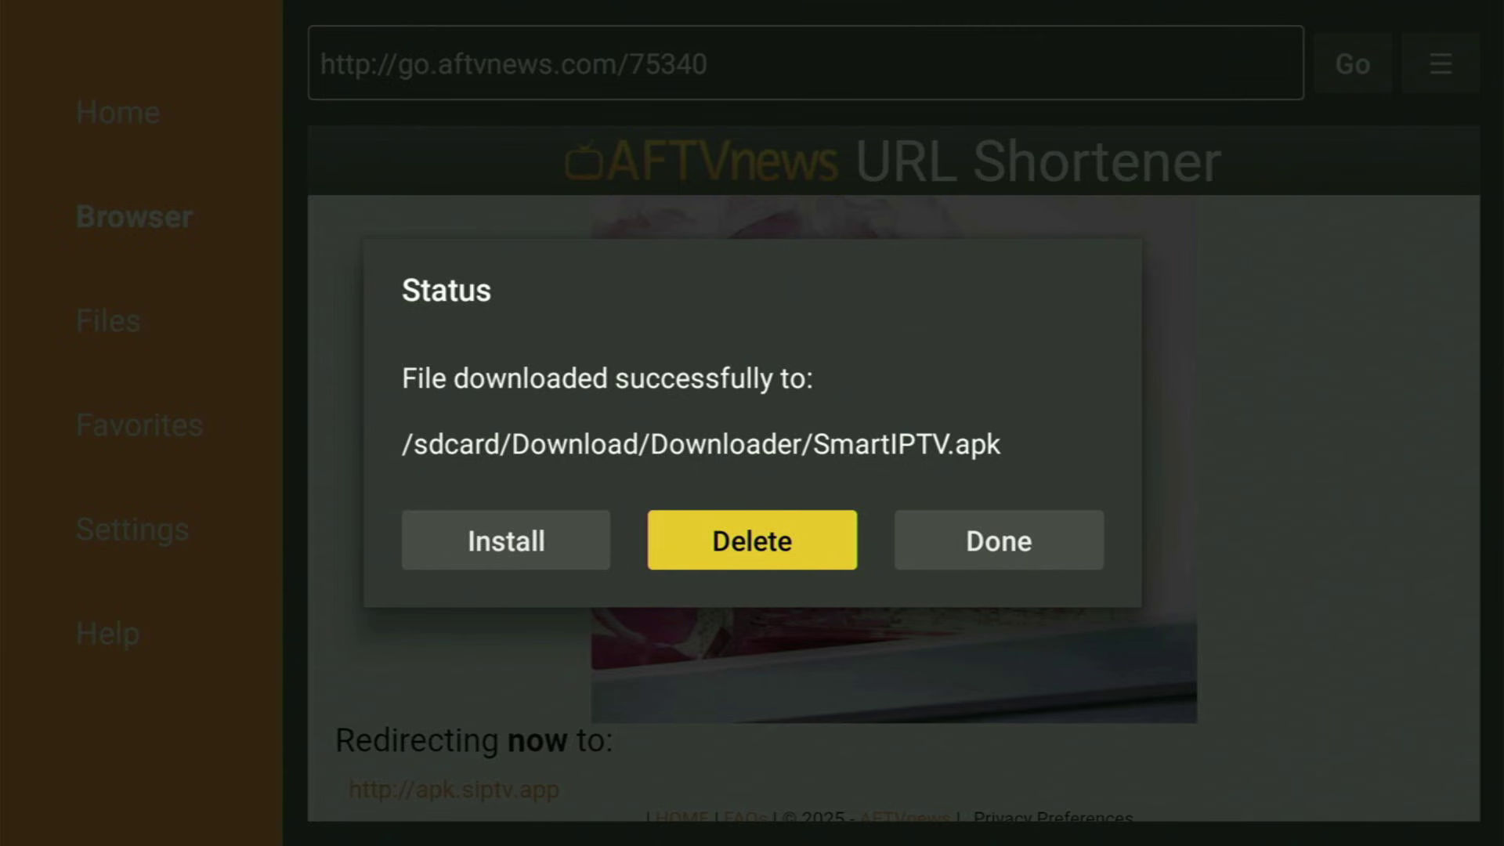
key(Return)
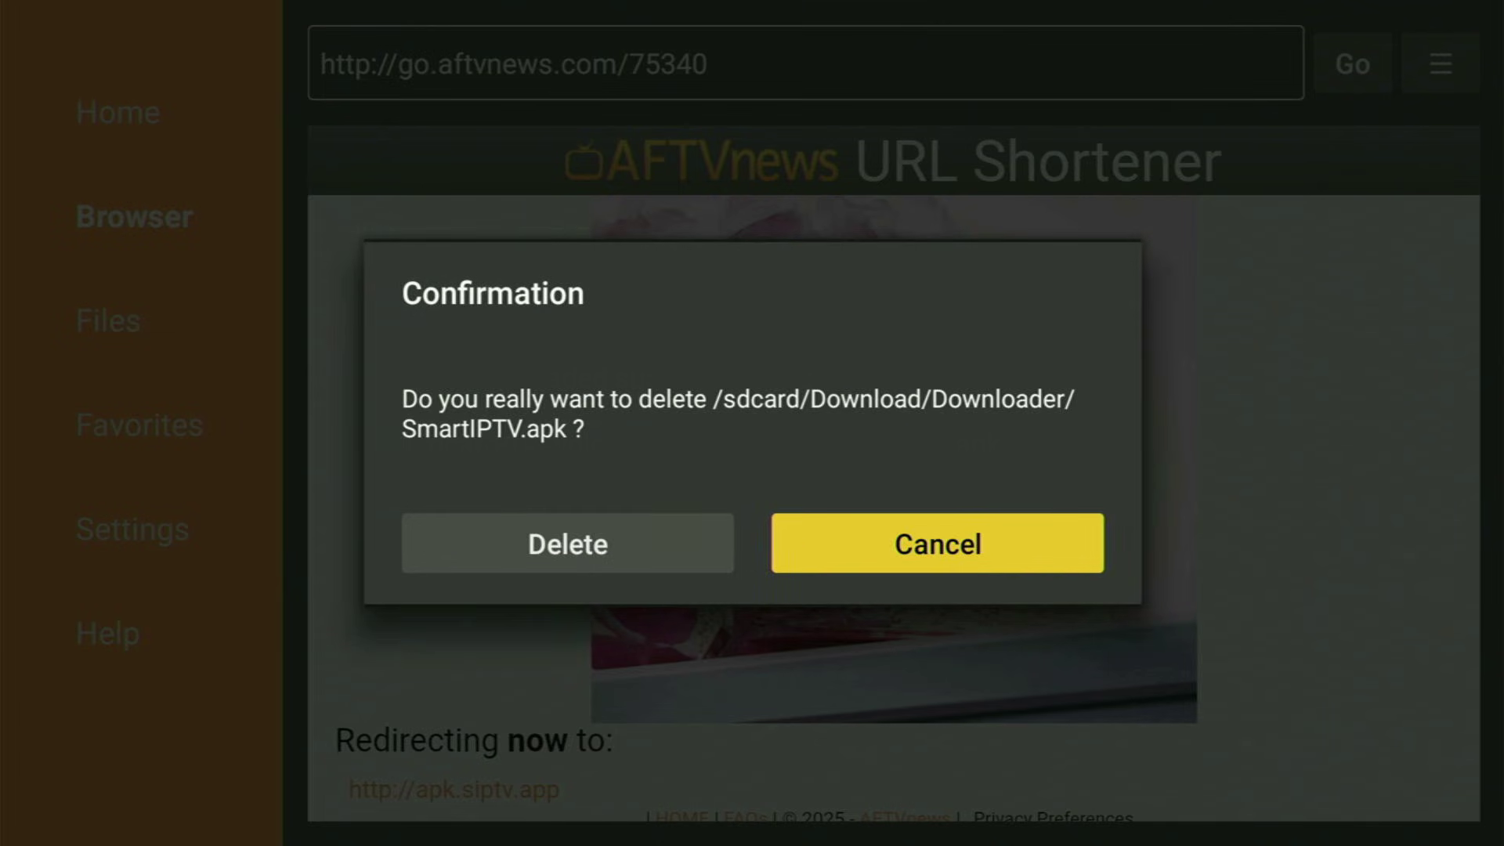
key(Left)
key(Return)
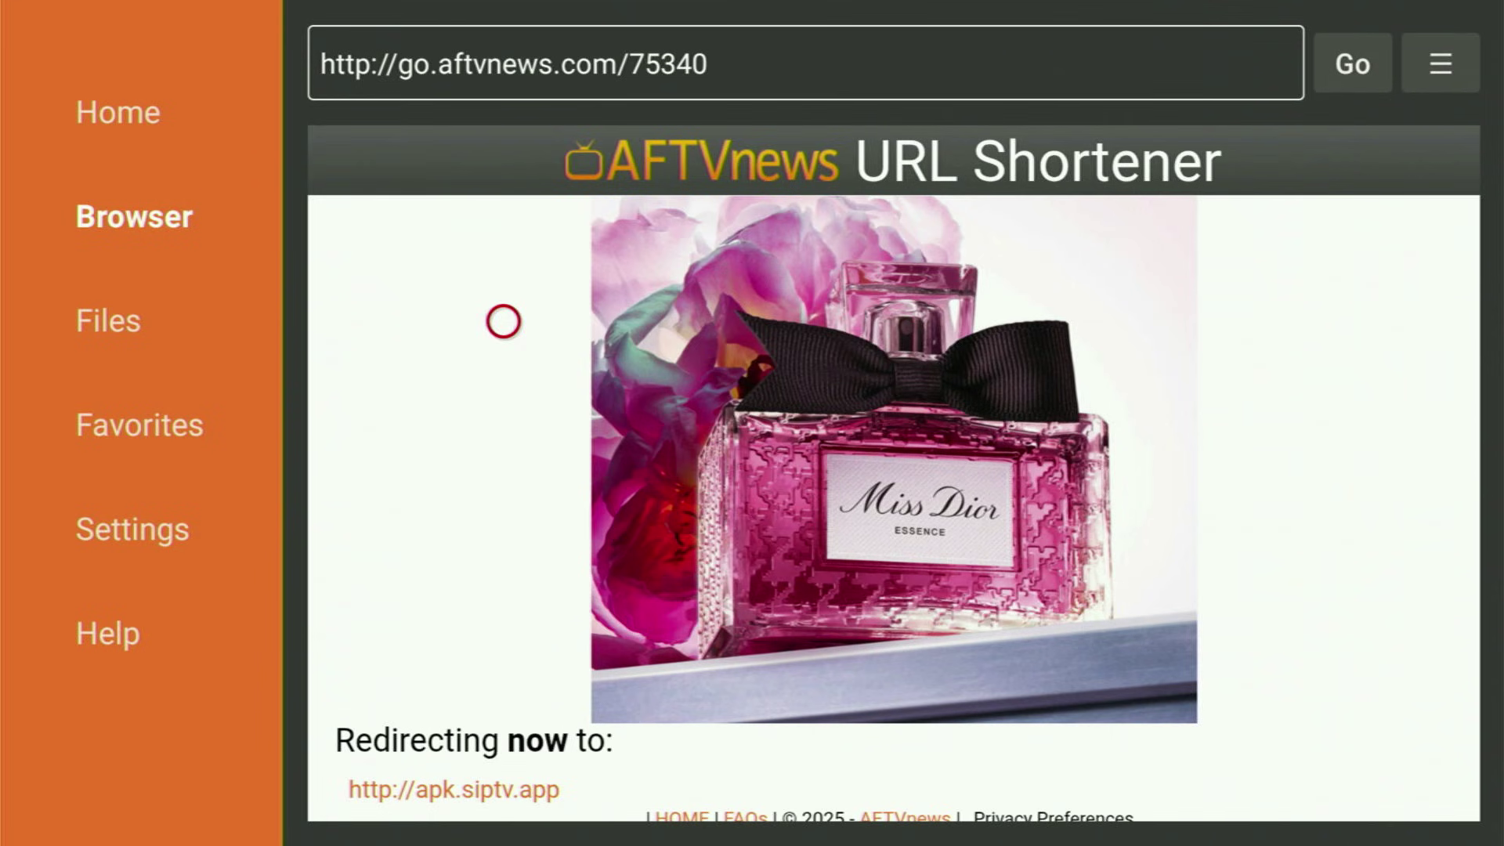
key(Home)
Open Your Apps & Channels from the home screen
key(Right)
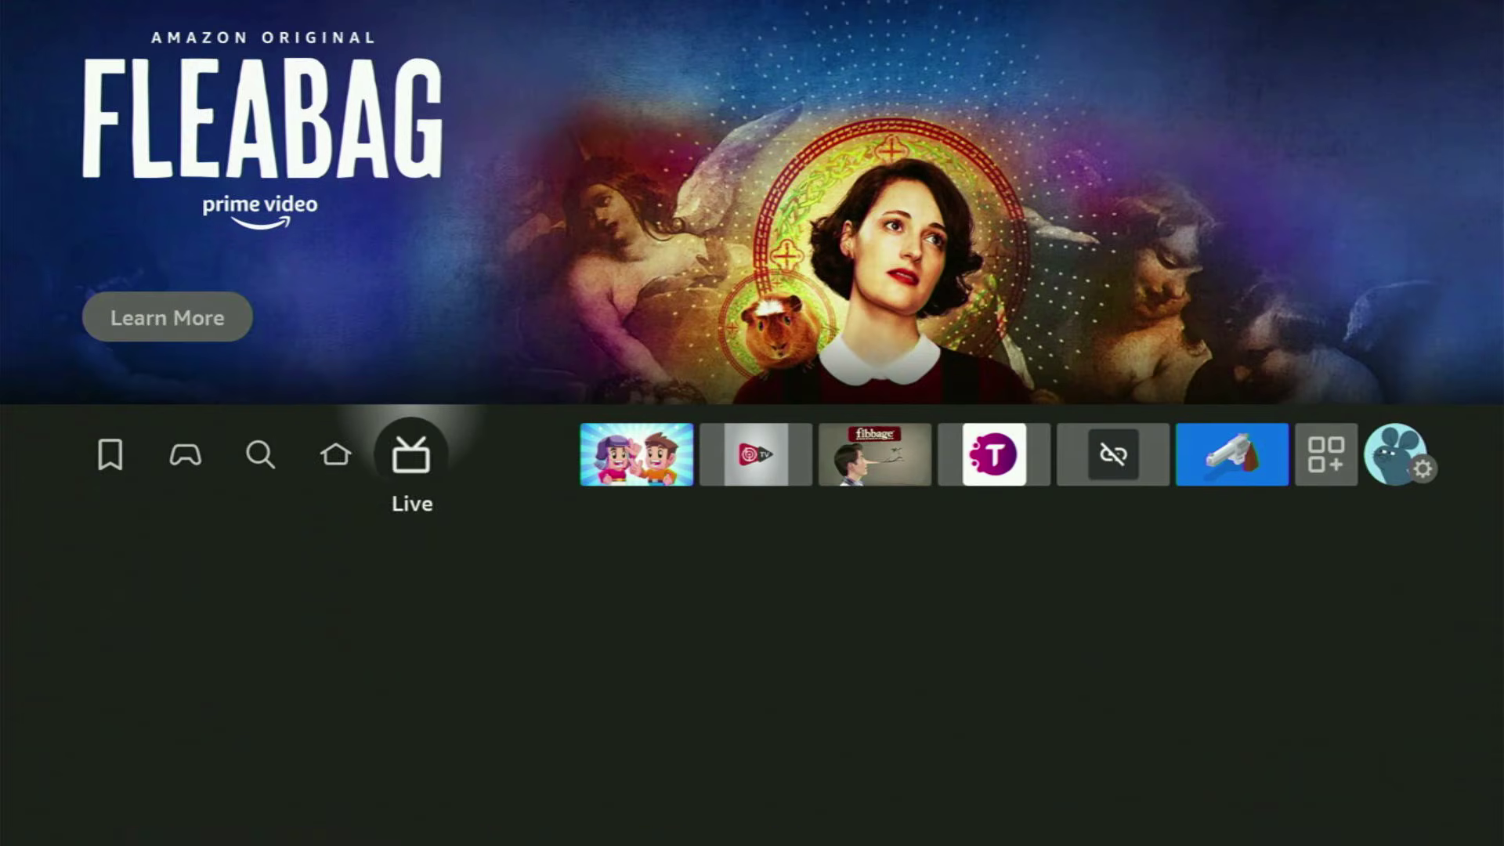
key(Down)
key(Right)
key(Return)
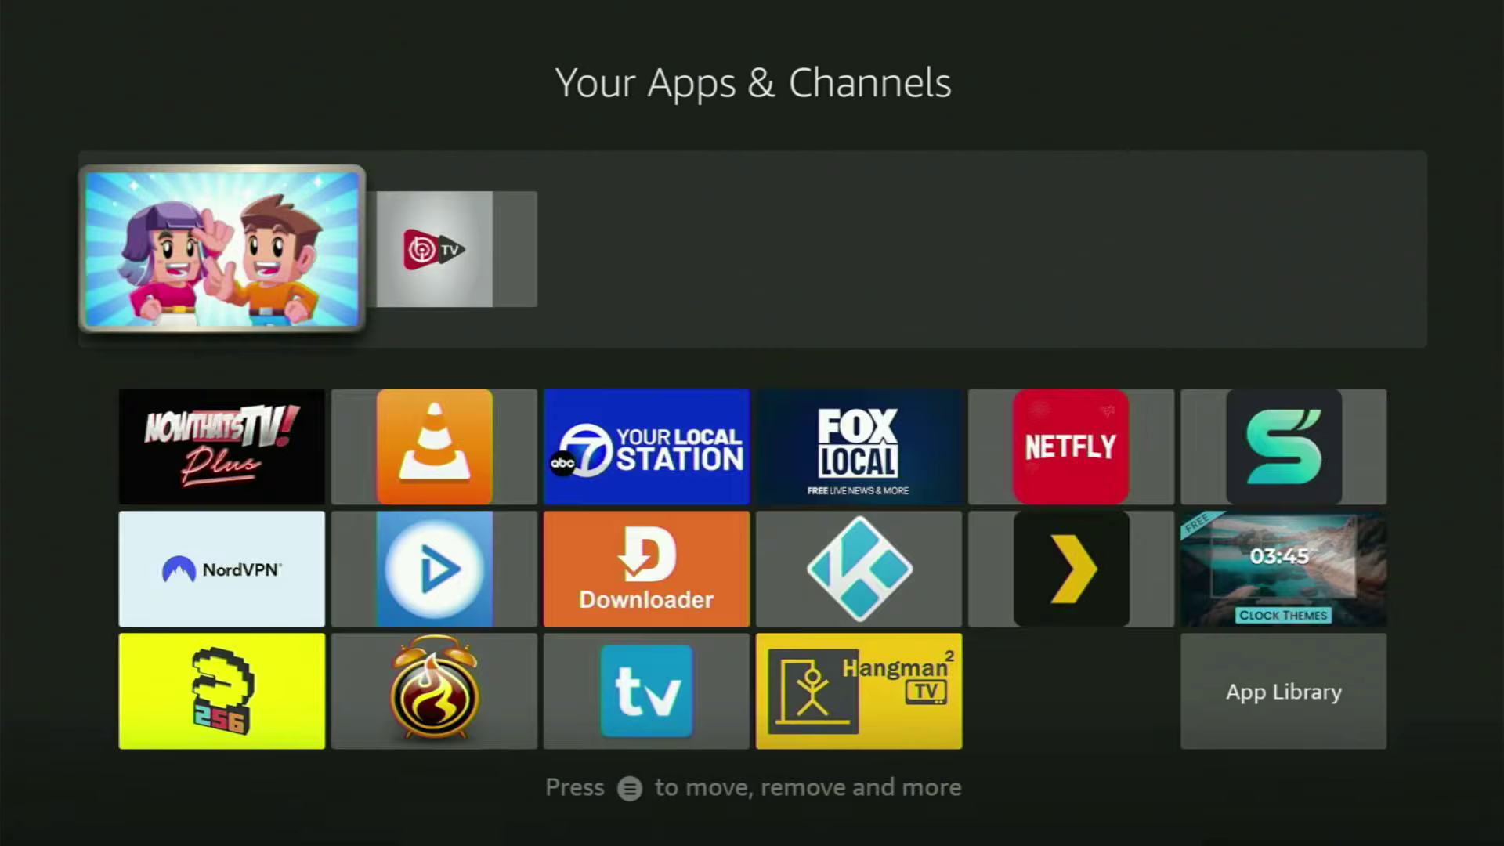
Move the Smart IPTV tile to the front using its Move to front option
key(Down)
key(Down)
key(Down)
key(Right)
key(Right)
key(Right)
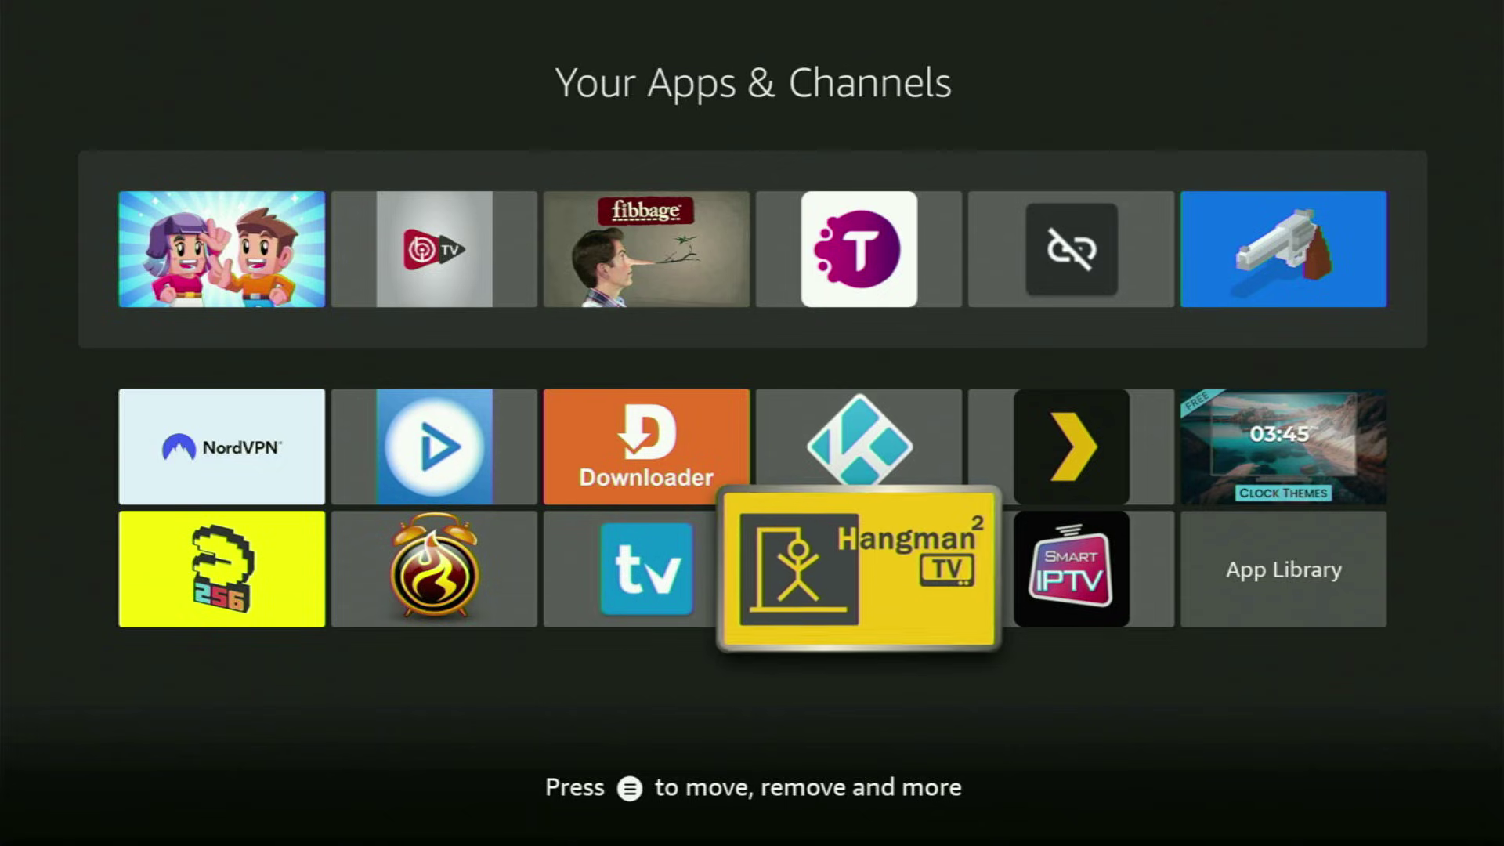
key(Right)
key(Right)
key(Left)
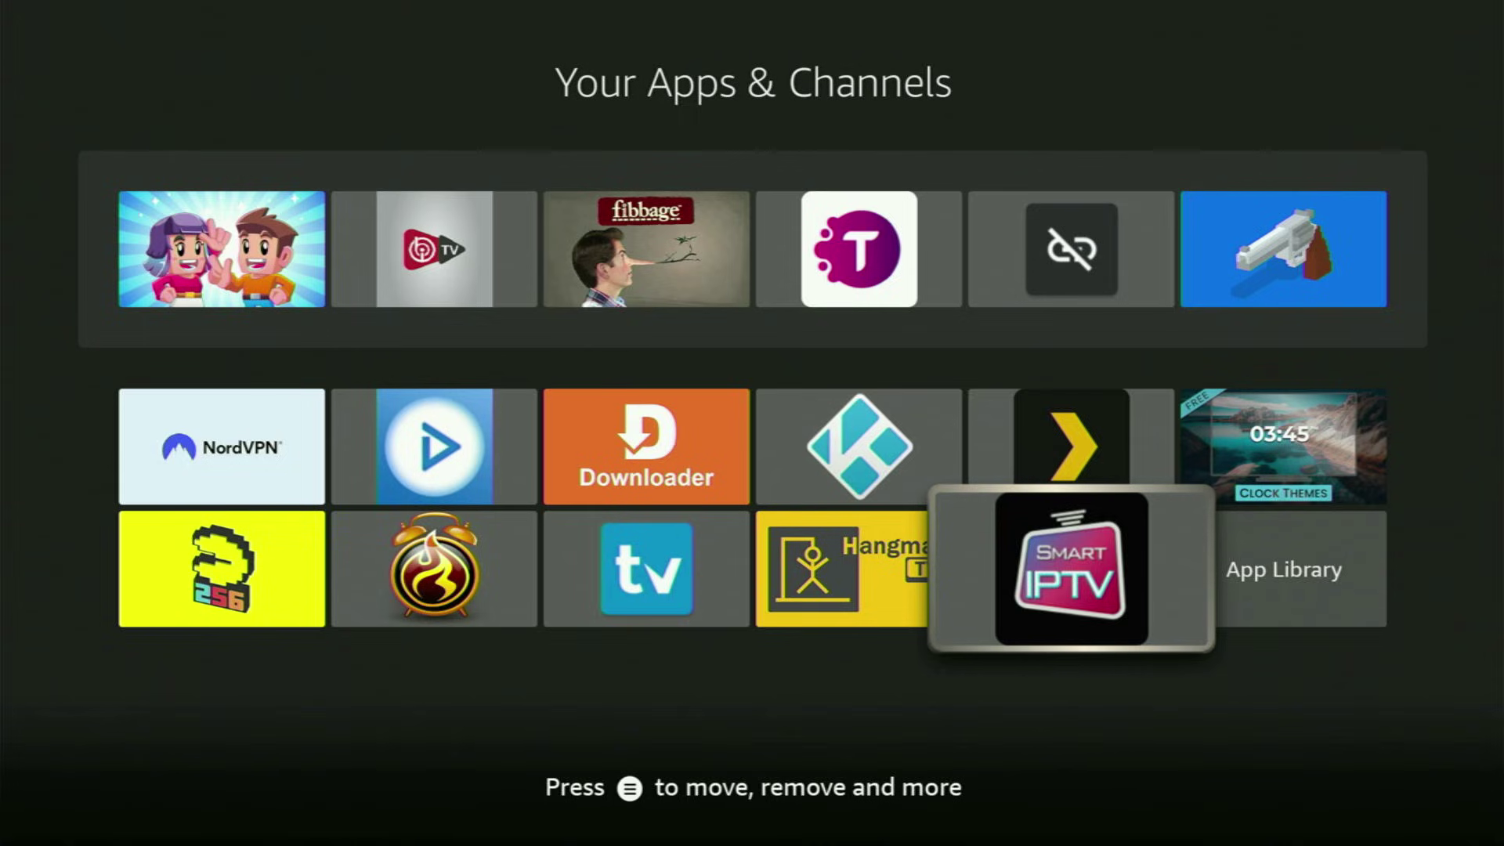
key(Menu)
key(Down)
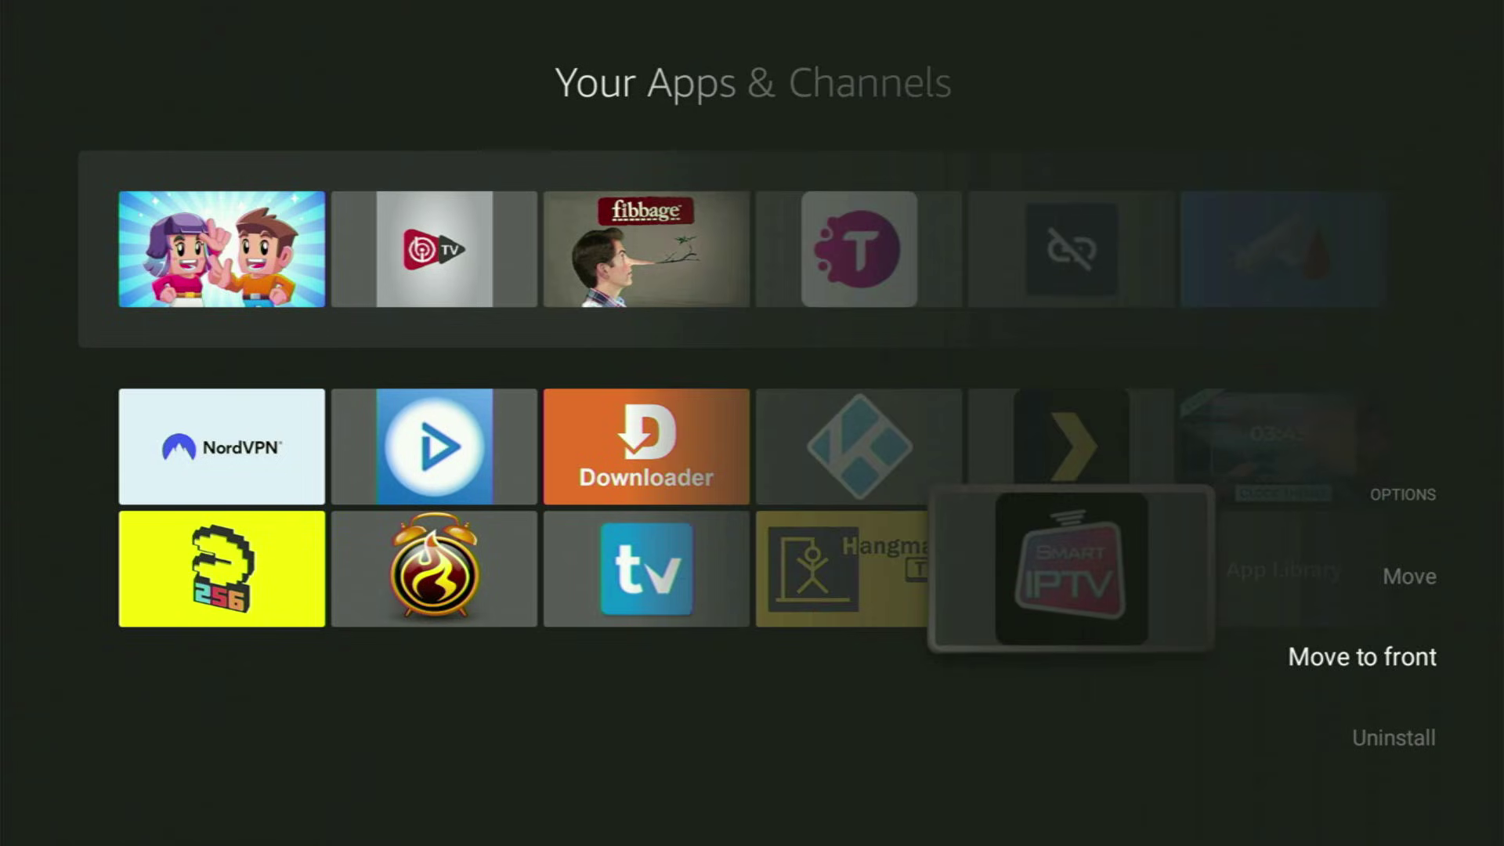
key(Return)
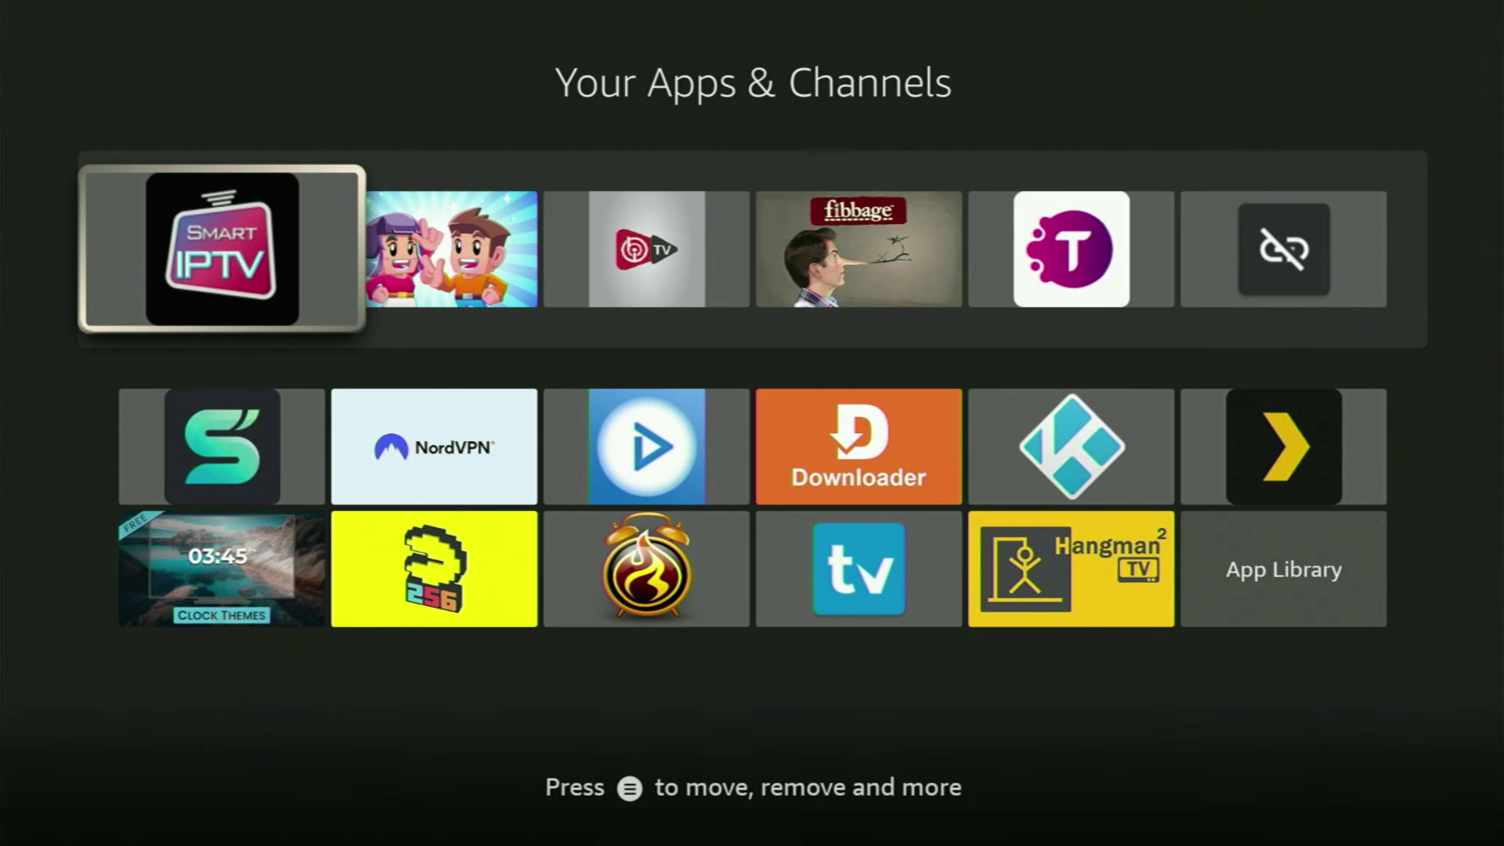